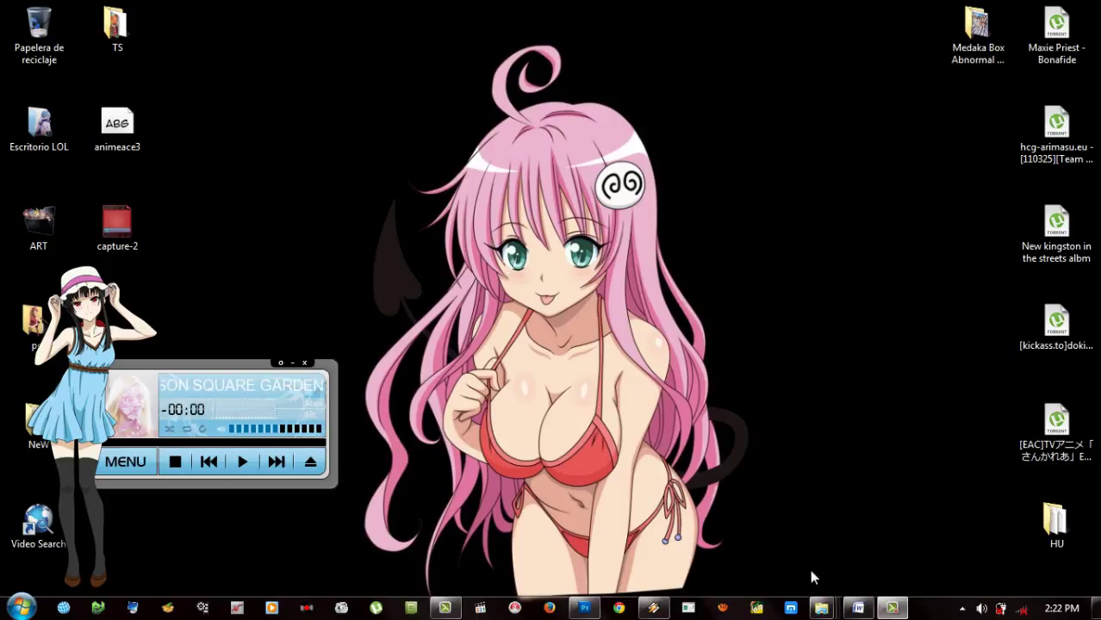
Step: Play the track "04. Filmsick Mystery" from the TS folder and minimize the folder window
mouse_move(821, 608)
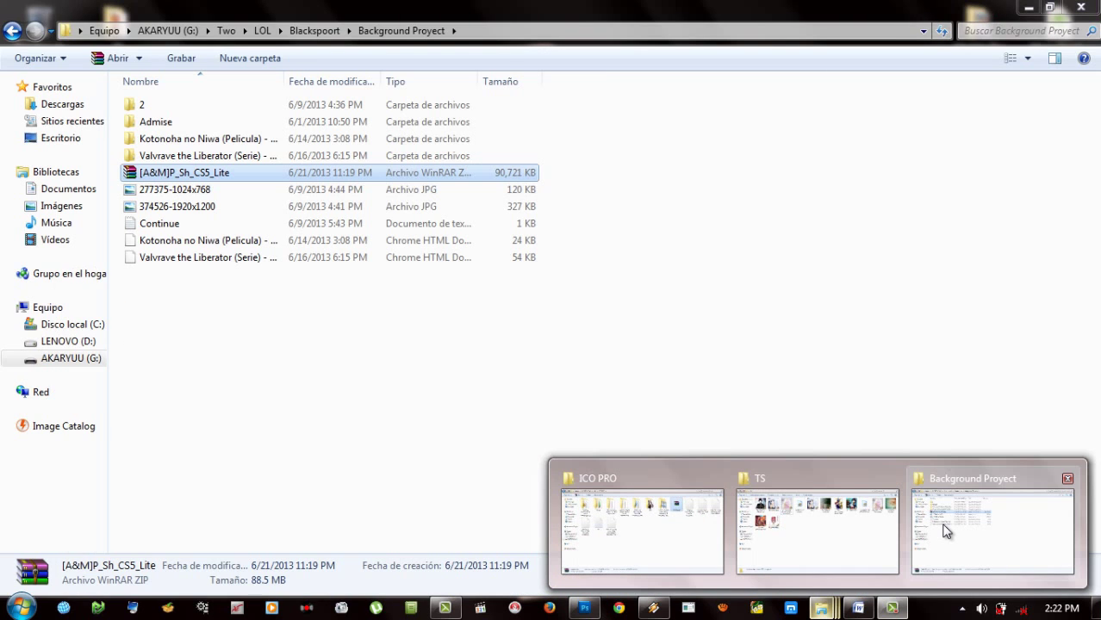
mouse_move(819, 517)
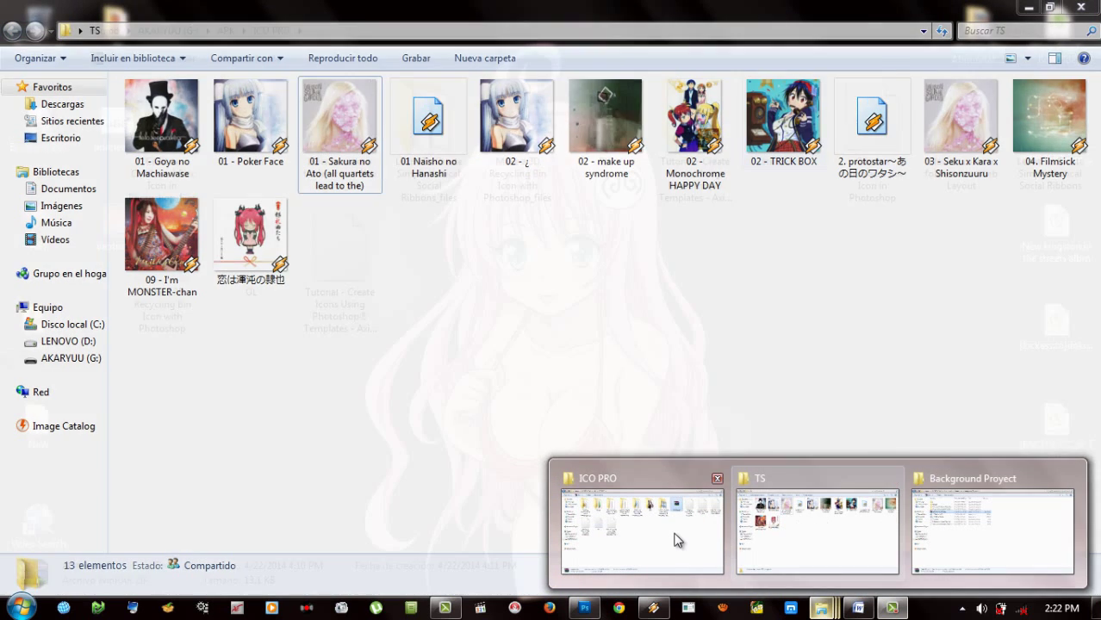
mouse_move(676, 540)
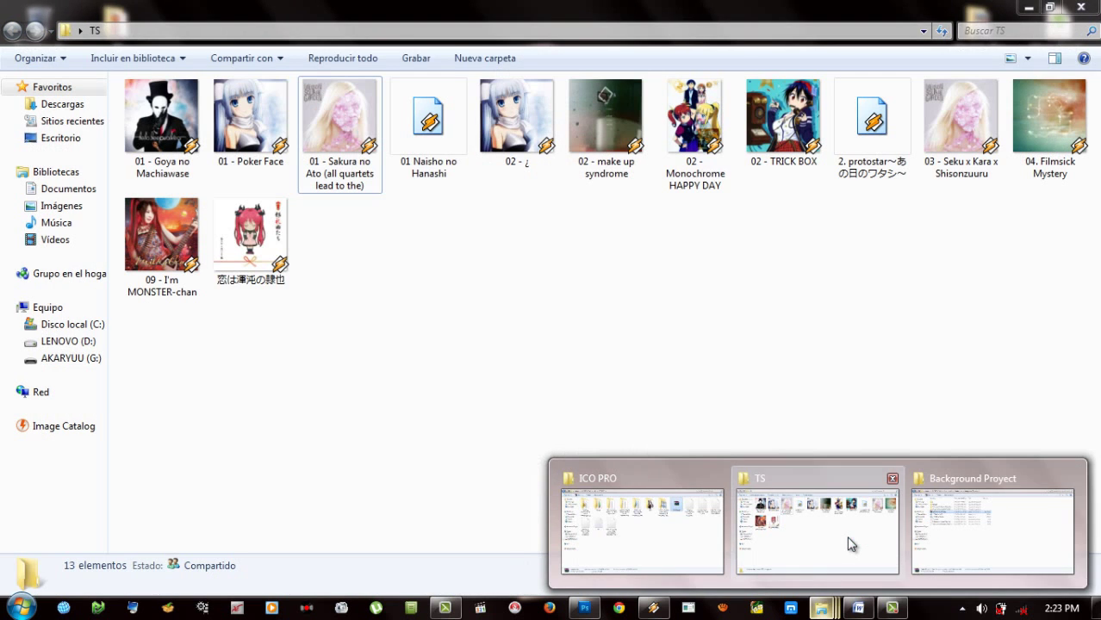
left_click(847, 545)
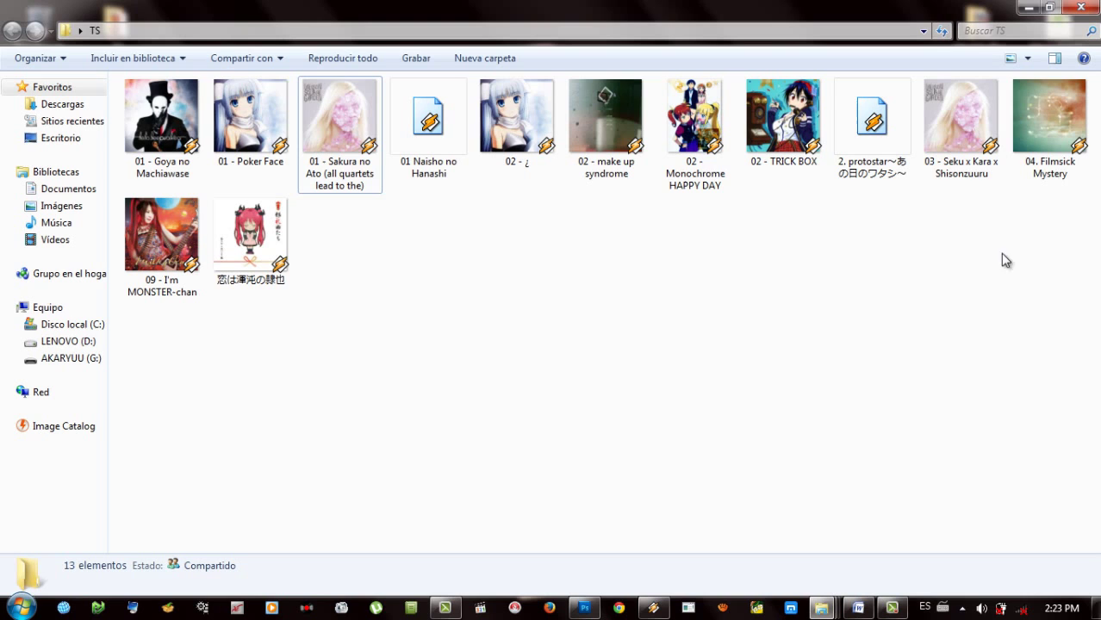
left_click(1053, 129)
left_click(1030, 7)
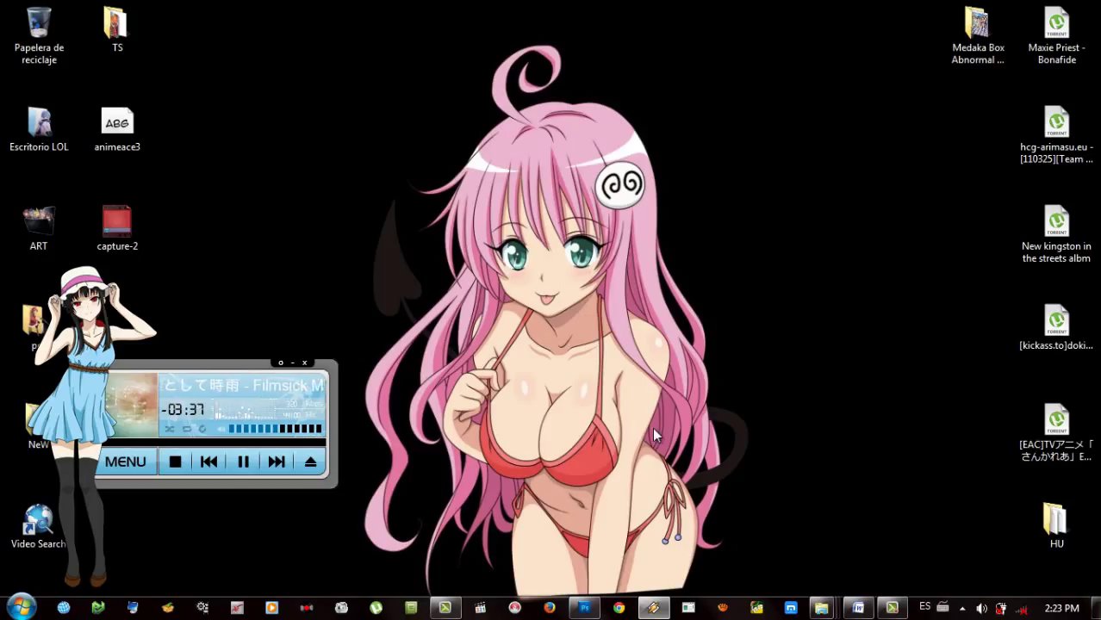
left_click(665, 610)
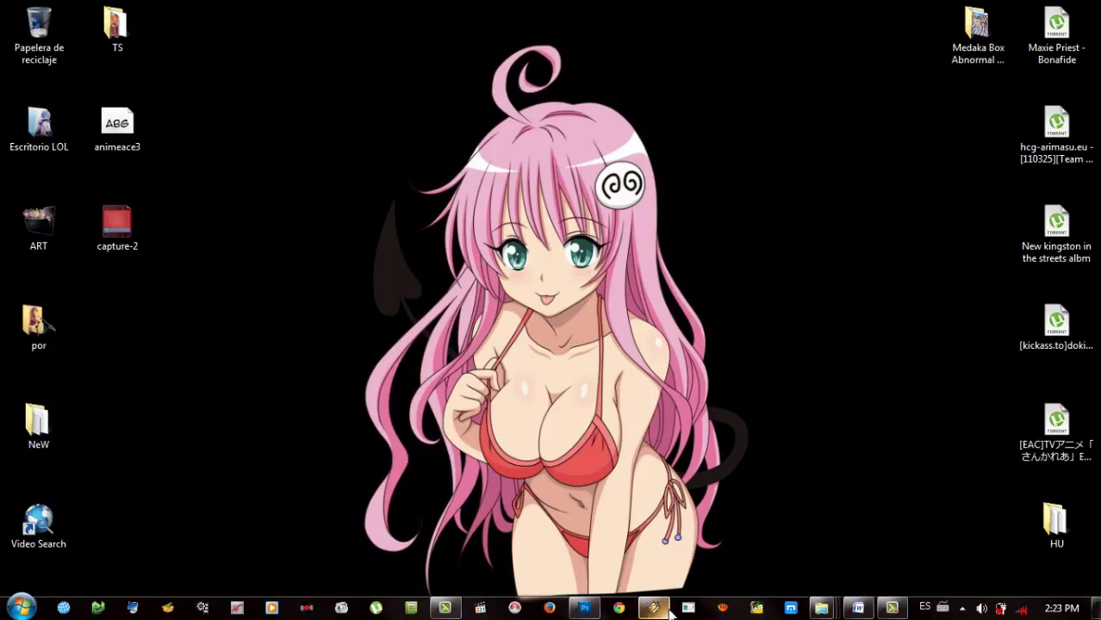
left_click(669, 609)
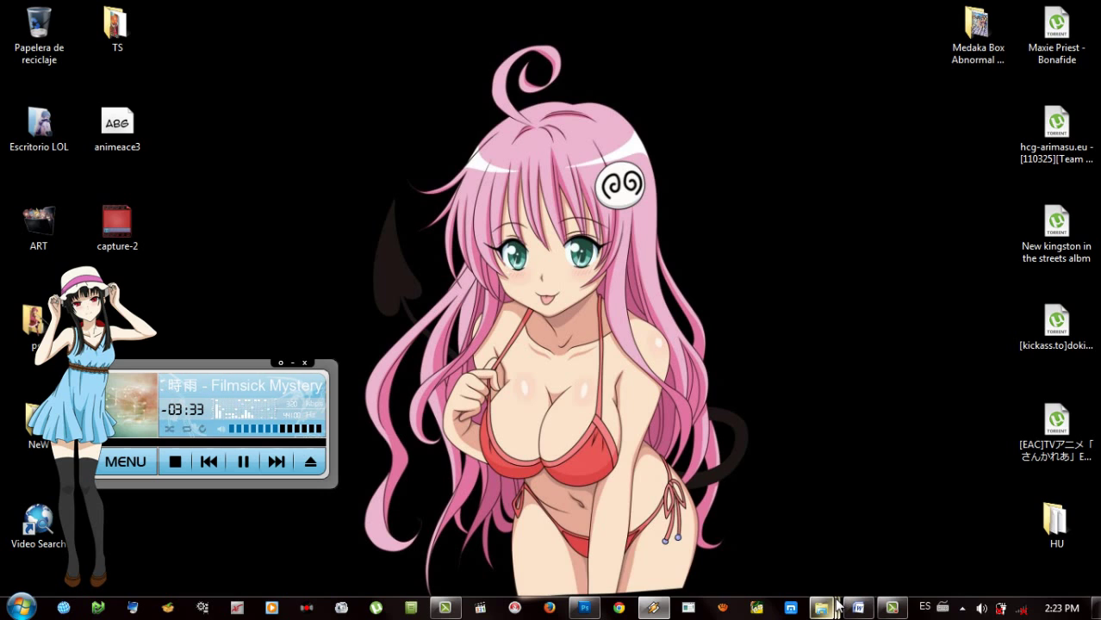
mouse_move(825, 608)
left_click(641, 529)
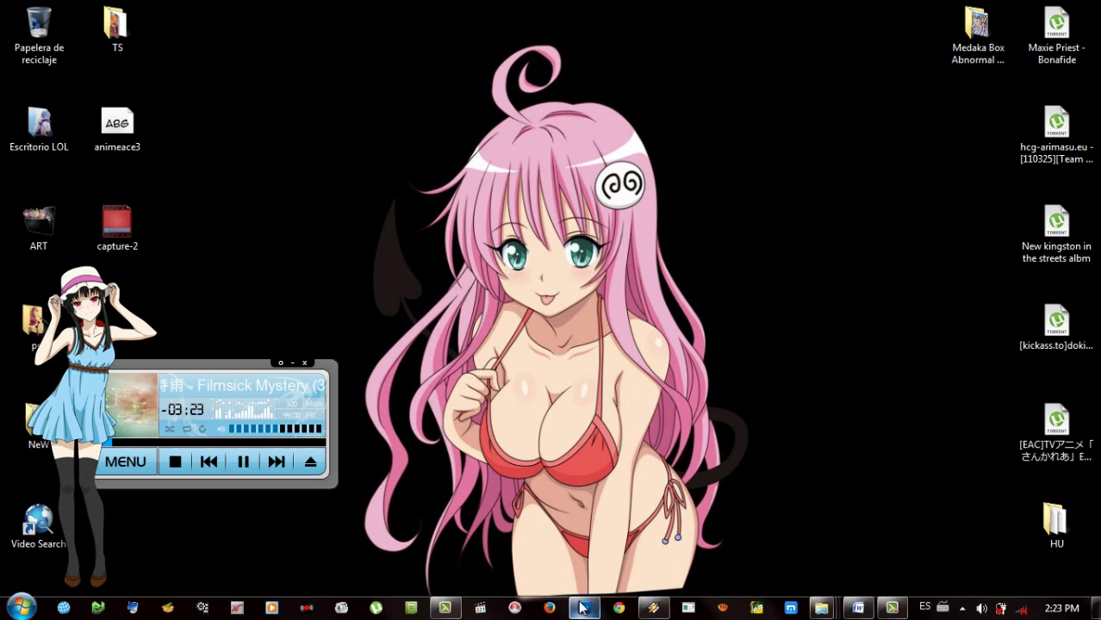
mouse_move(584, 608)
mouse_move(575, 510)
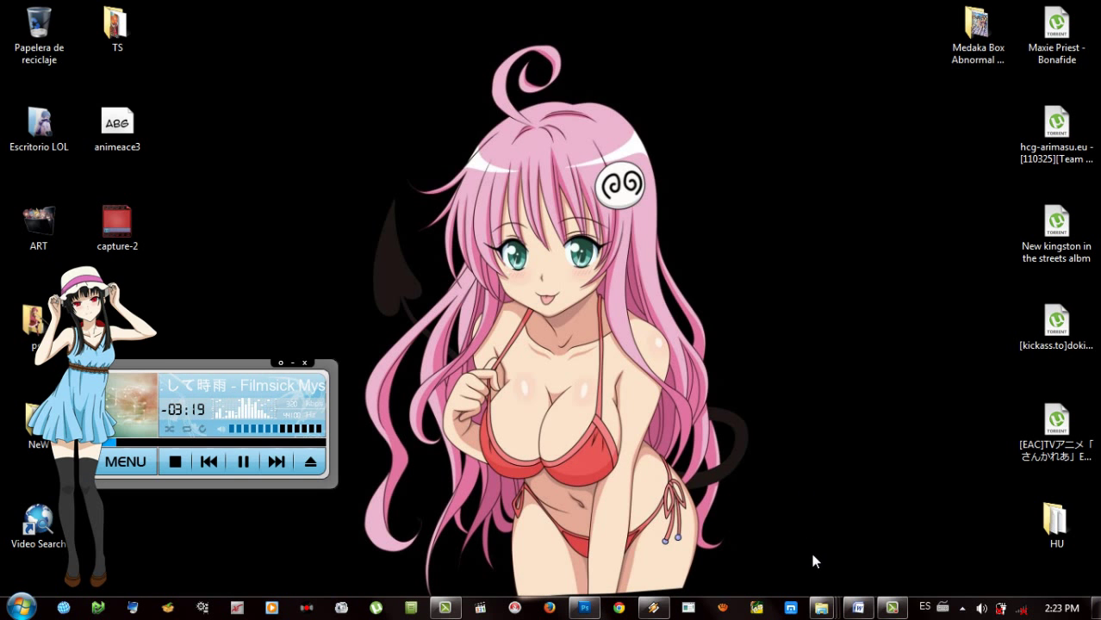
Step: View the contents of the [A&M]P_Sh_CS5_Lite archive in the Background Proyect folder, closing the archive and minimizing the folder
mouse_move(817, 611)
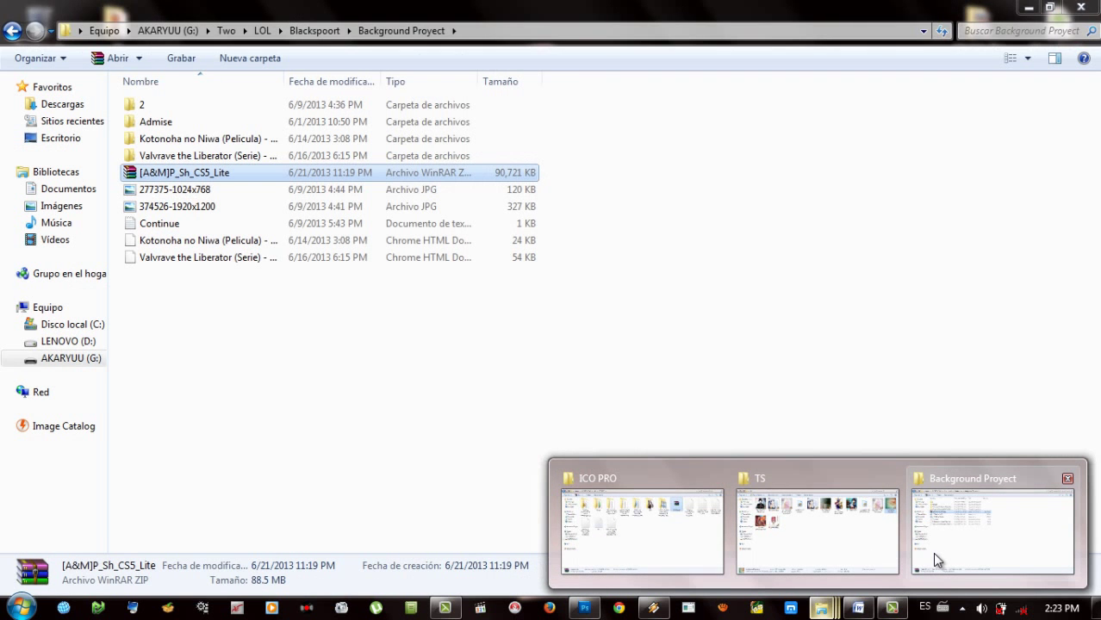
left_click(932, 553)
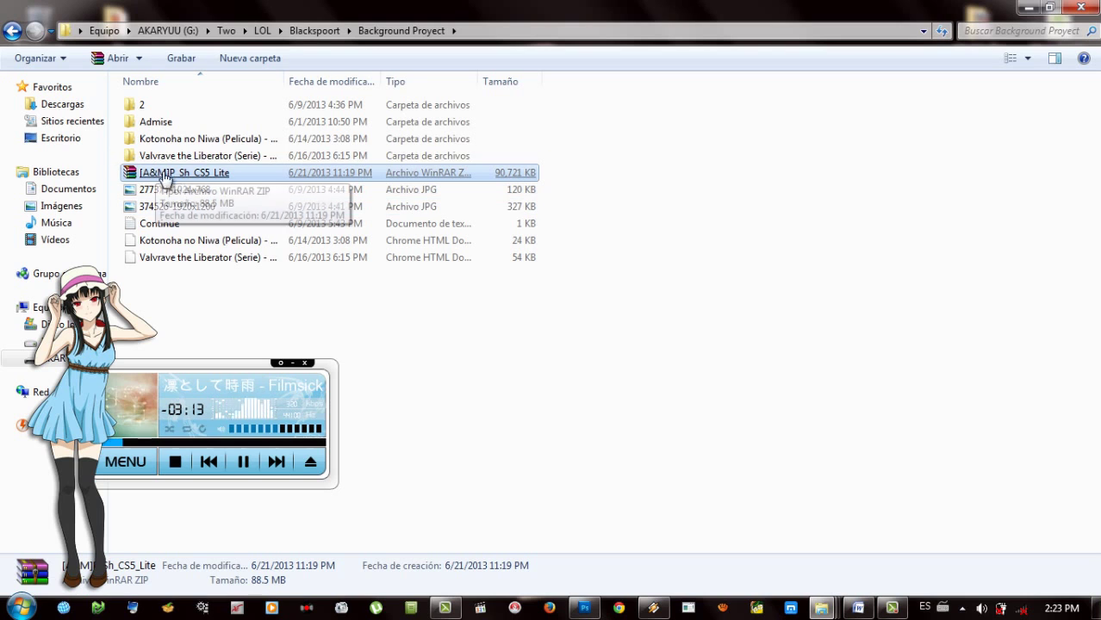
double_click(199, 172)
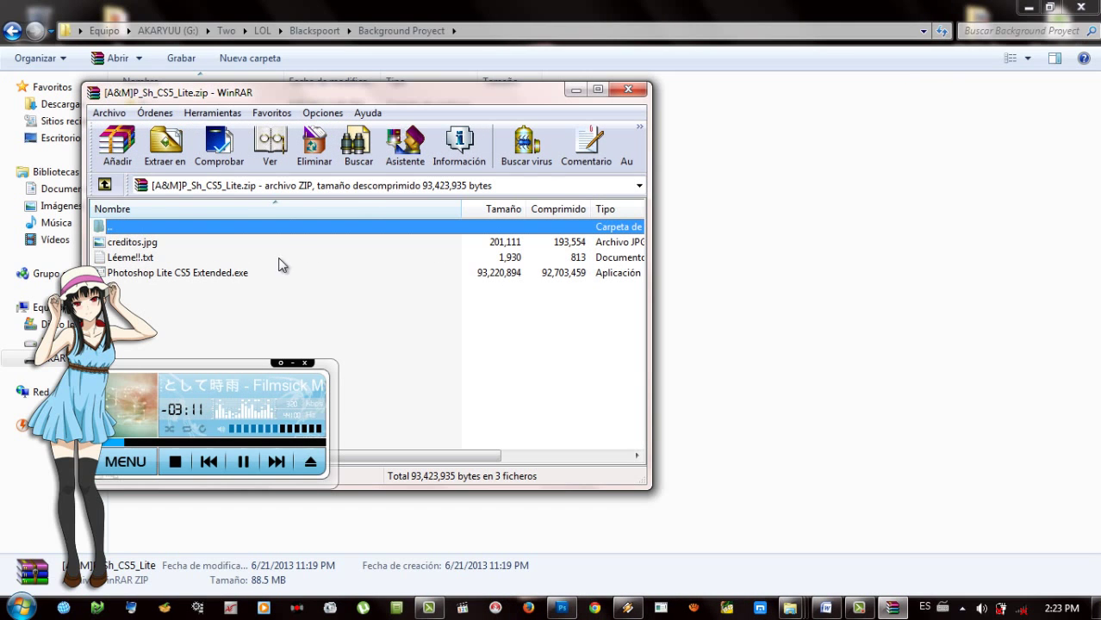
left_click(628, 89)
left_click(1023, 9)
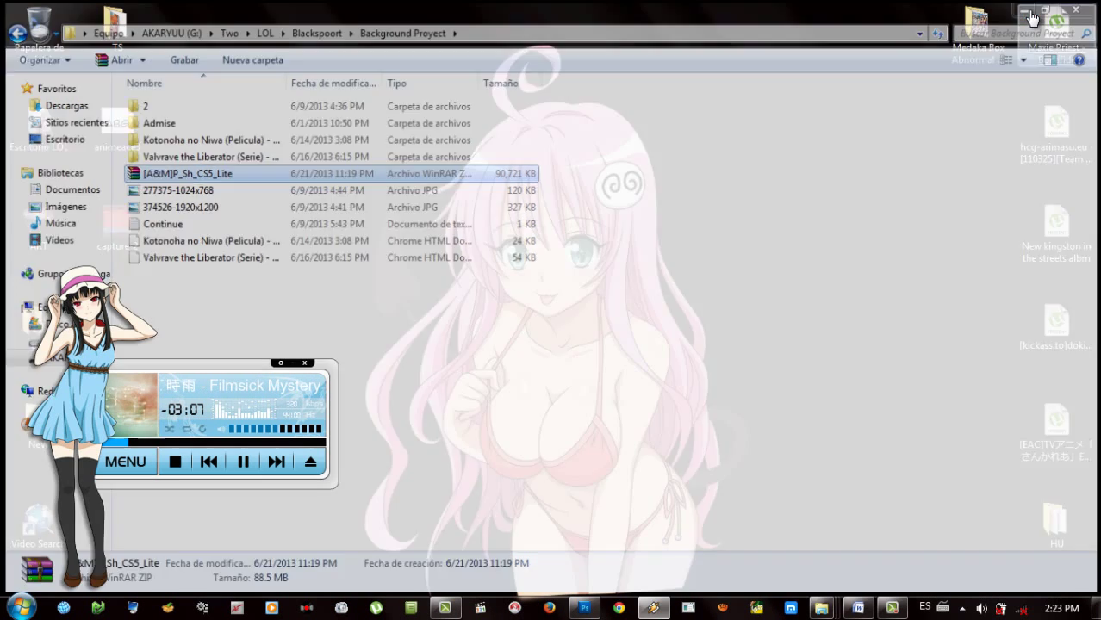
Step: Switch to Photoshop CS5 to view its empty workspace and file commands, and minimize it
left_click(584, 608)
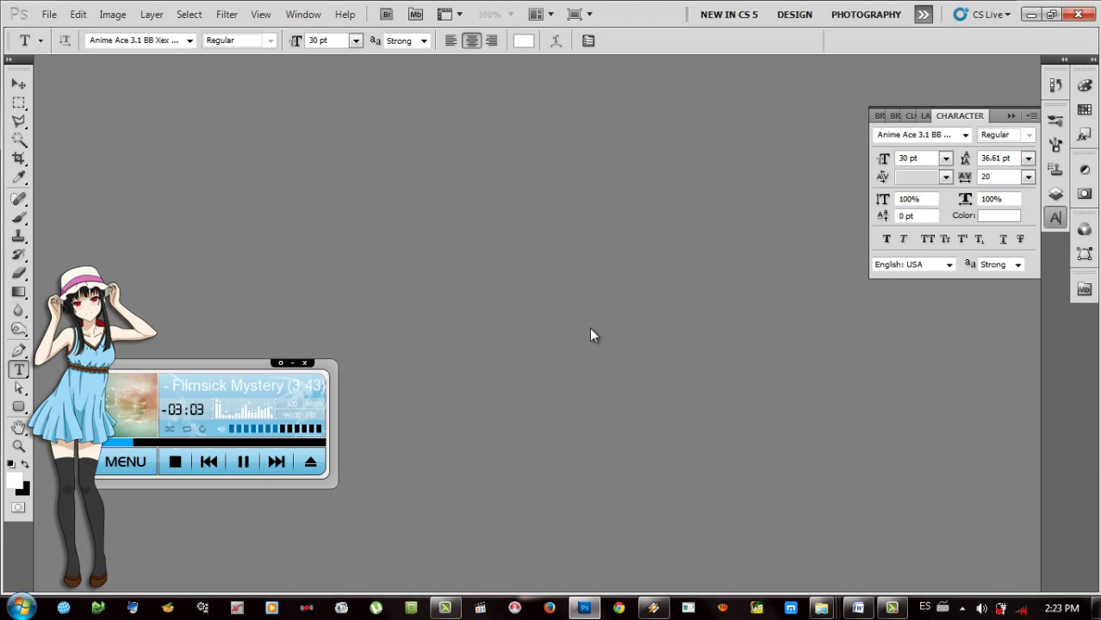
left_click(47, 18)
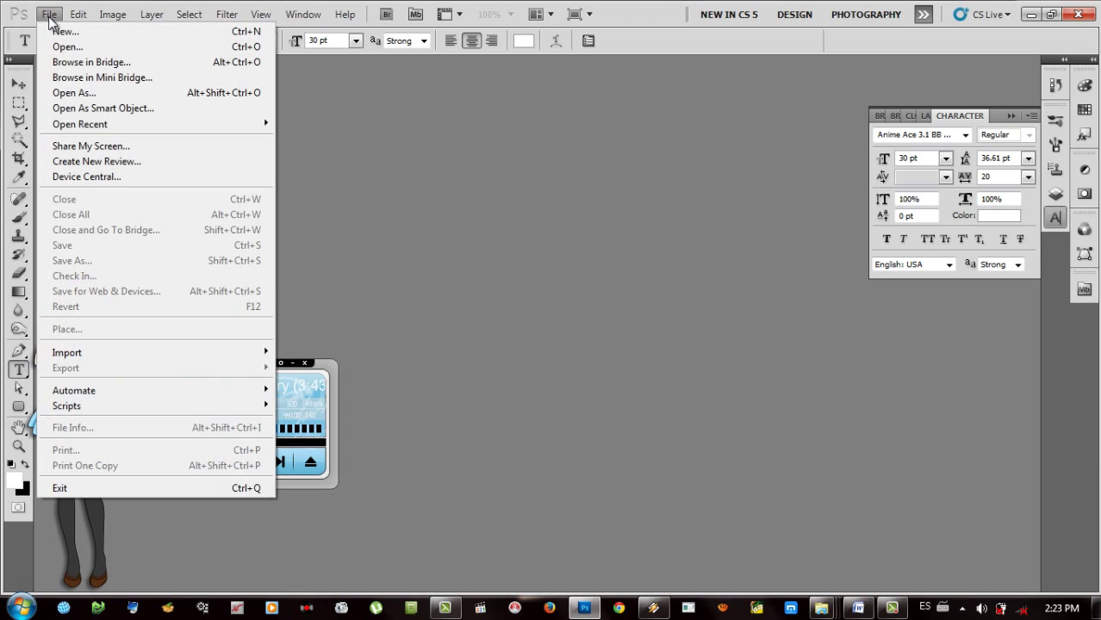
left_click(336, 123)
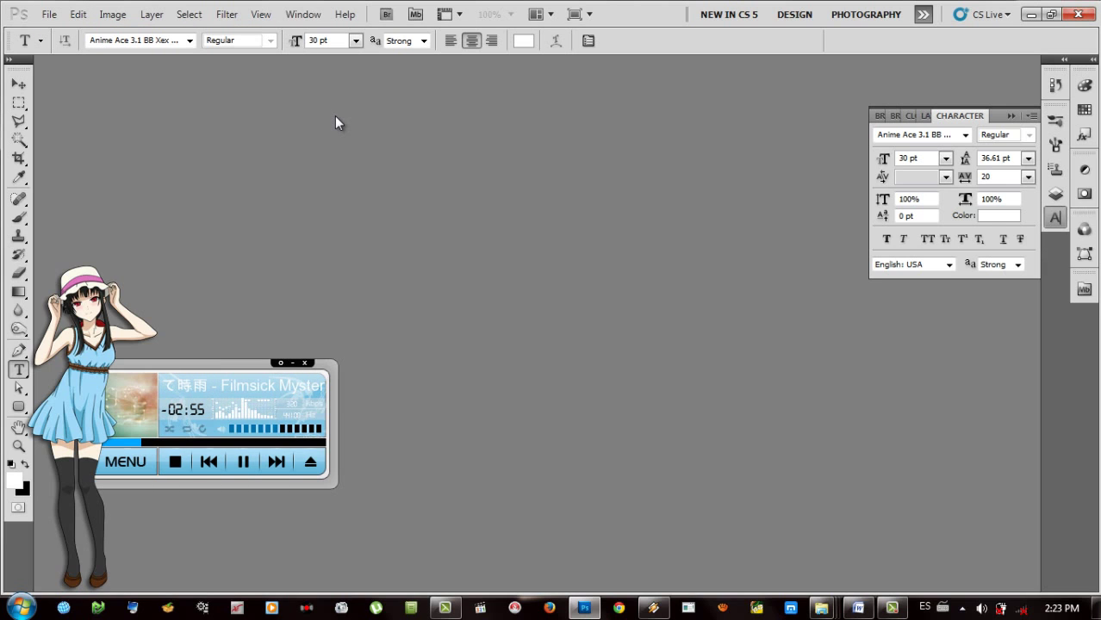
left_click(1030, 14)
Step: Bring up the ICO PRO folder to view the animeace3 font archive, and minimize the folder
mouse_move(820, 603)
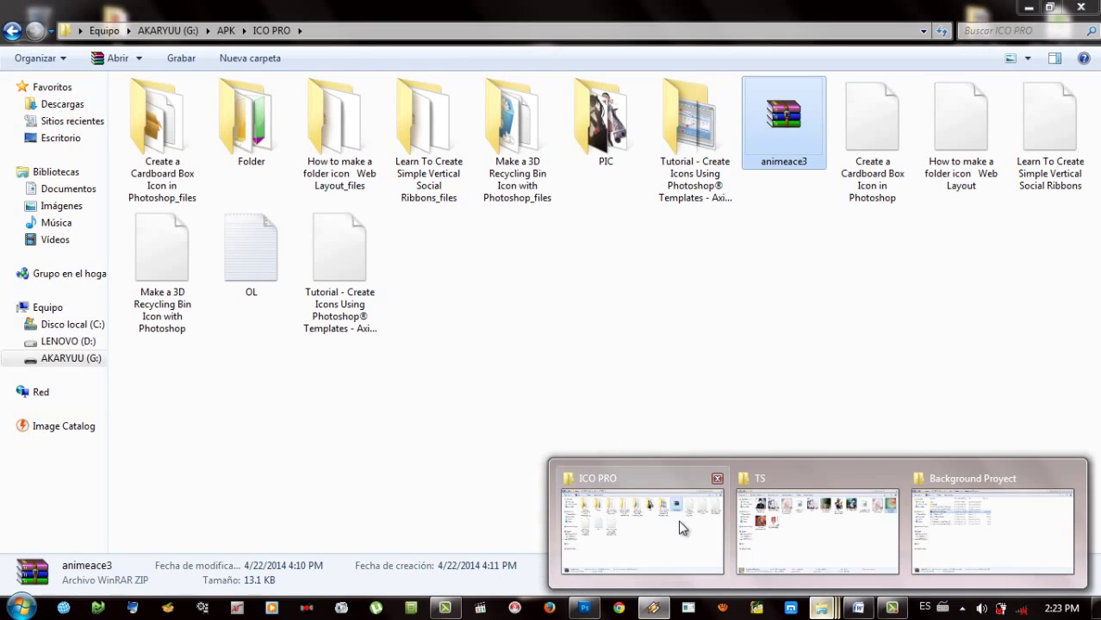
left_click(675, 529)
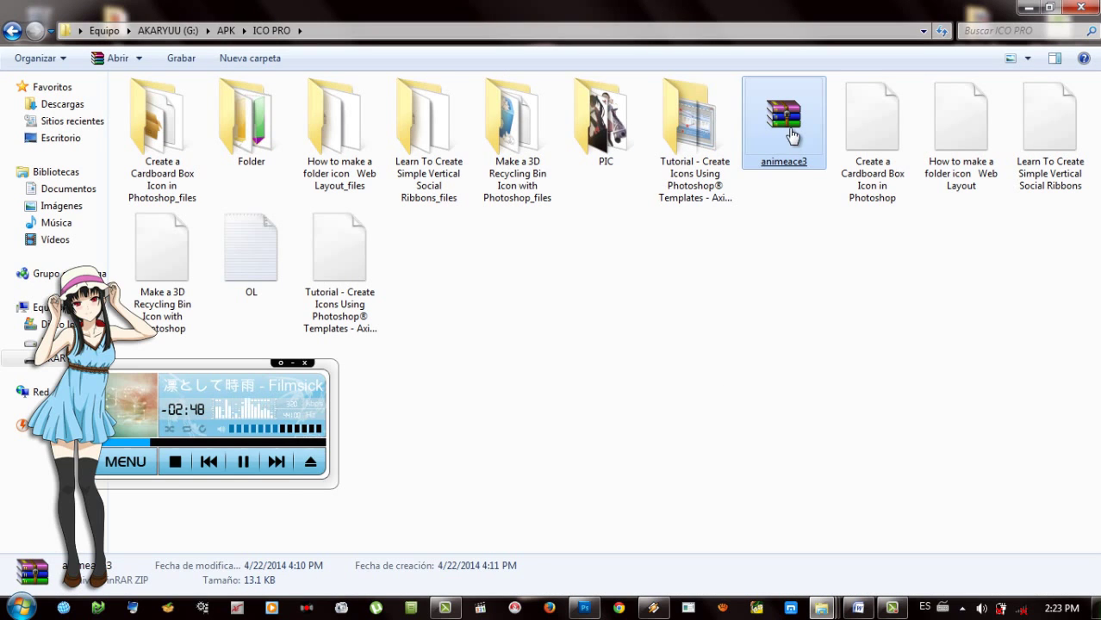
left_click(1027, 7)
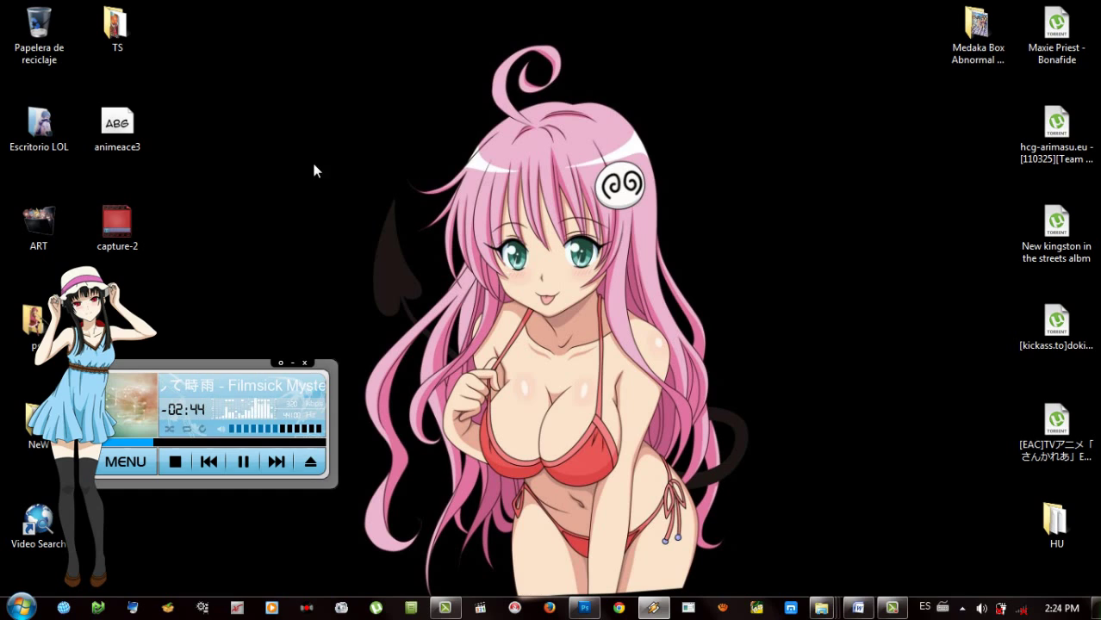
Step: Preview the animeace3 font file from the desktop and close its preview window
left_click_drag(219, 138, 82, 107)
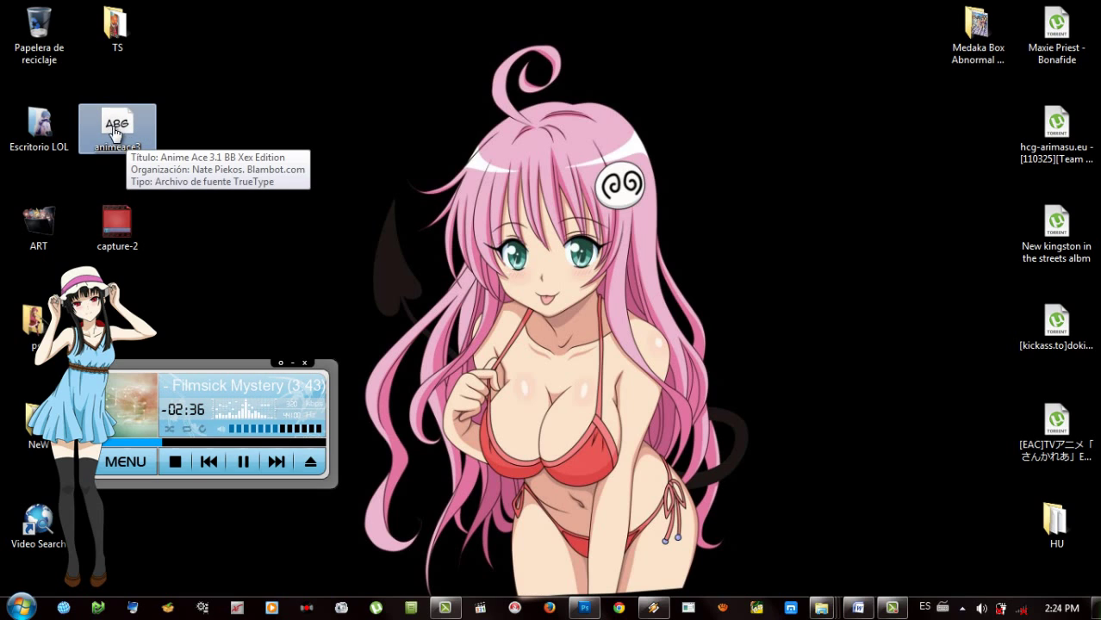
double_click(142, 125)
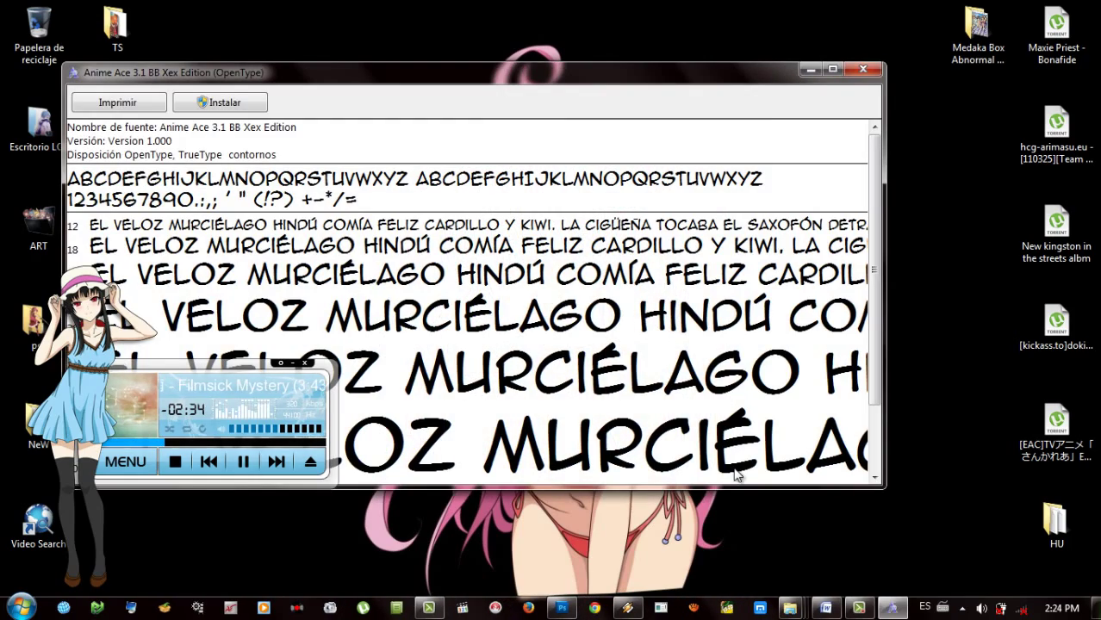
left_click(862, 71)
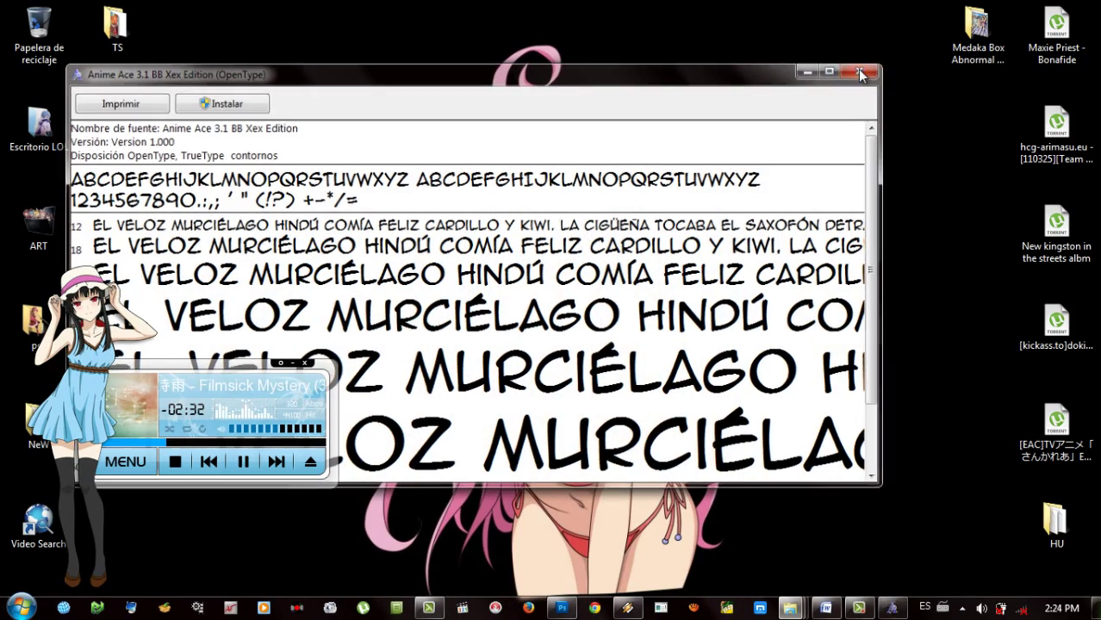
double_click(146, 126)
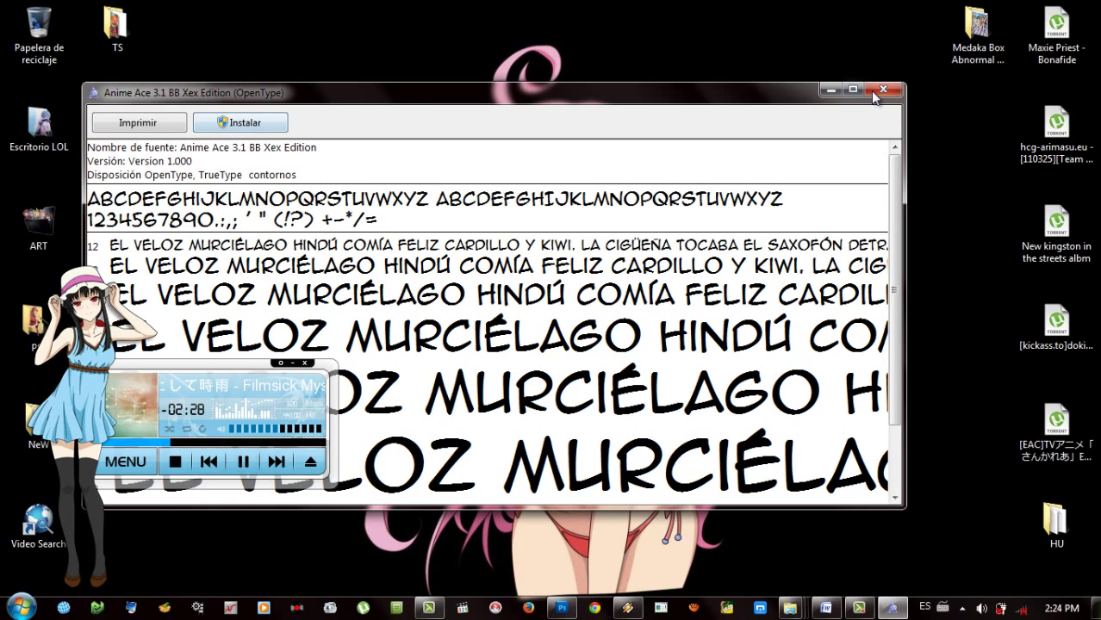
left_click(880, 90)
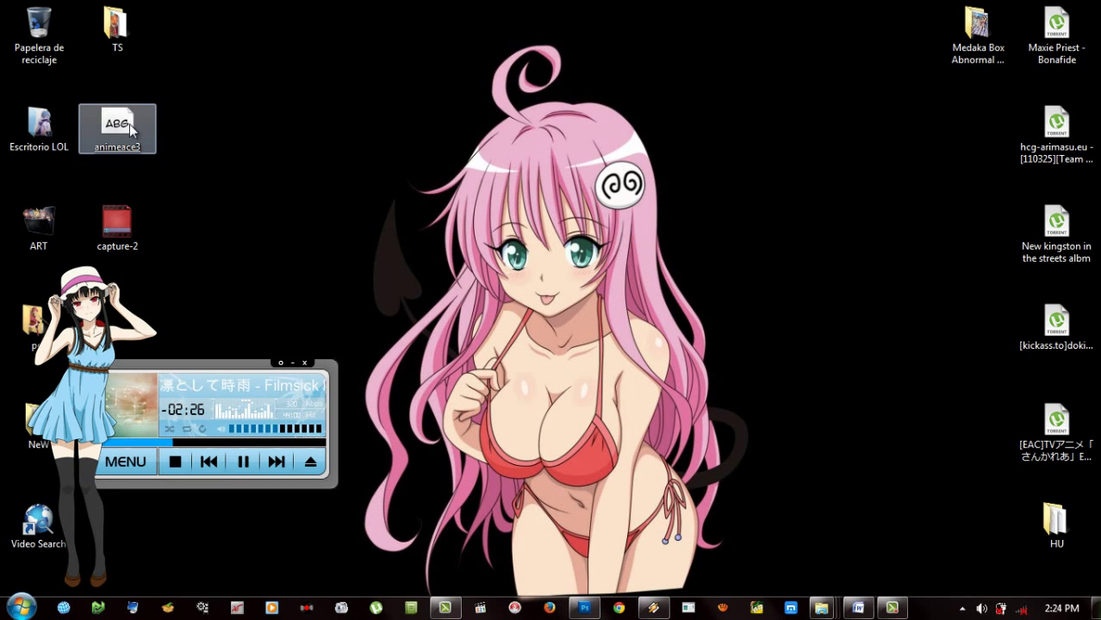
right_click(131, 128)
left_click(358, 105)
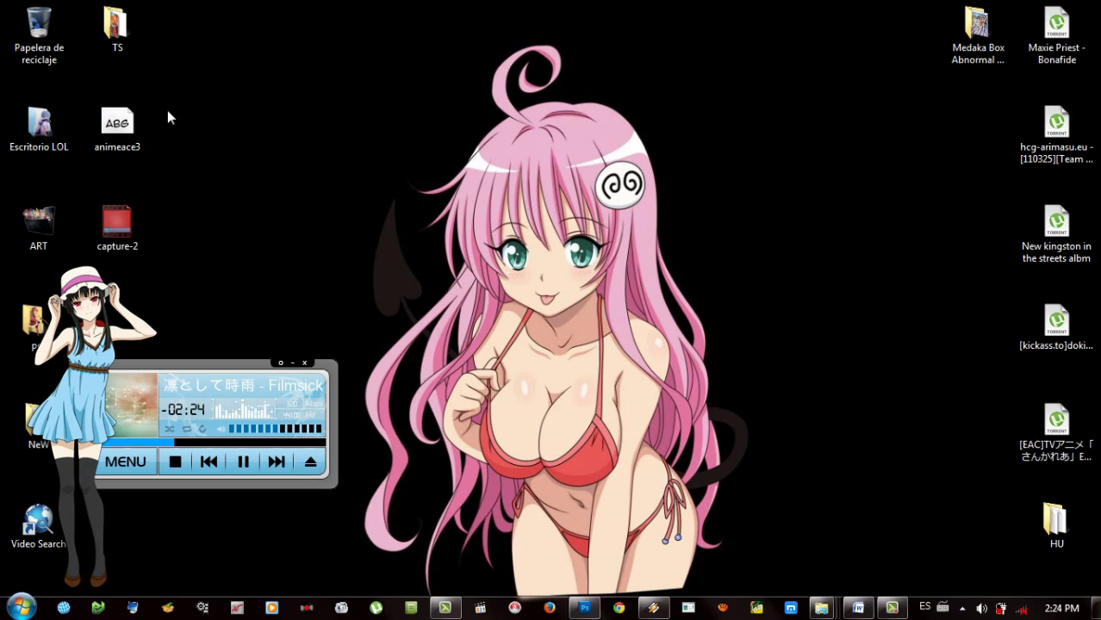
mouse_move(142, 129)
left_mouse_down()
mouse_move(248, 178)
mouse_move(153, 147)
left_mouse_up()
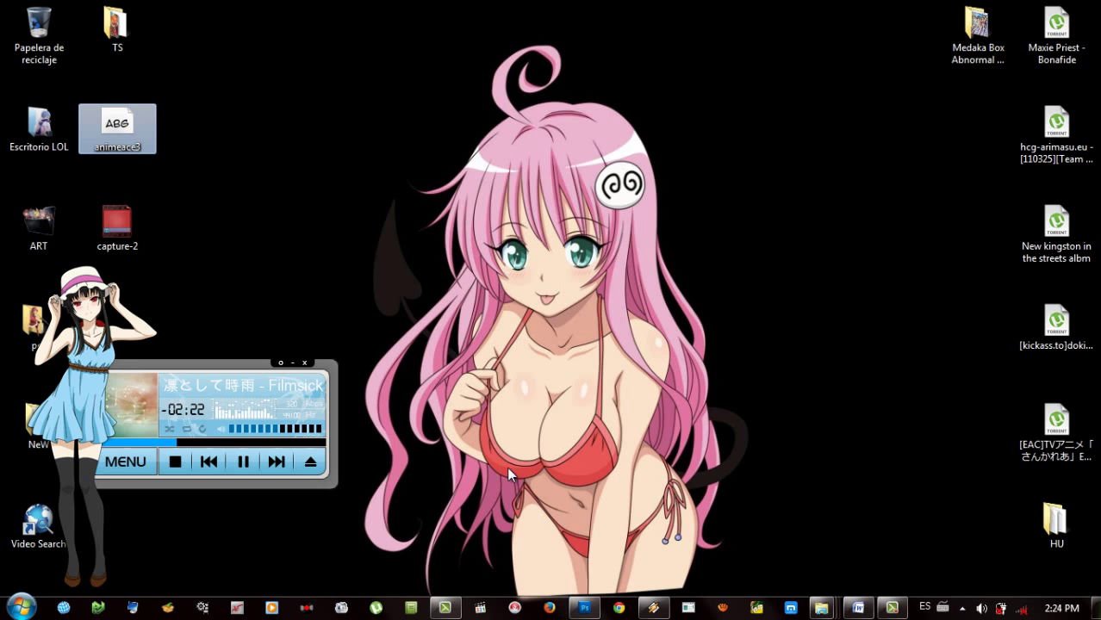
left_click(584, 608)
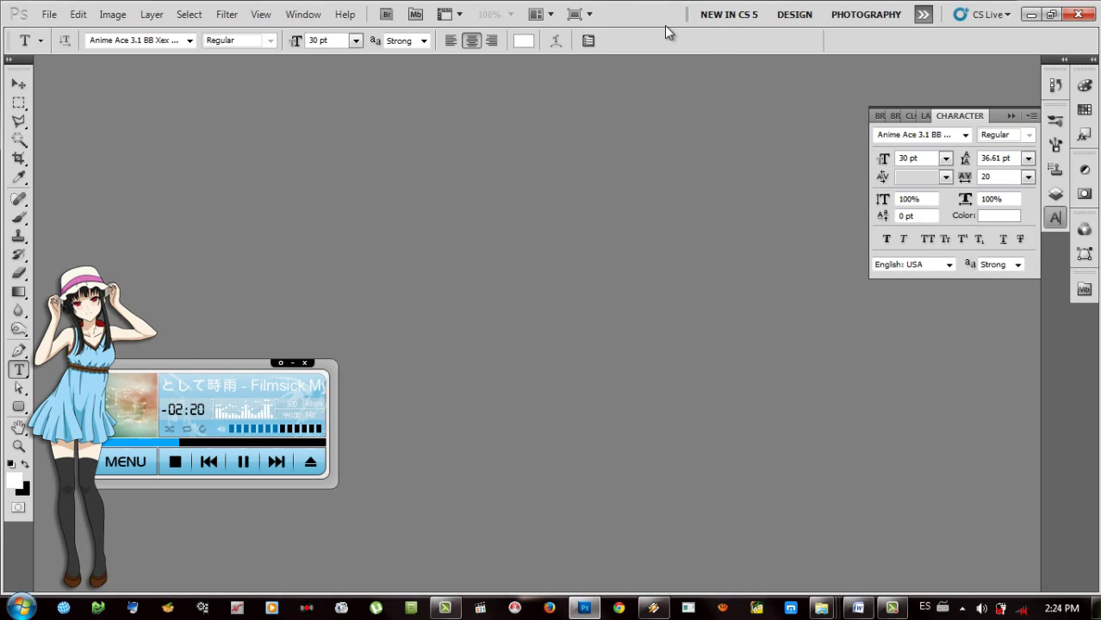
left_click(1033, 17)
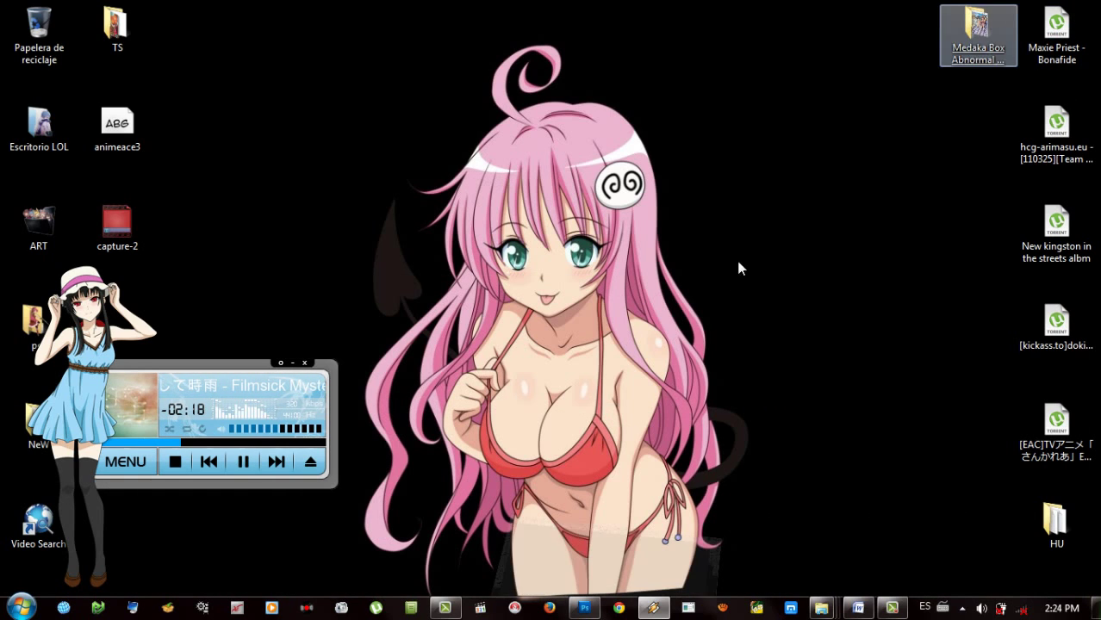
Step: View the installed Fonts folder under Appearance and Personalization in the Control Panel, and close it
key("super")
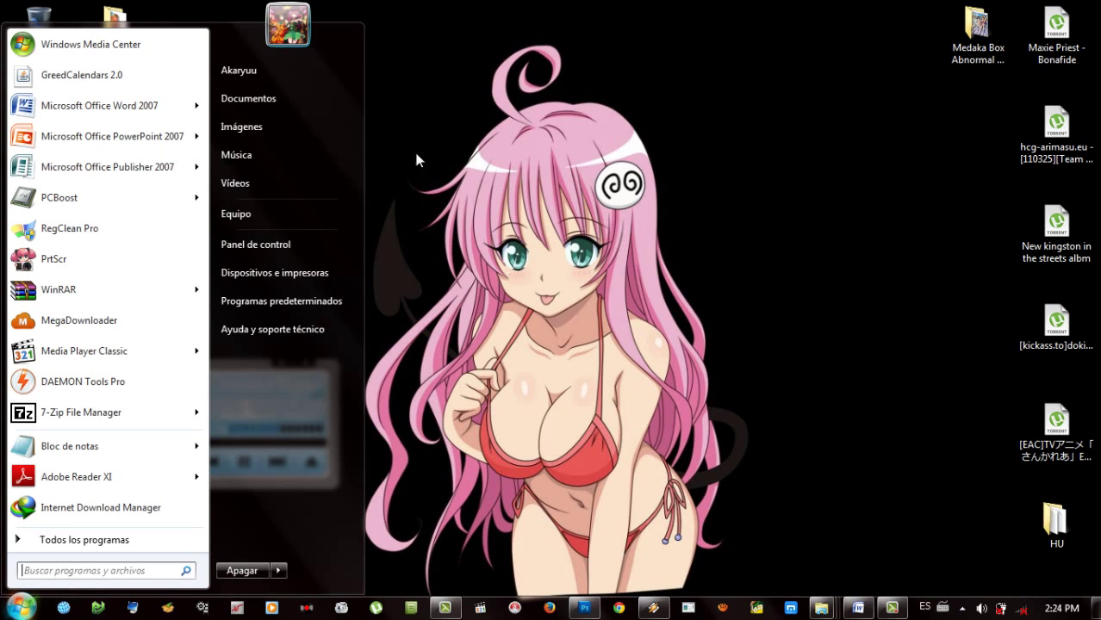
left_click(318, 245)
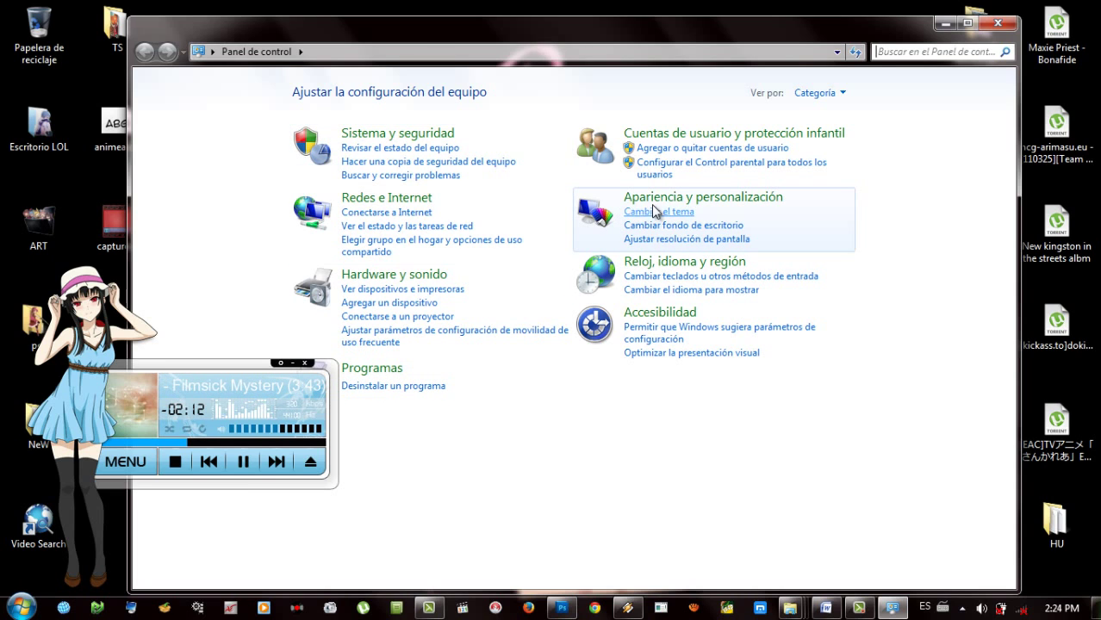
left_click(685, 199)
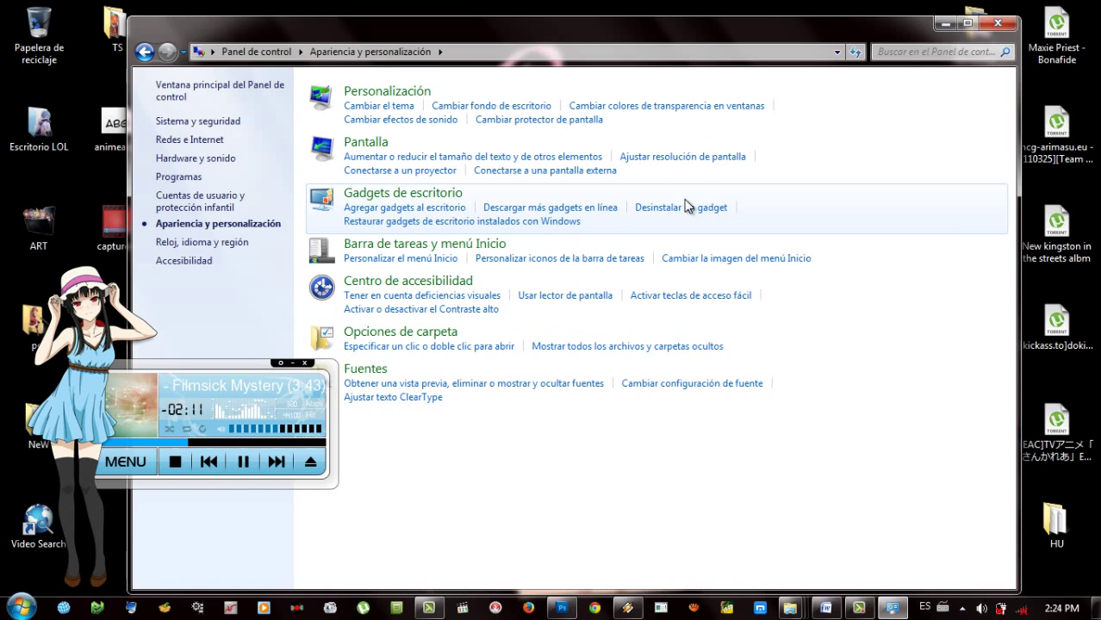
left_click(365, 369)
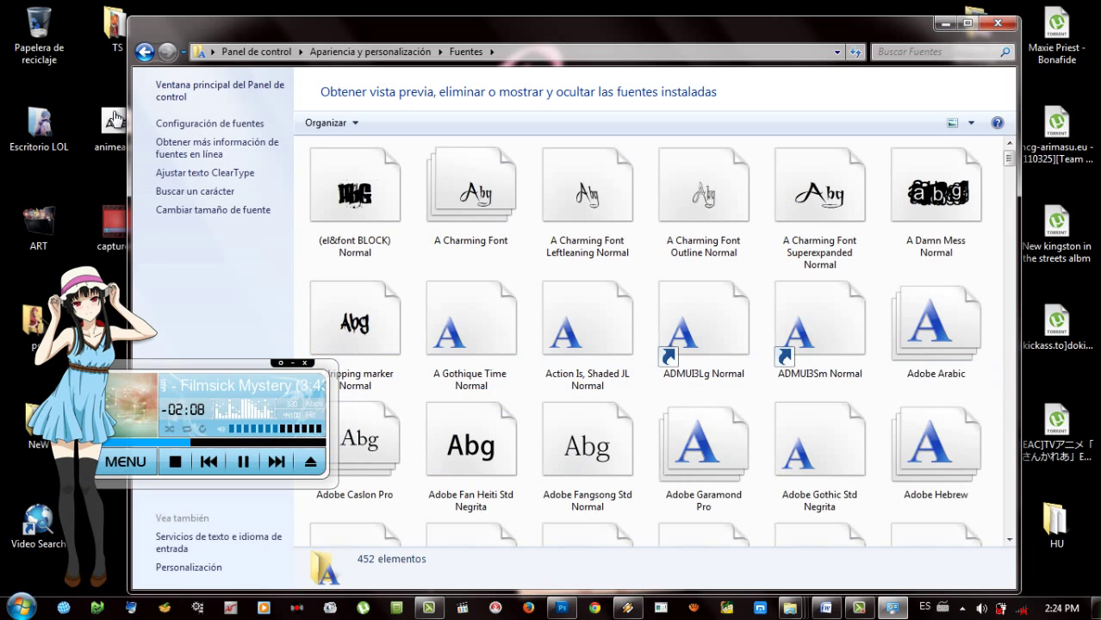
left_click_drag(356, 200, 116, 127)
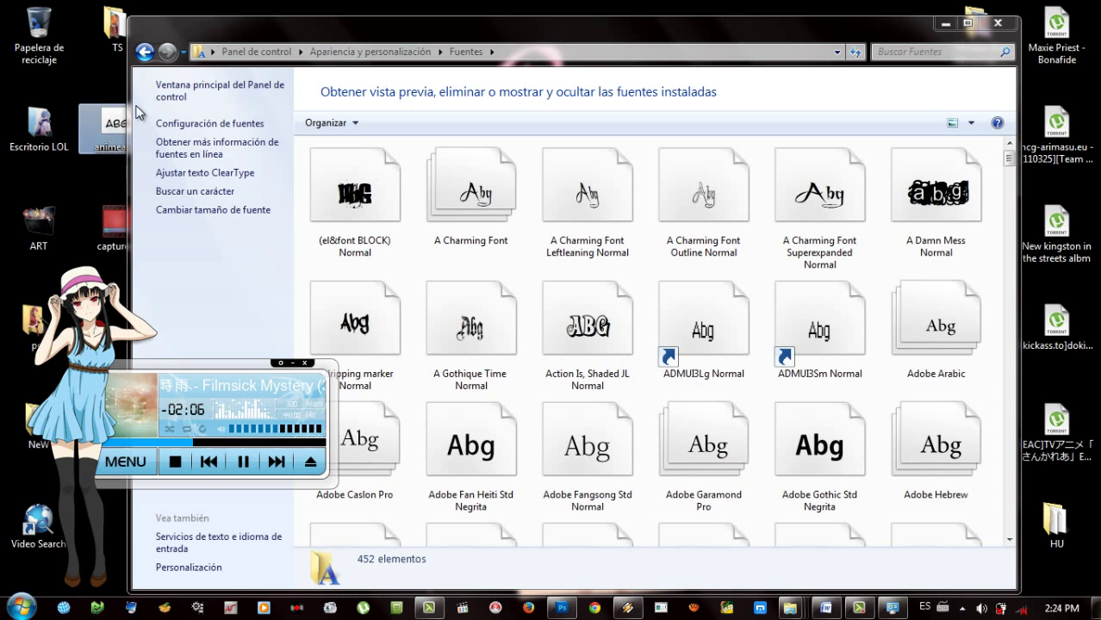
left_click(997, 29)
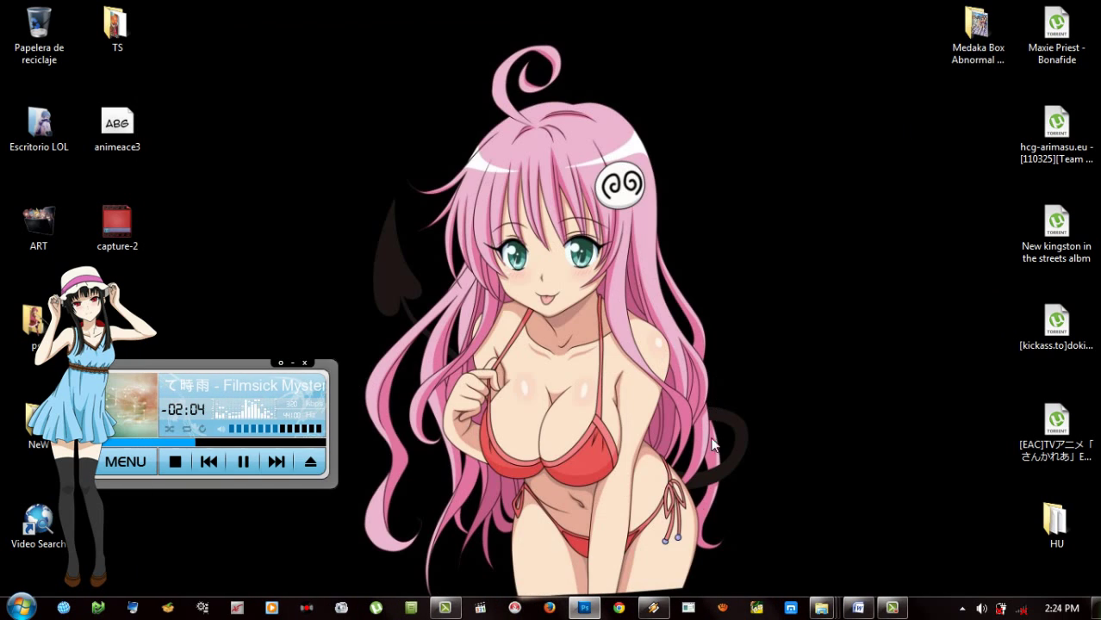
Step: Switch to Photoshop CS5, enter Komika Axis as the Type tool's font family, and minimize the program
mouse_move(584, 608)
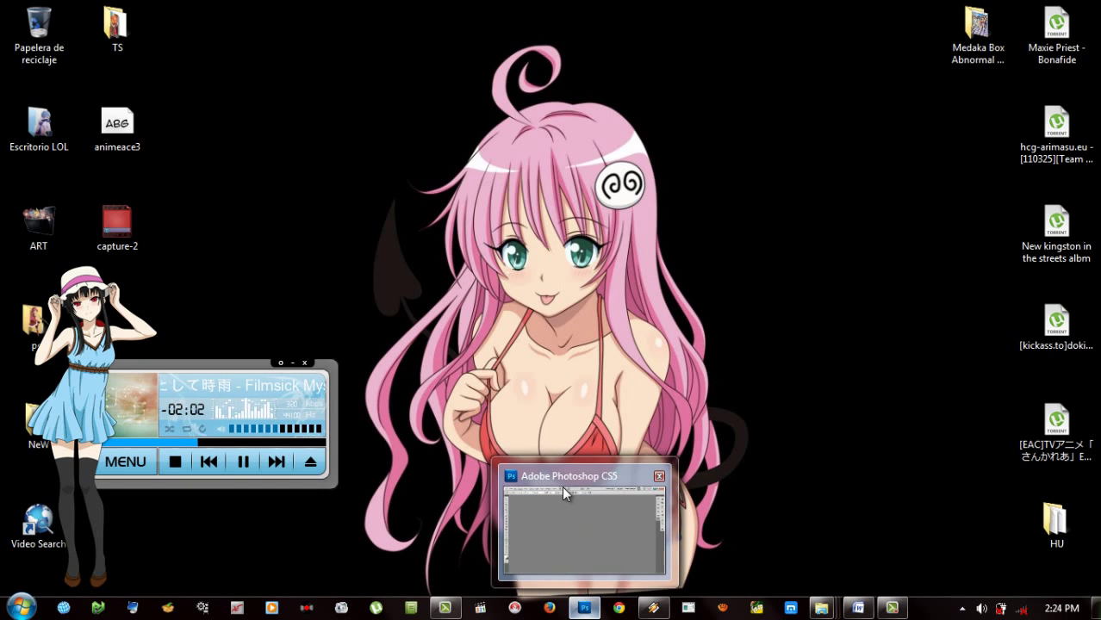
mouse_move(562, 486)
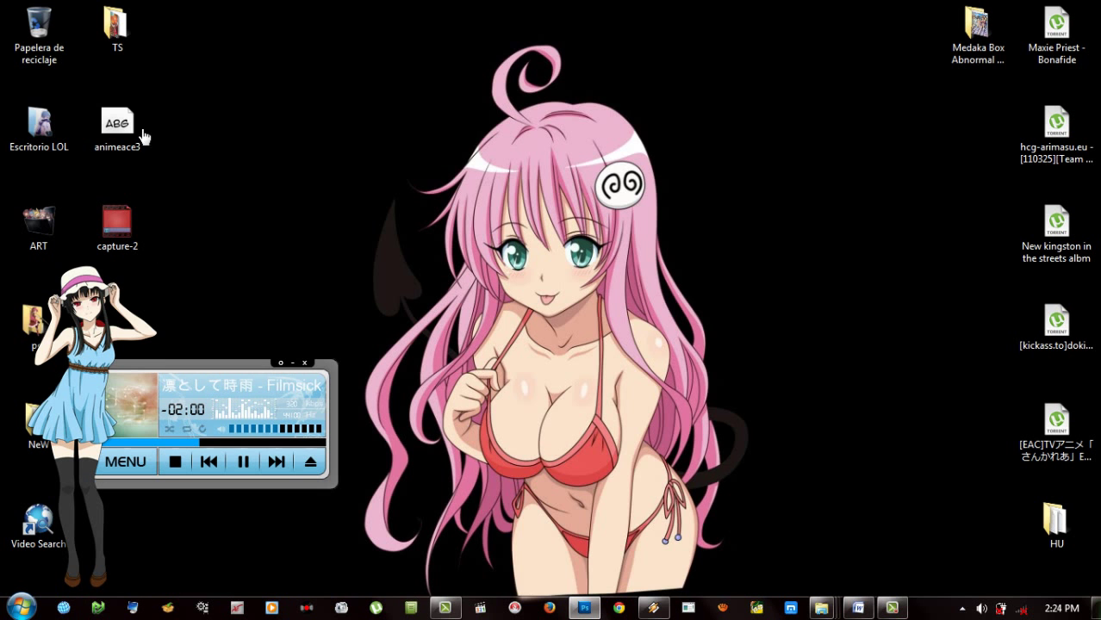
left_click(120, 129)
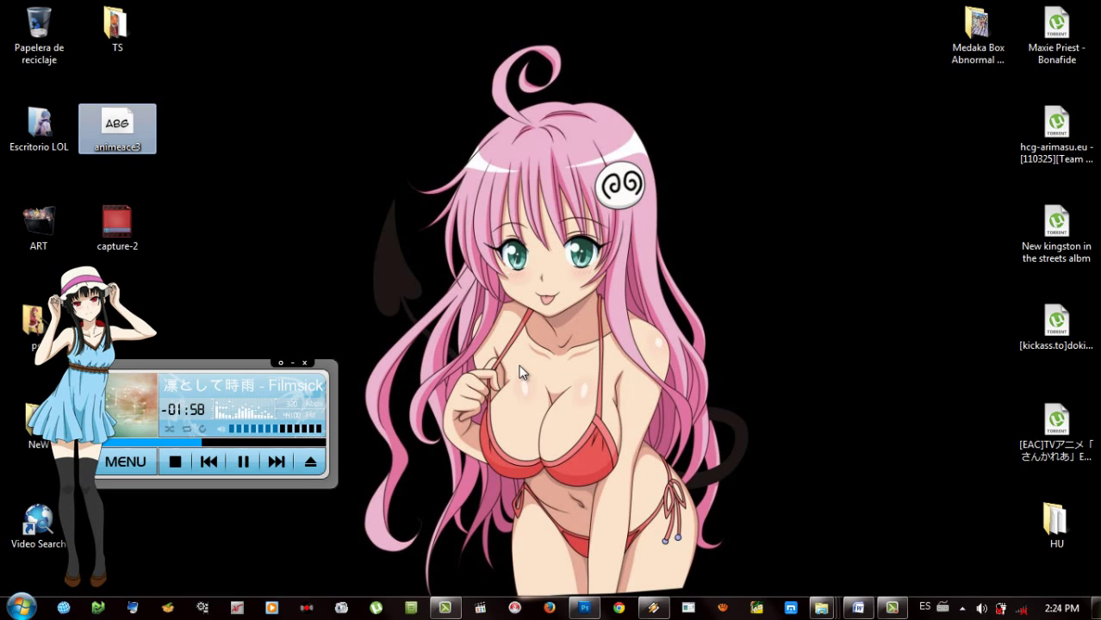
left_click(584, 608)
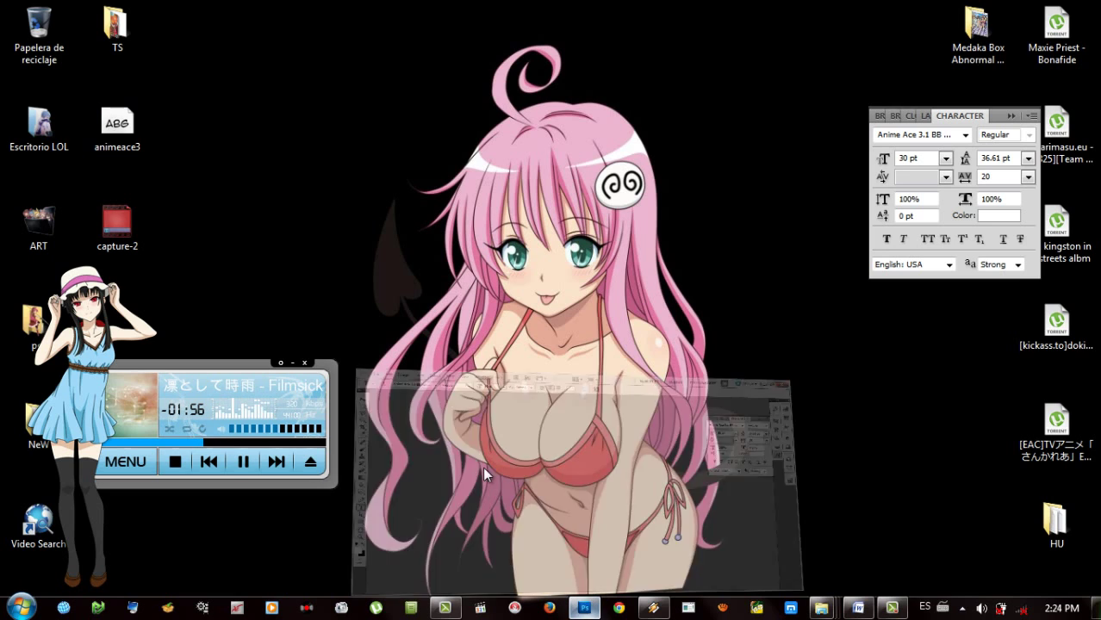
left_click(132, 41)
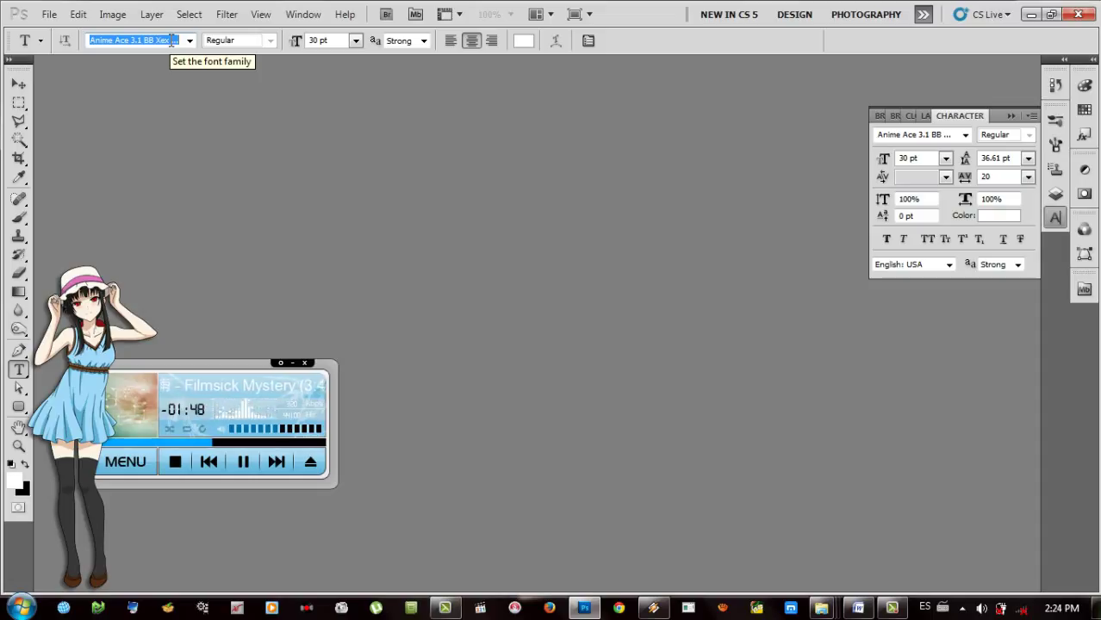
type("Komika Axis")
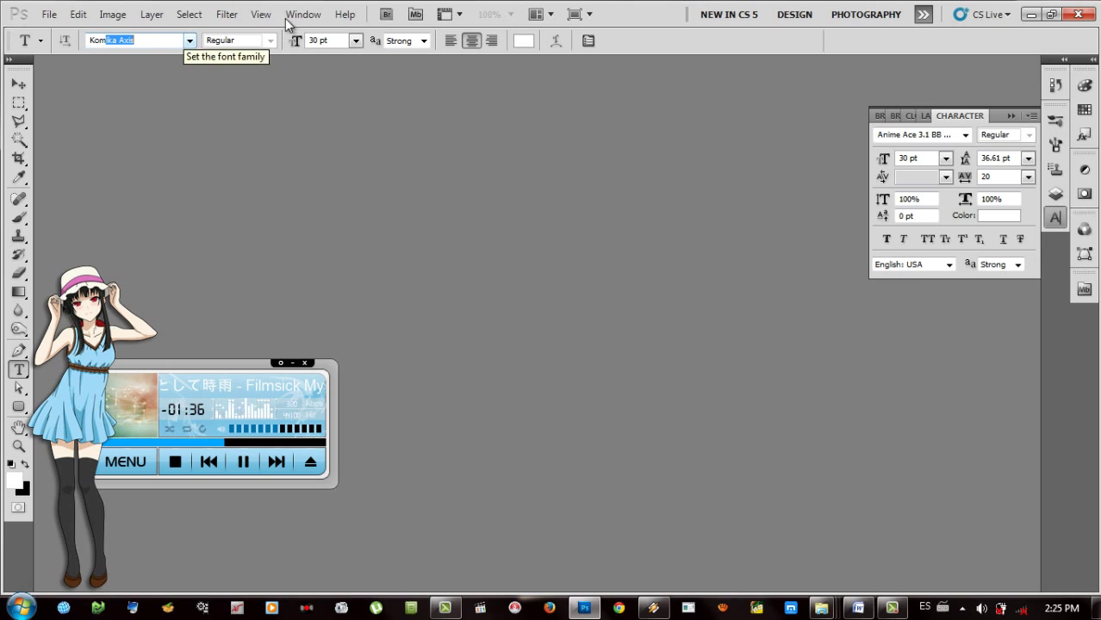
left_click(1027, 15)
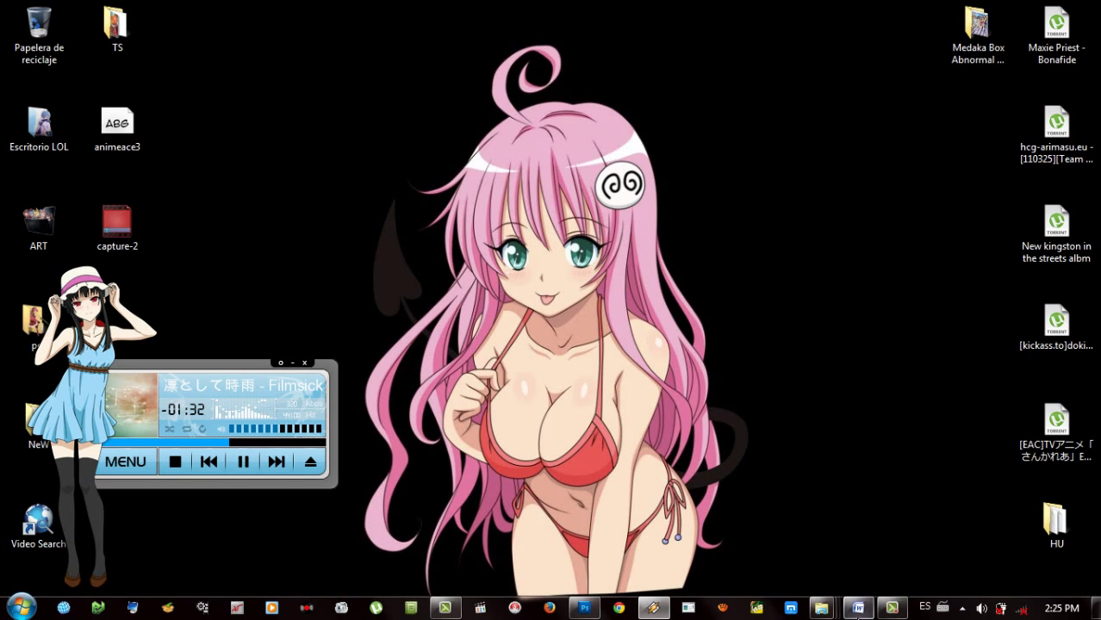
Step: Close the ICO PRO and Background Proyect folder windows
mouse_move(858, 608)
mouse_move(860, 566)
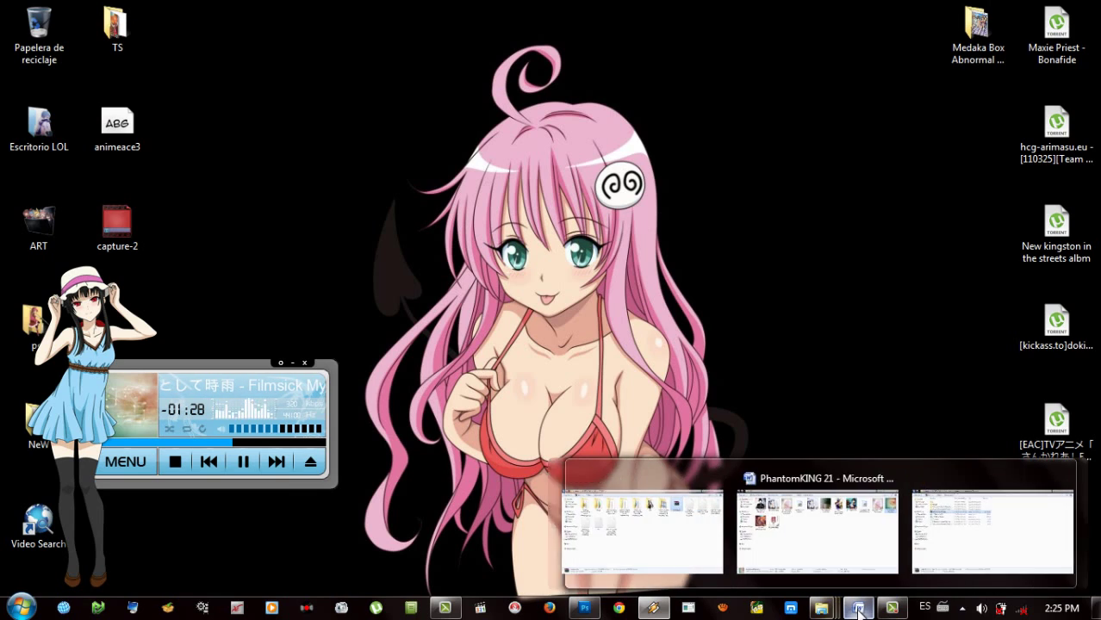
mouse_move(838, 520)
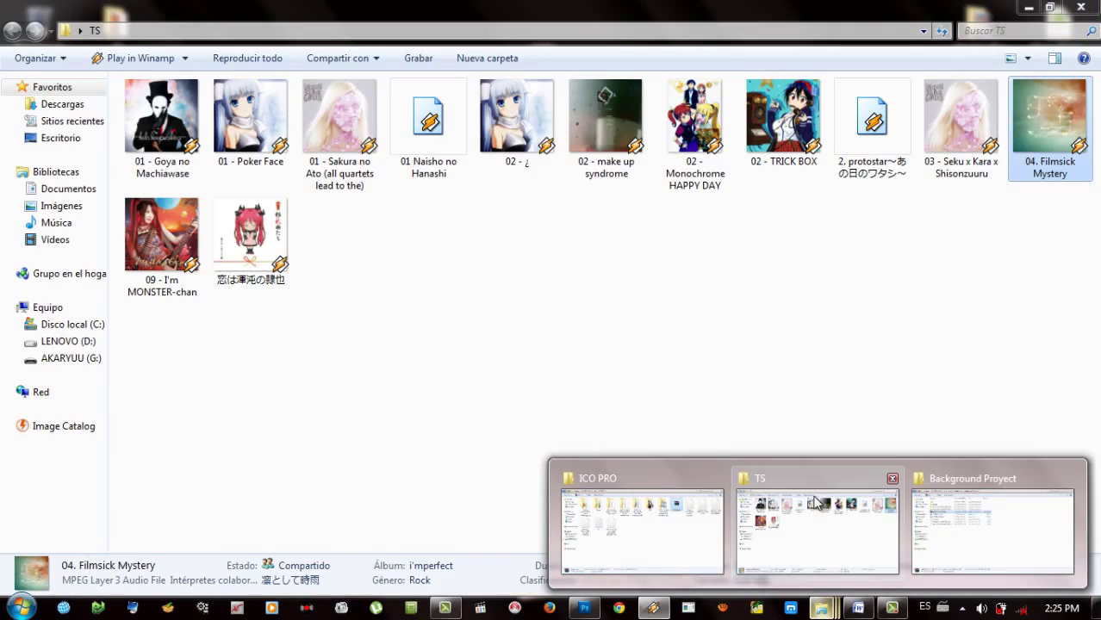
mouse_move(657, 523)
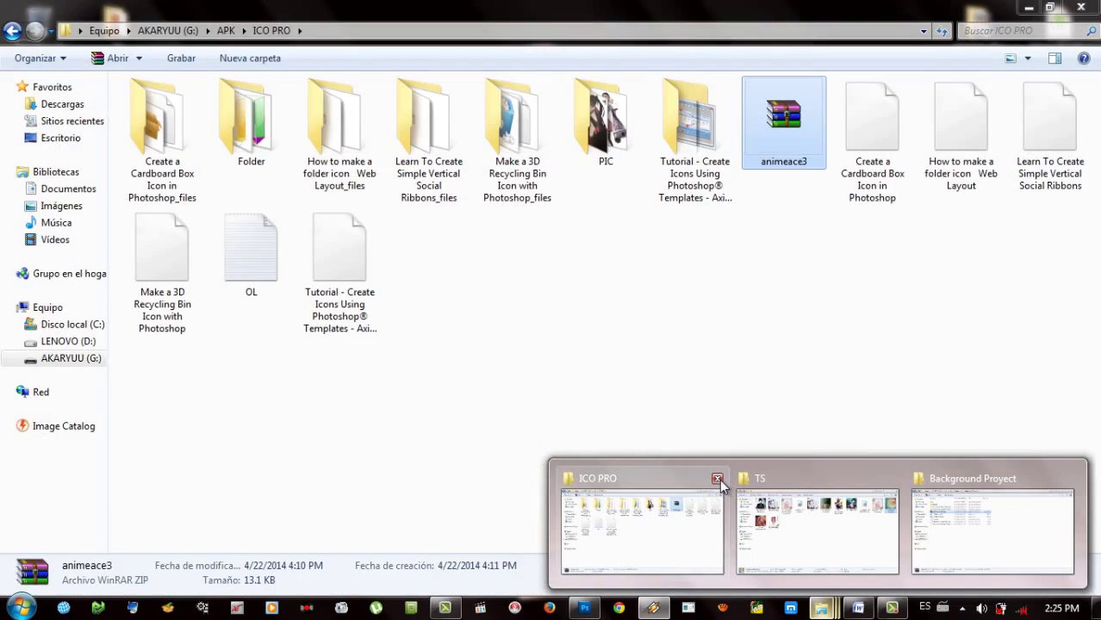
left_click(719, 479)
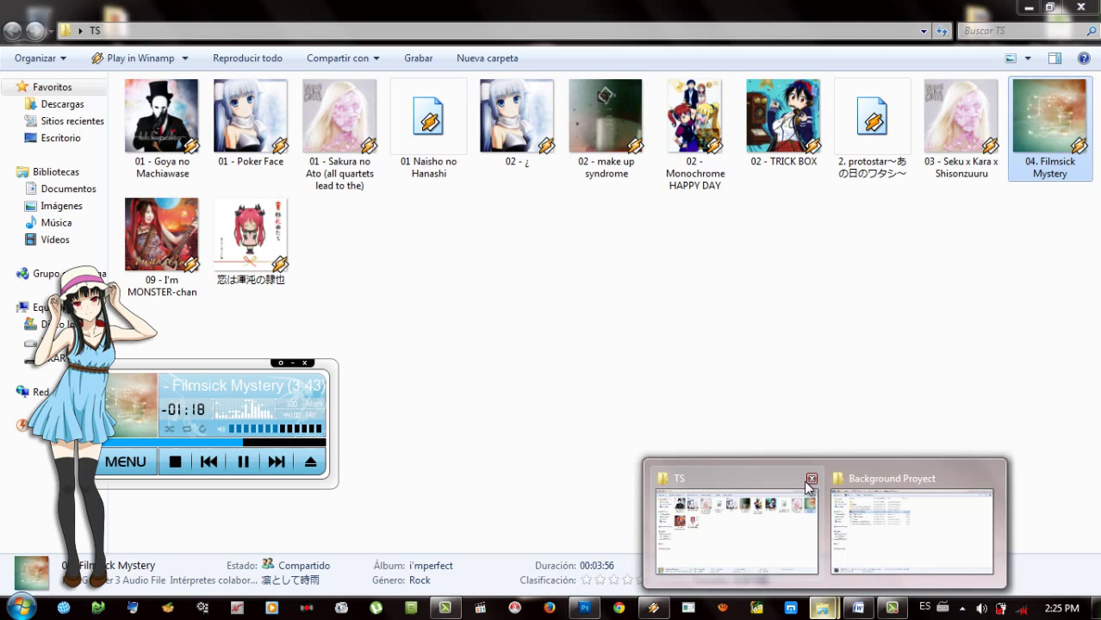
left_click(810, 481)
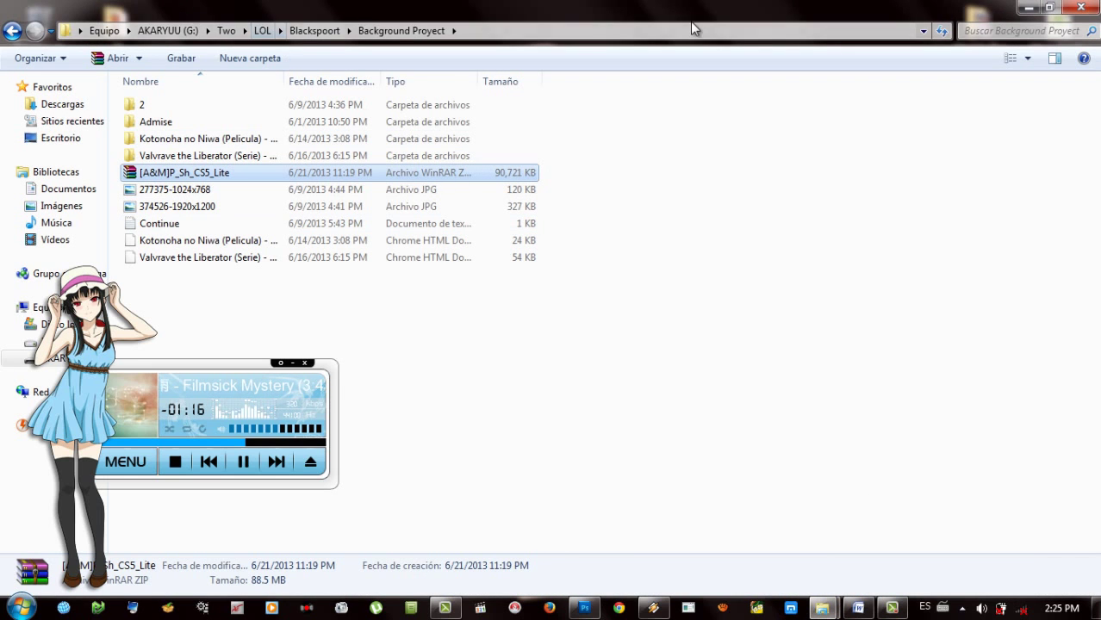
left_click(1080, 7)
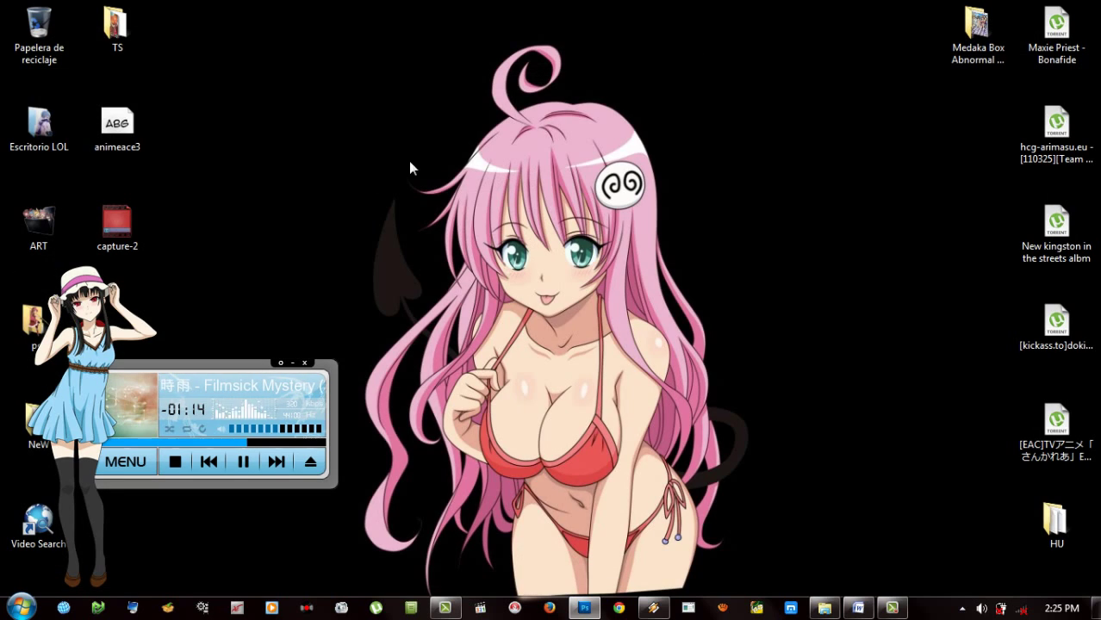
Step: Open folder 21 inside Escritorio LOL, The, vol 6, The_Phantom_King_v06[a-team], and look over its page files
double_click(54, 110)
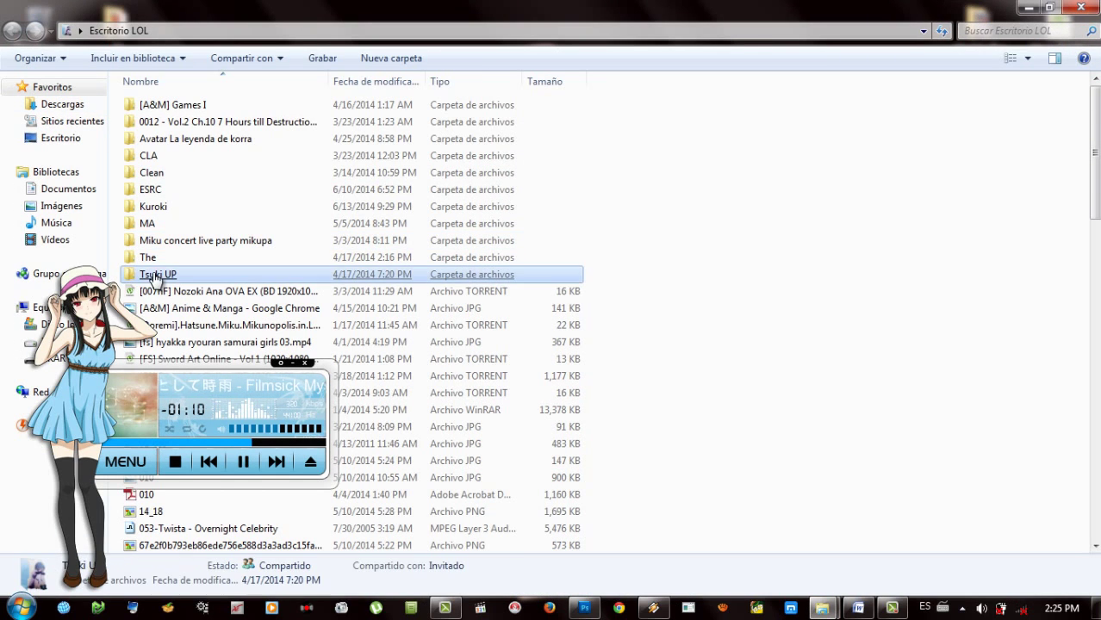
double_click(150, 260)
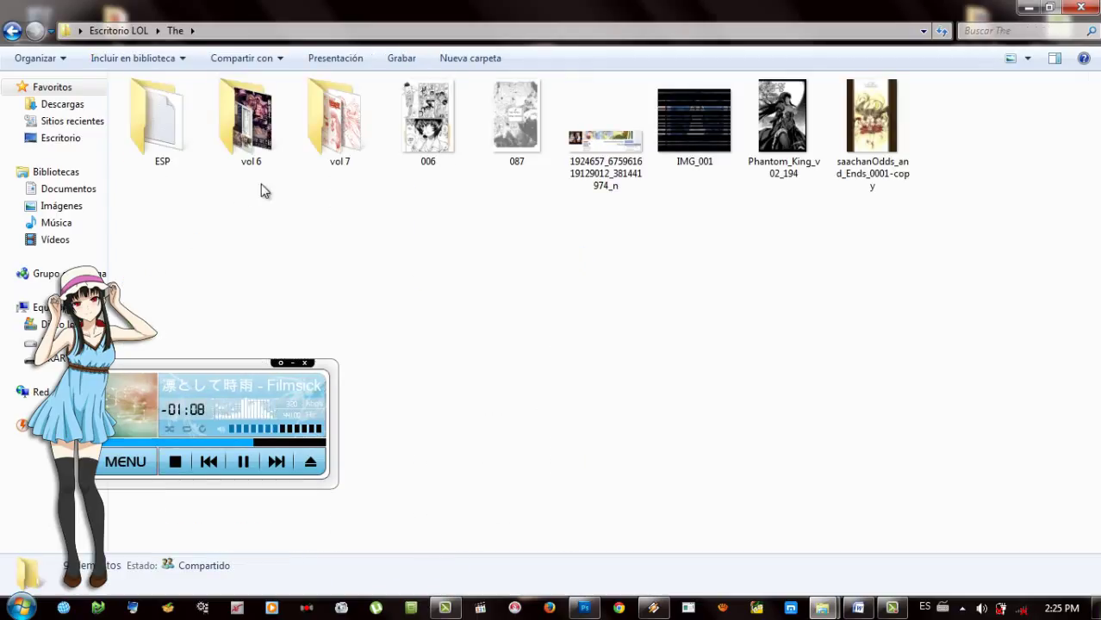
left_click(163, 127)
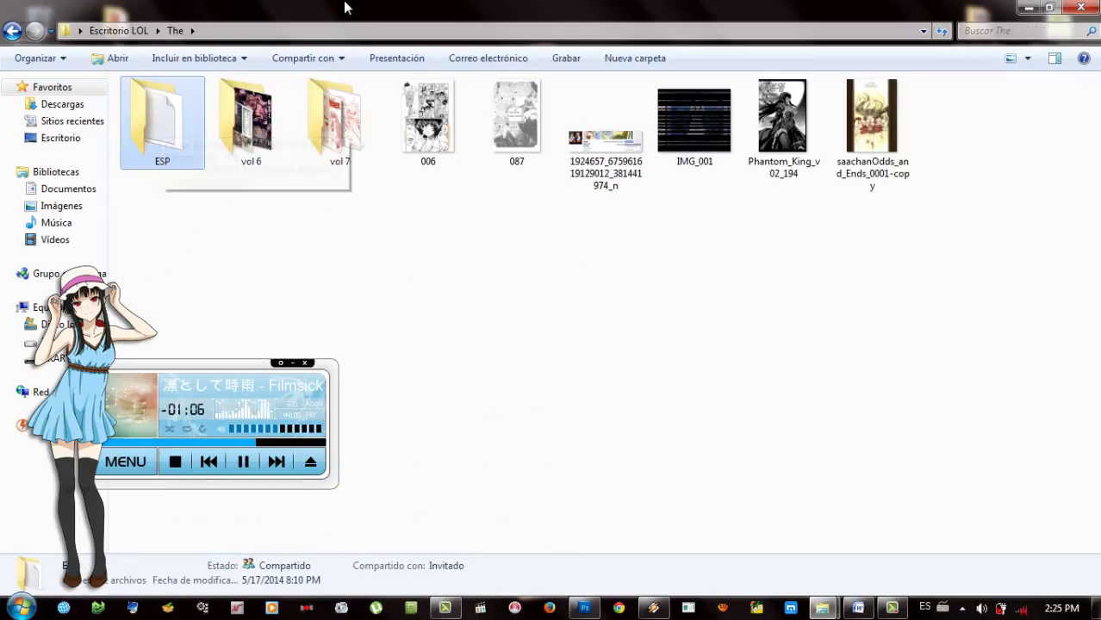
key("Right")
key("Return")
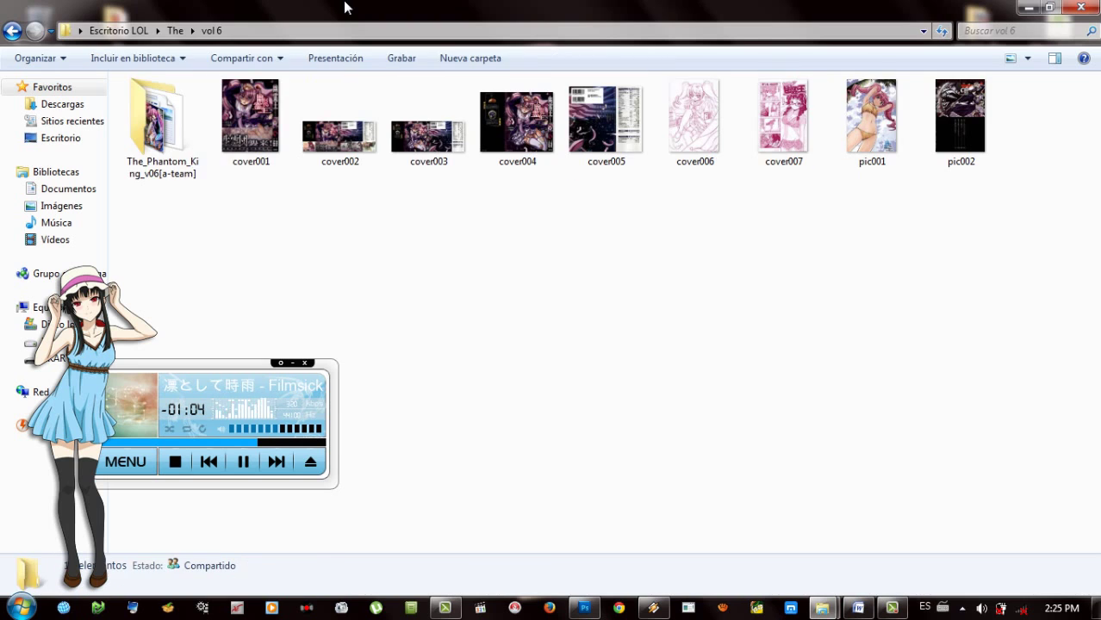
key("Right")
key("Left")
key("Return")
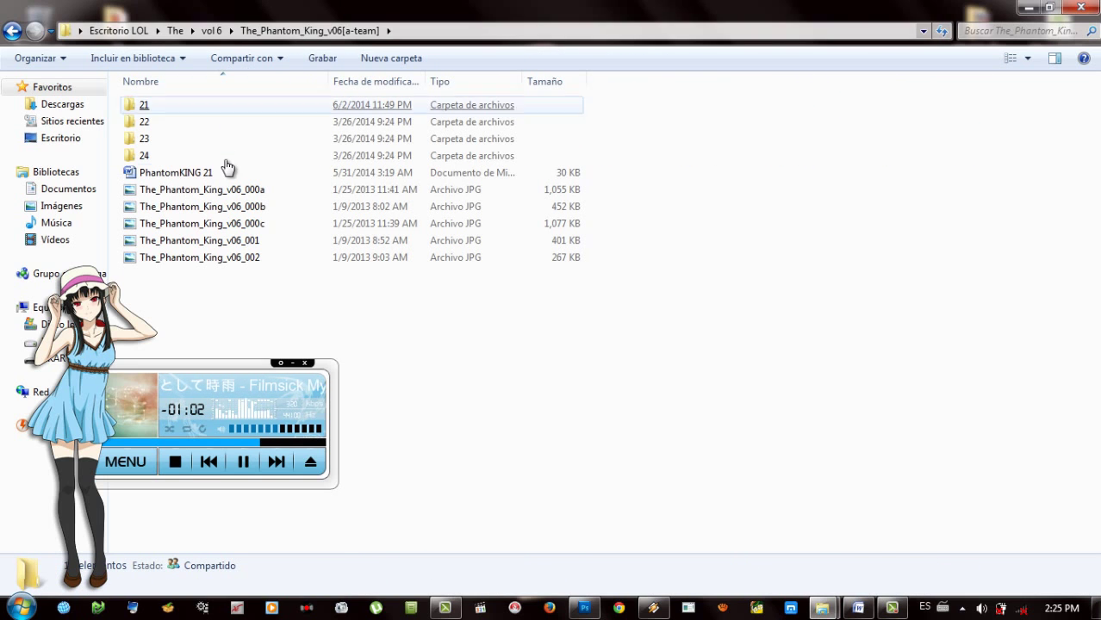
left_click(149, 110)
double_click(149, 112)
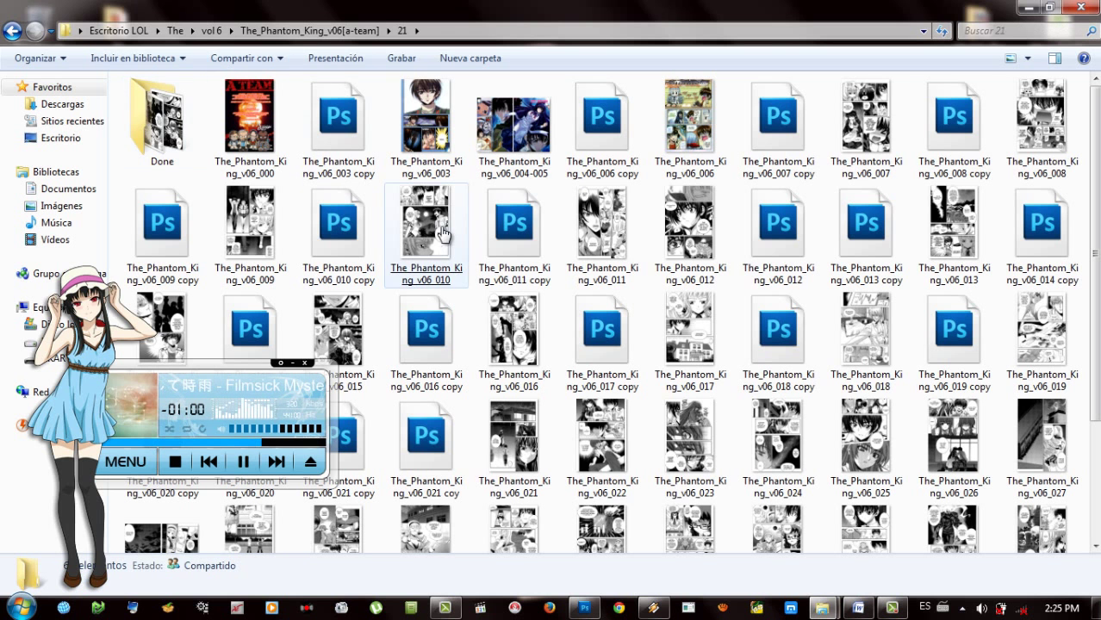
scroll(1095, 168, "down", 5)
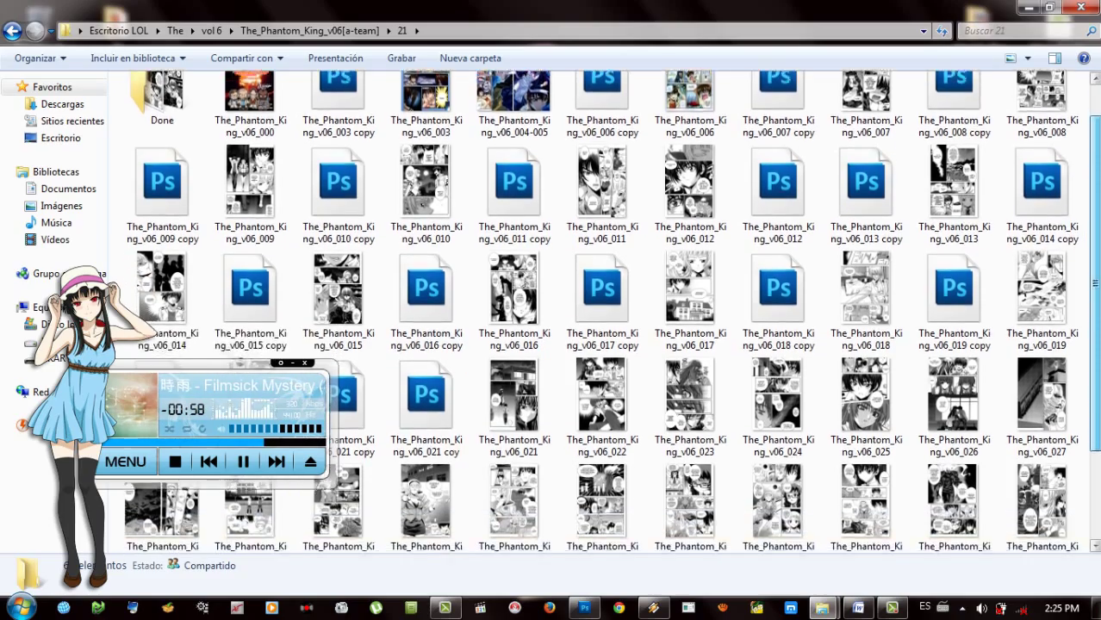
scroll(1096, 168, "up", 5)
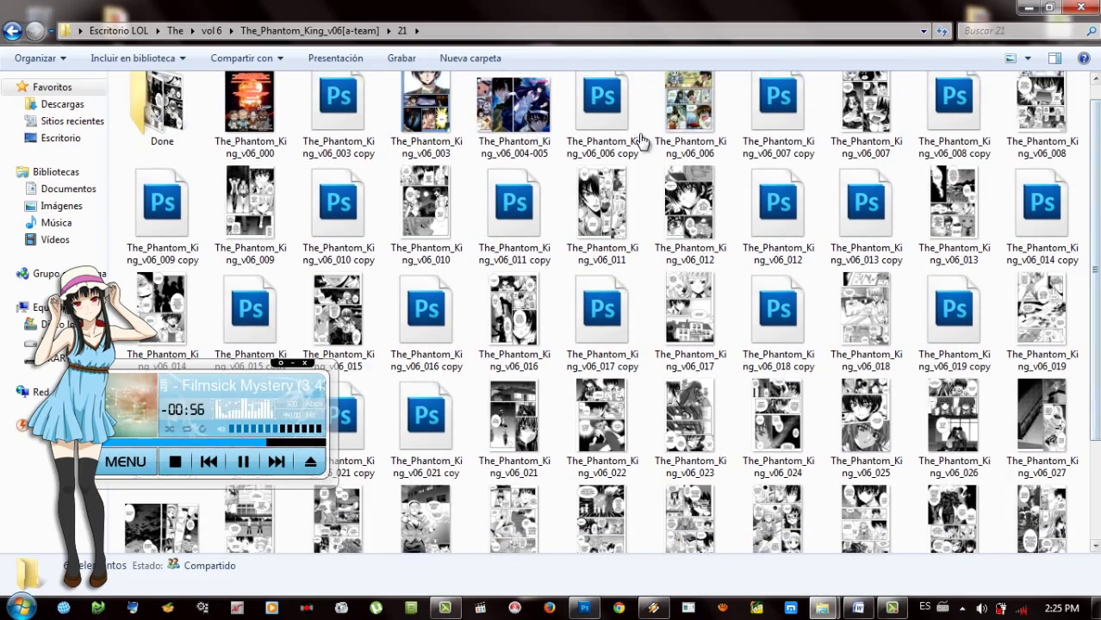
Step: View the finished page [OnT]_Yuurei_Ou_v06_c21_015 from the Done folder and close the image viewer
double_click(185, 118)
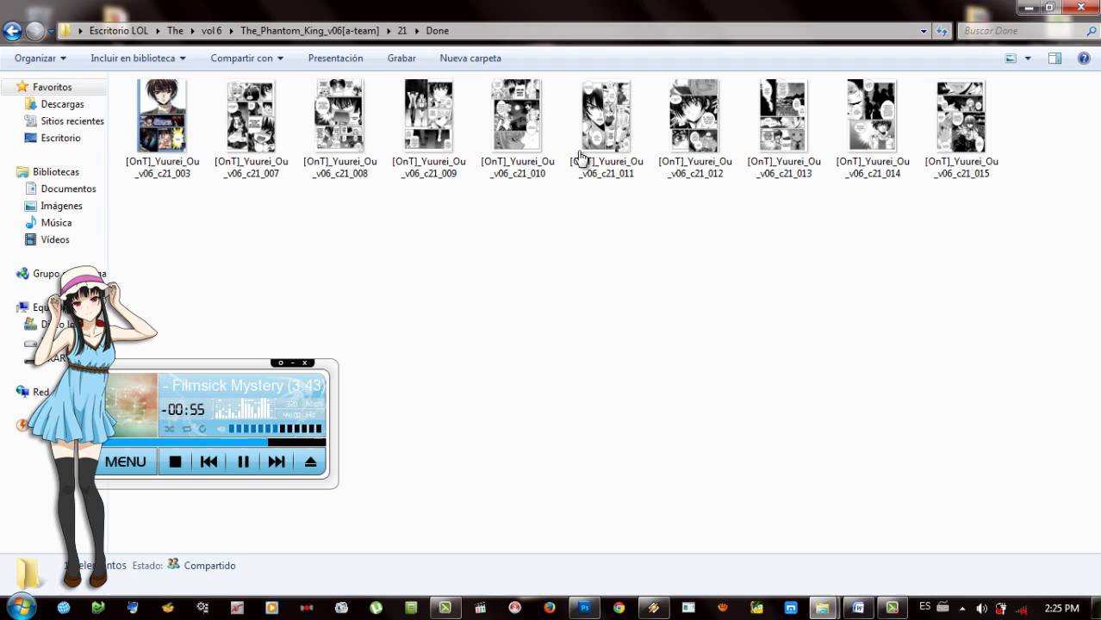
double_click(960, 116)
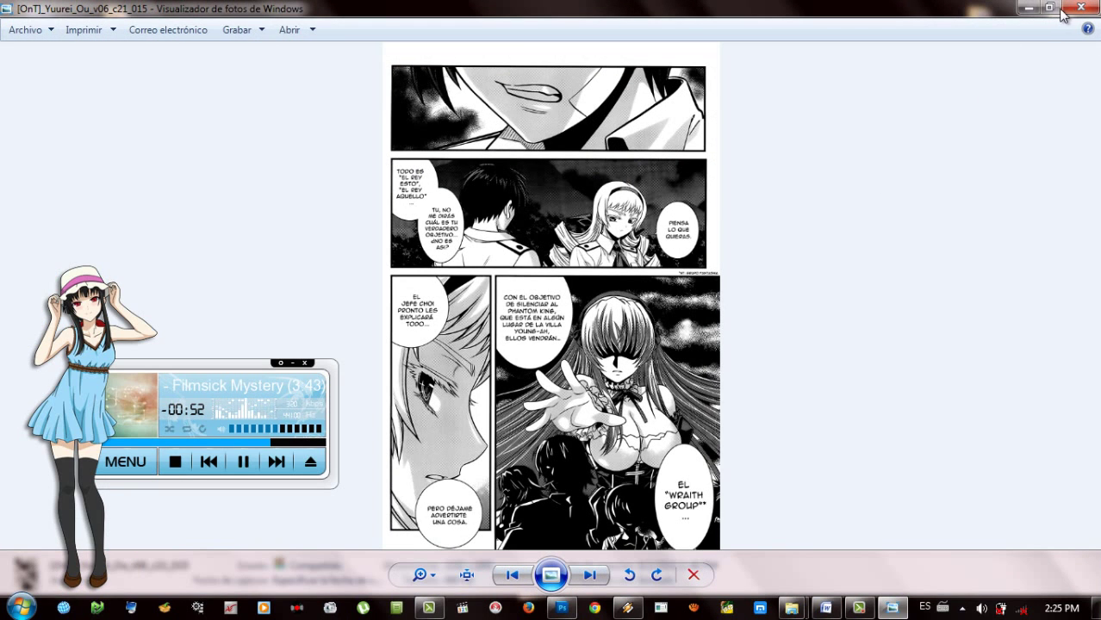
left_click(1081, 8)
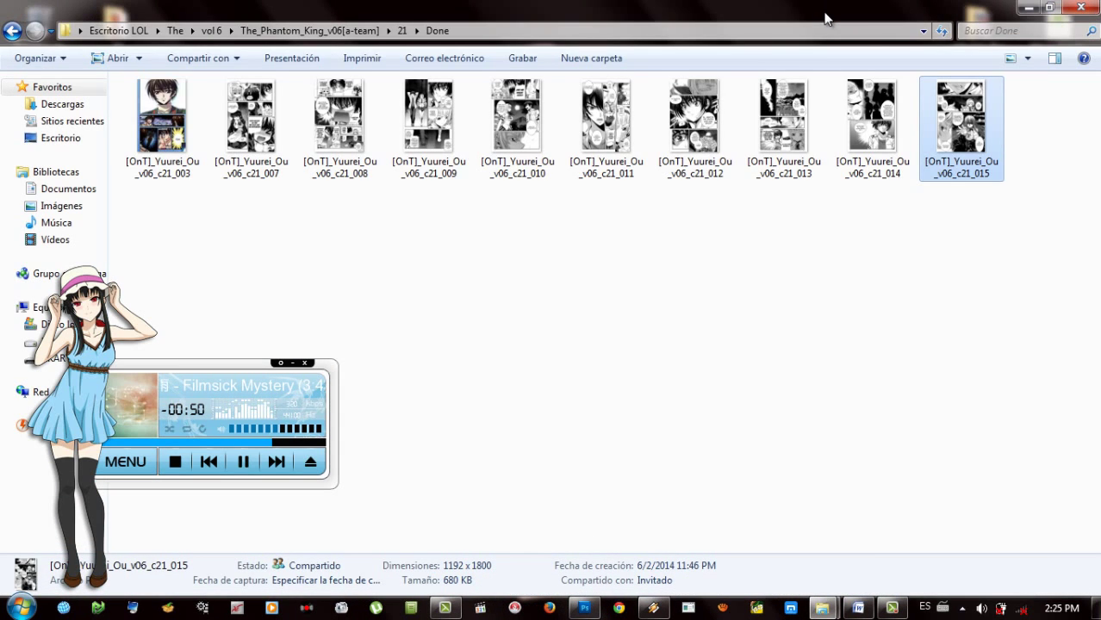
Step: Return to folder 21, view the original page The_Phantom_King_v06_015, and close the image viewer
key("BackSpace")
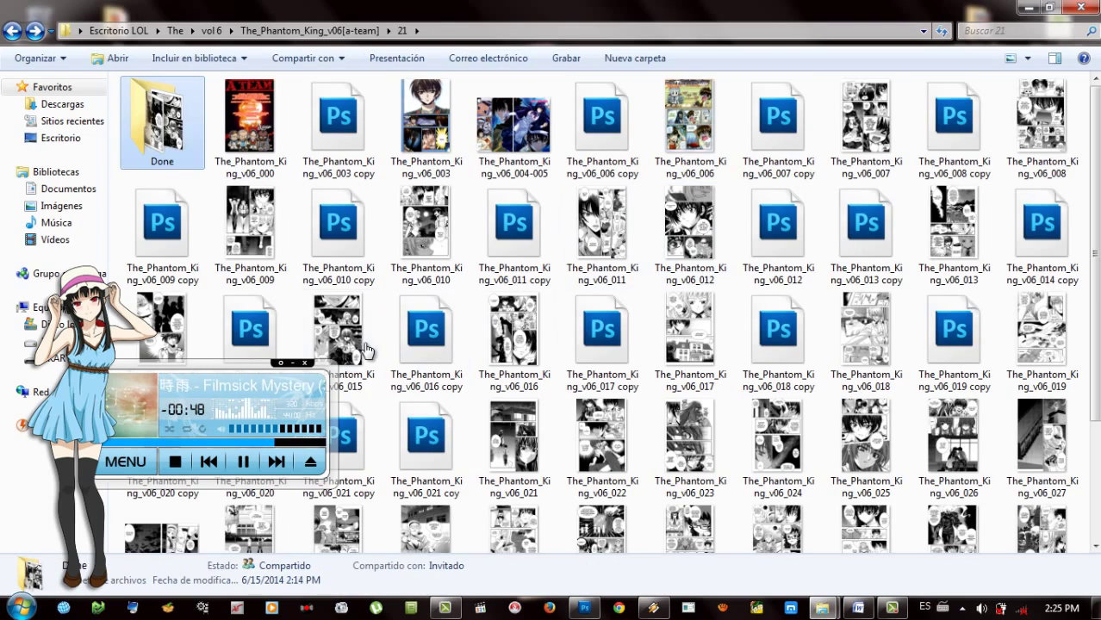
double_click(338, 332)
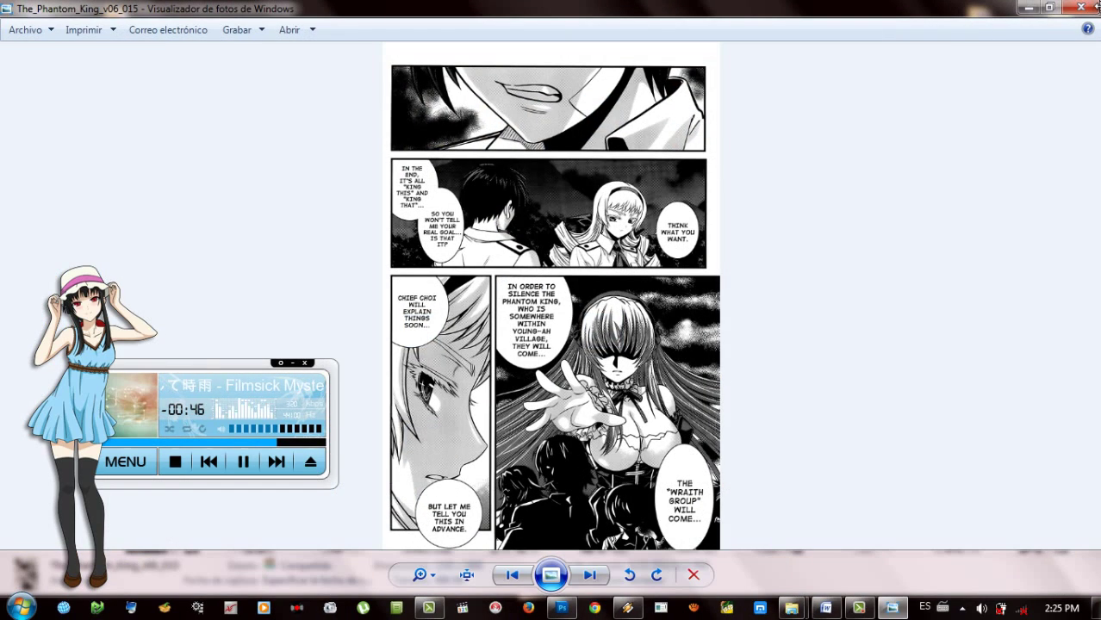
left_click(1081, 8)
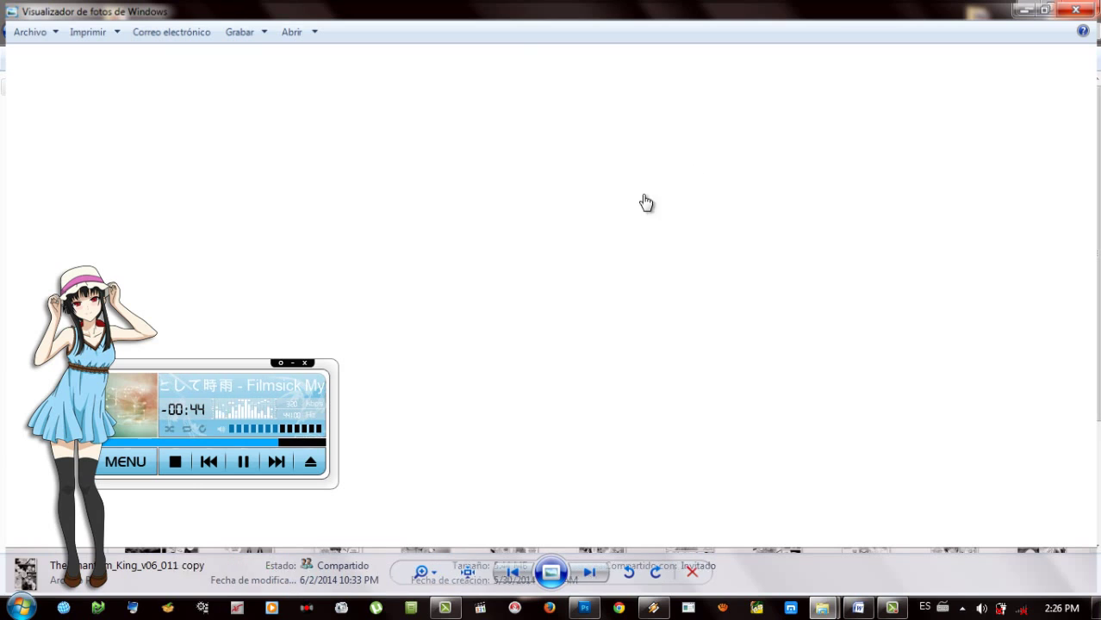
key("Escape")
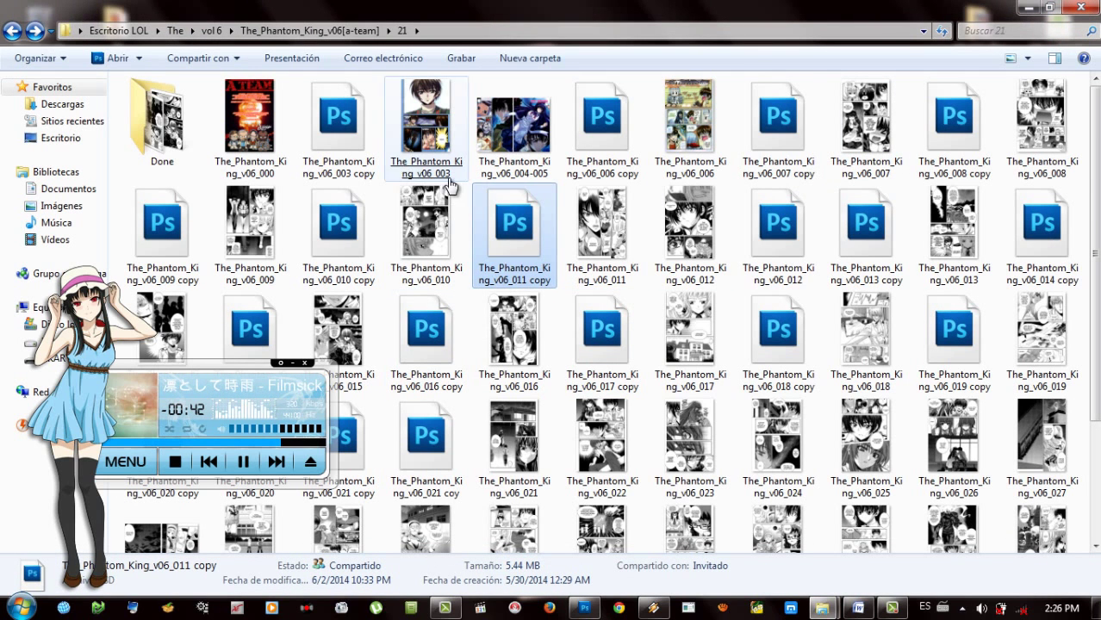
Step: Examine the file properties of the page The_Phantom_King_v06_015, including its file type and size, and close them
left_click(415, 245)
left_click(334, 351)
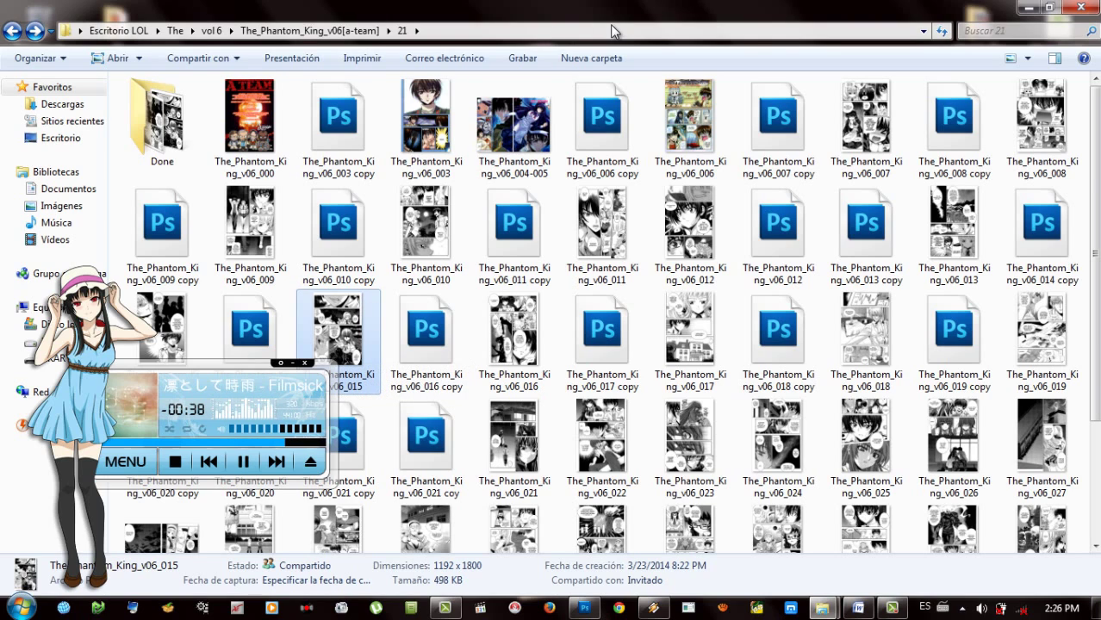
right_click(356, 332)
left_click(379, 582)
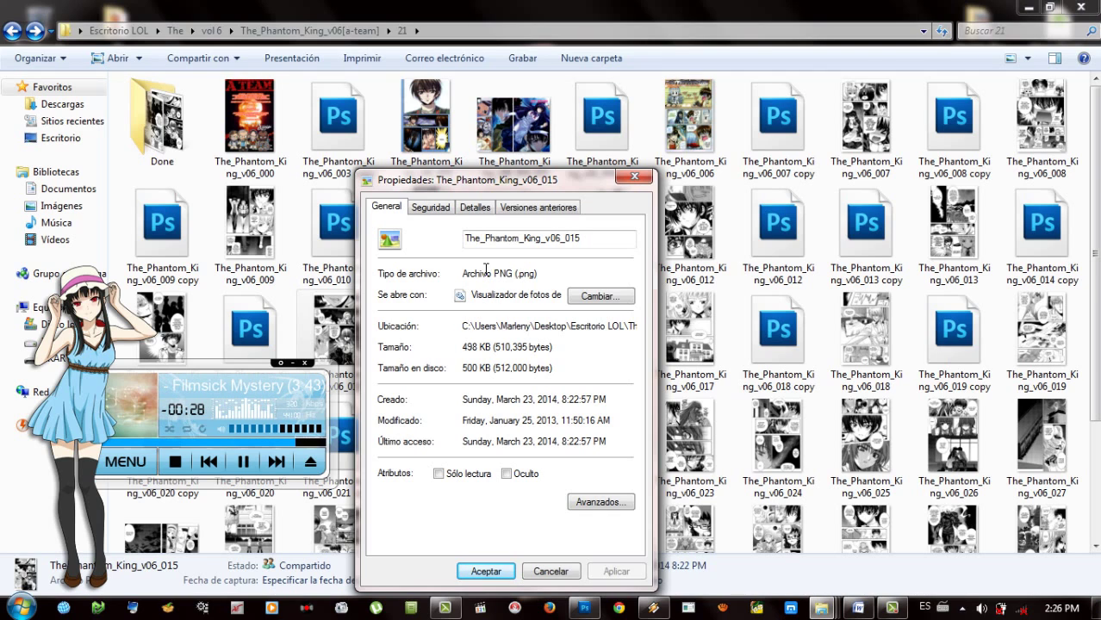
left_click(638, 178)
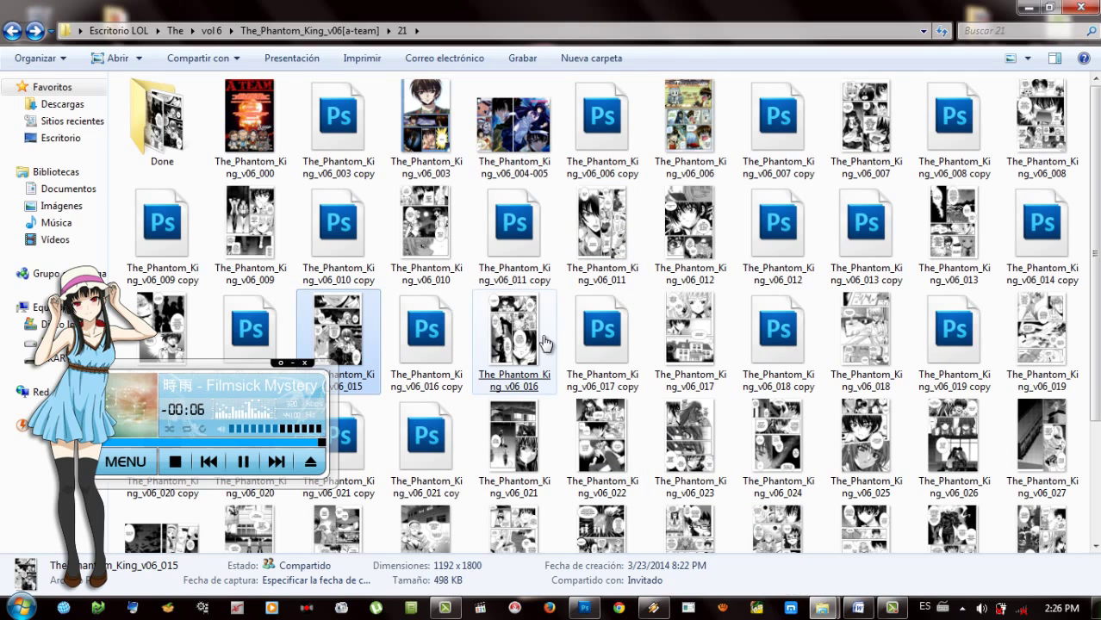
Step: Check the Done folder's pages again, and bring up the TS music folder window
double_click(162, 120)
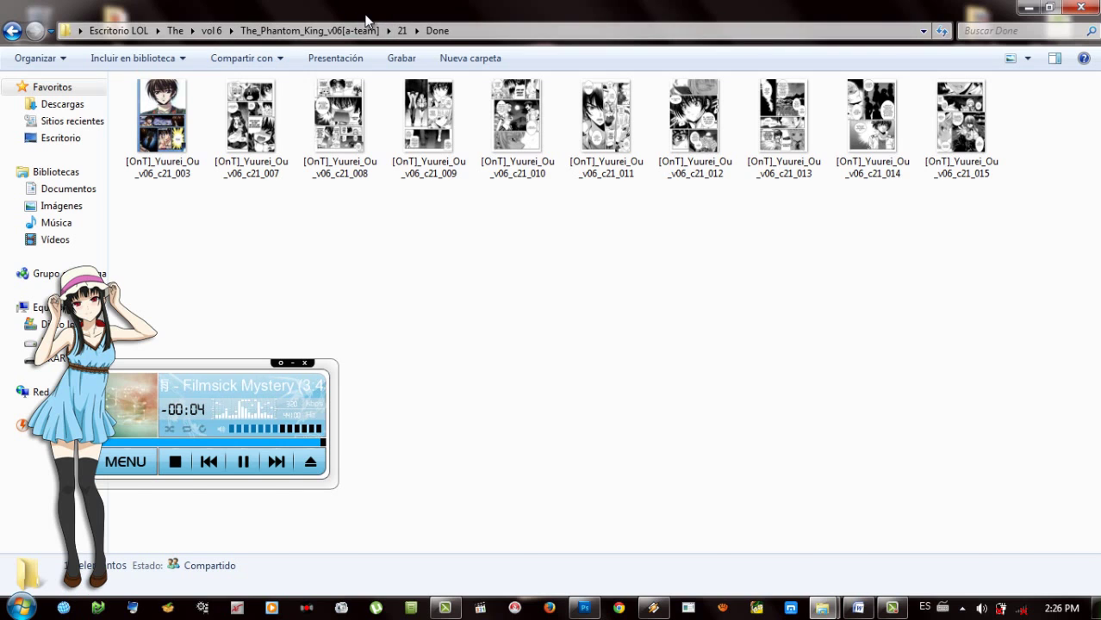
left_click(401, 30)
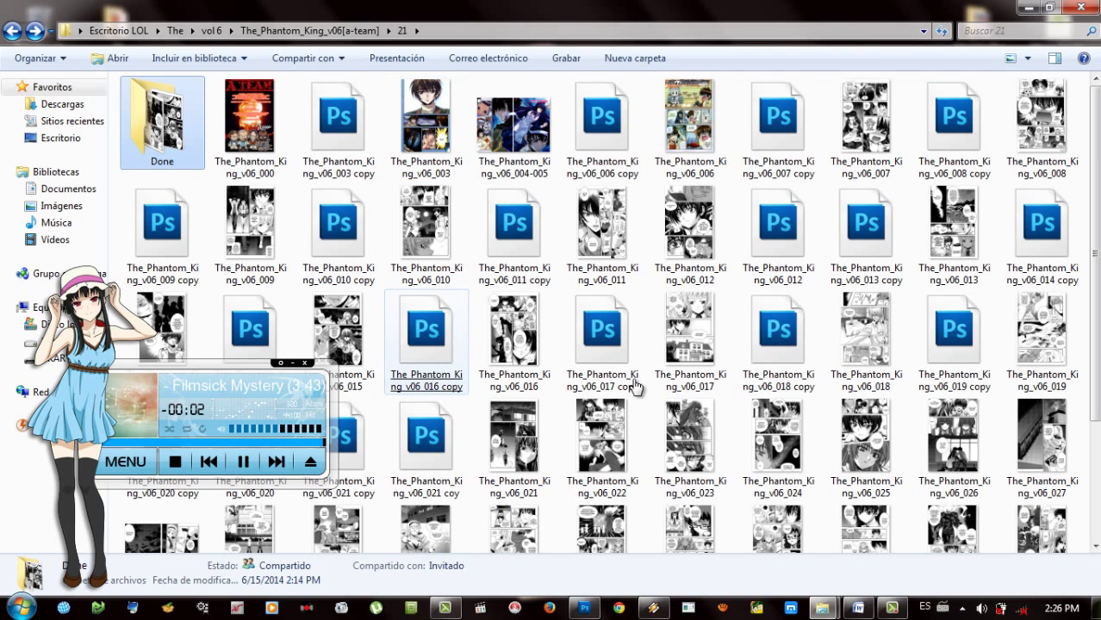
mouse_move(821, 606)
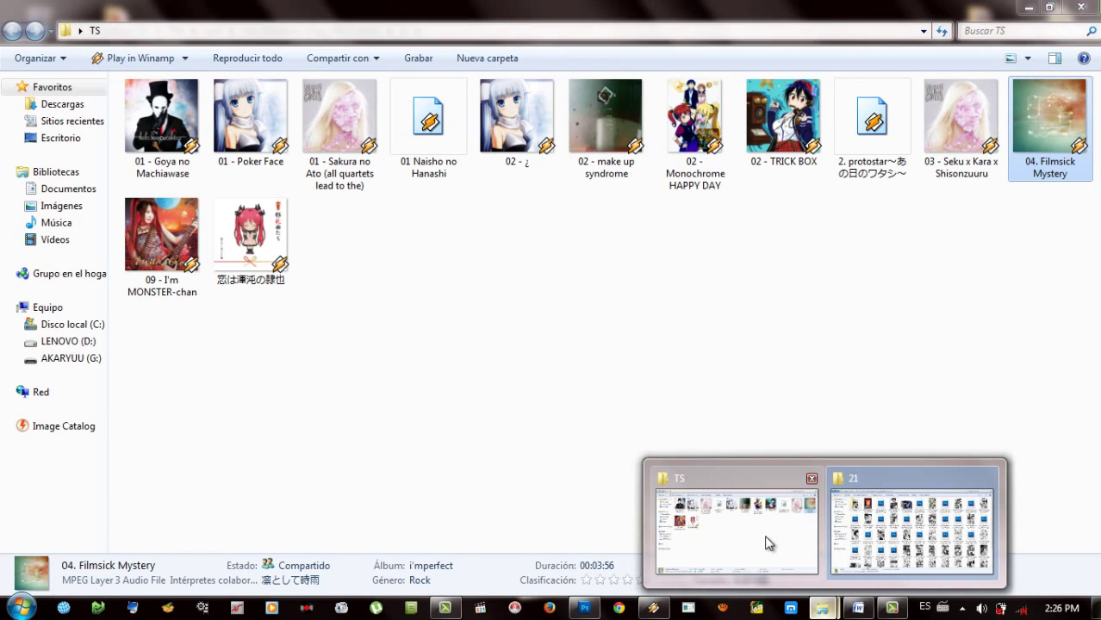
left_click(766, 541)
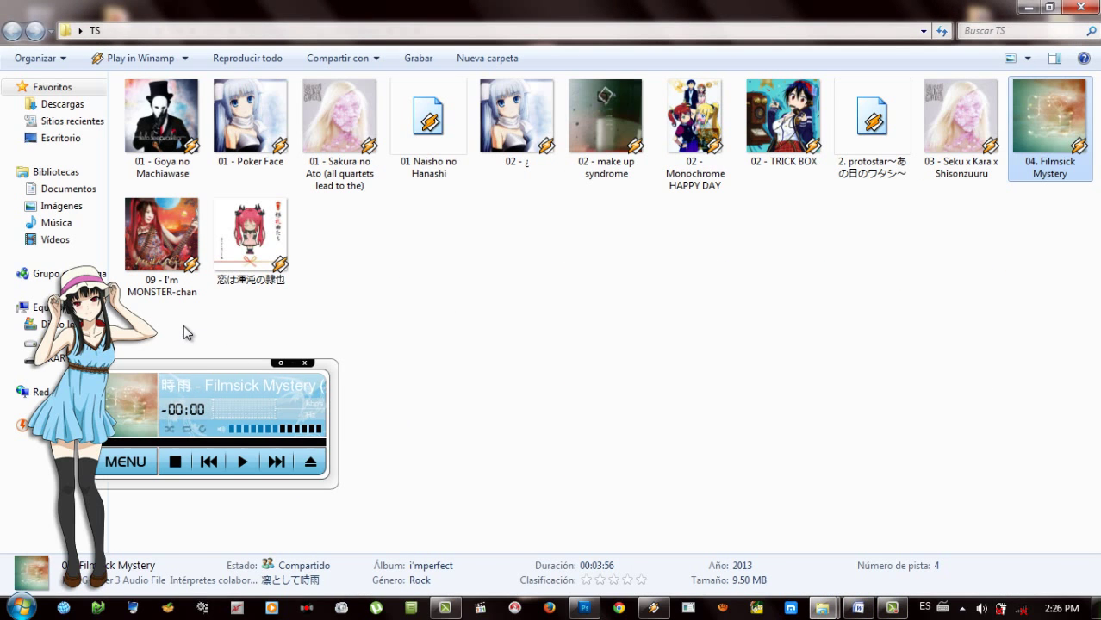
Step: Play all songs in the TS folder, close that folder, and open the page The_Phantom_King_v06_016 in Photoshop
left_click_drag(166, 324, 1025, 93)
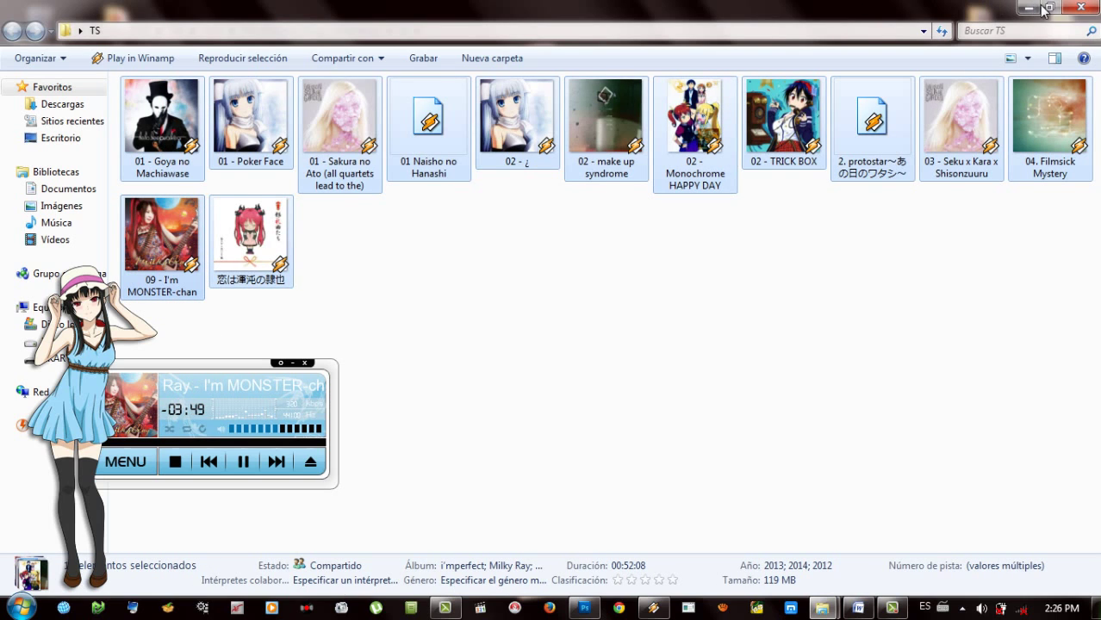
left_click(1078, 8)
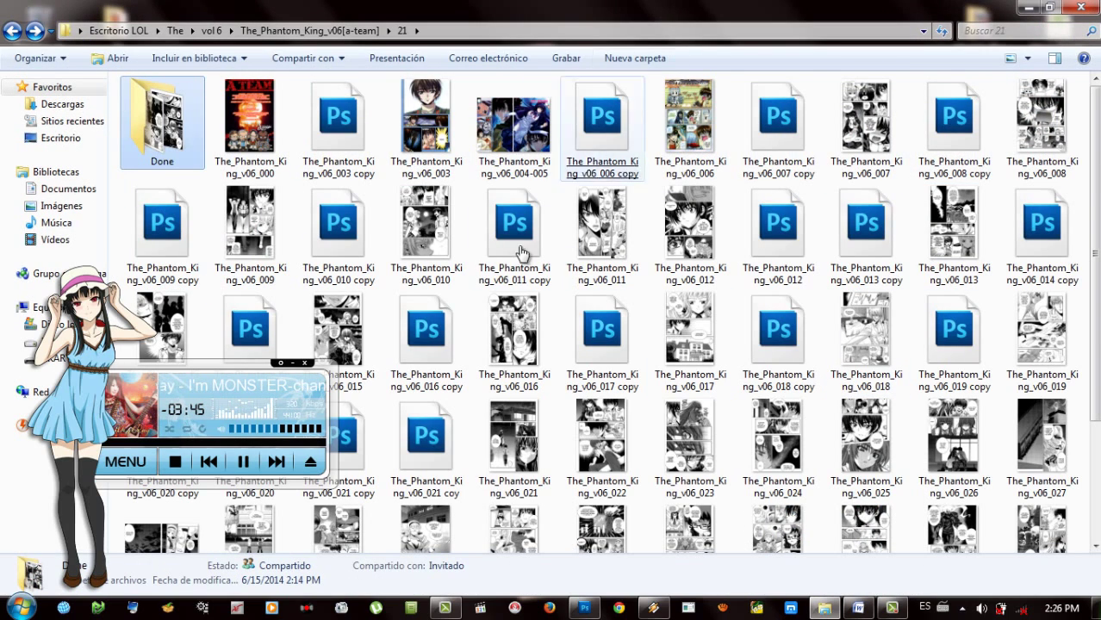
left_click_drag(512, 332, 657, 511)
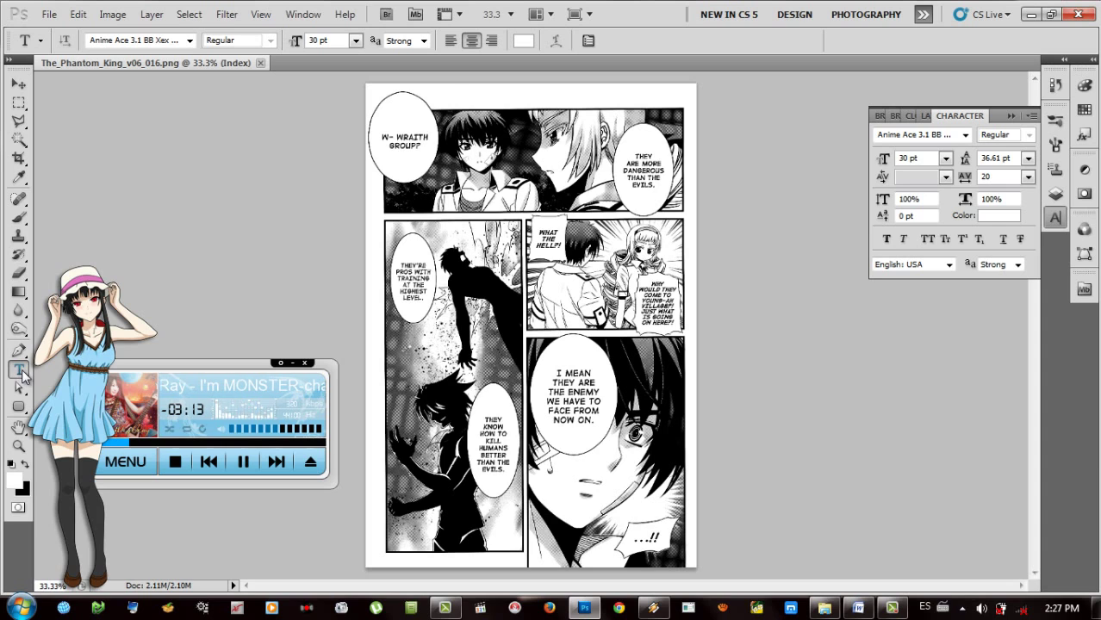
Step: Convert the page's colour mode to RGB Color, testing text placement before and after the change and cancelling both tests
left_click(402, 109)
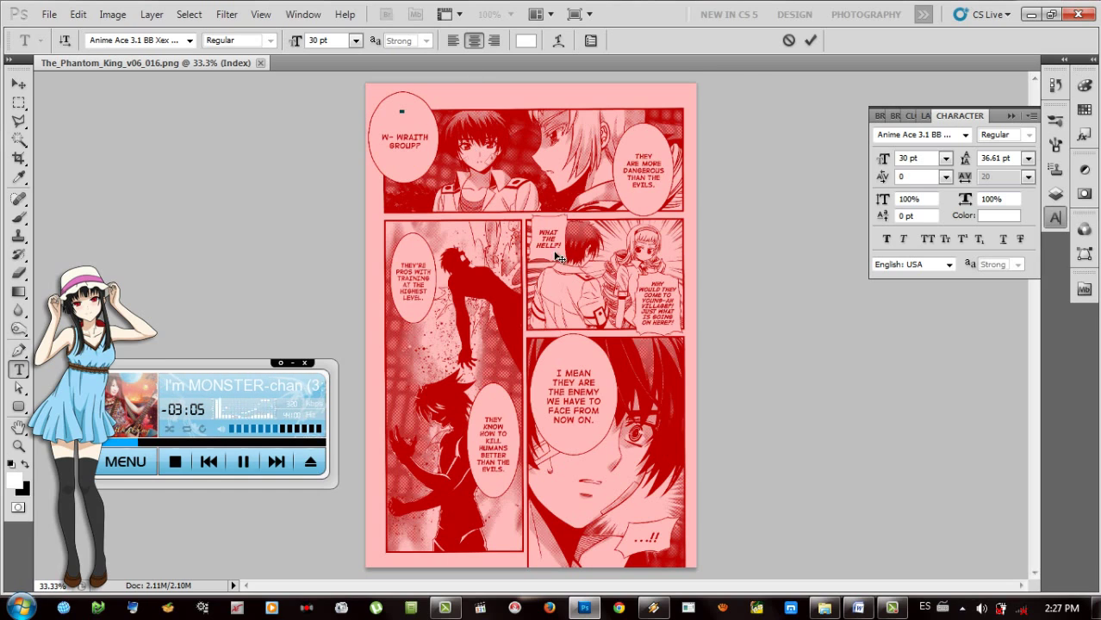
left_click(787, 44)
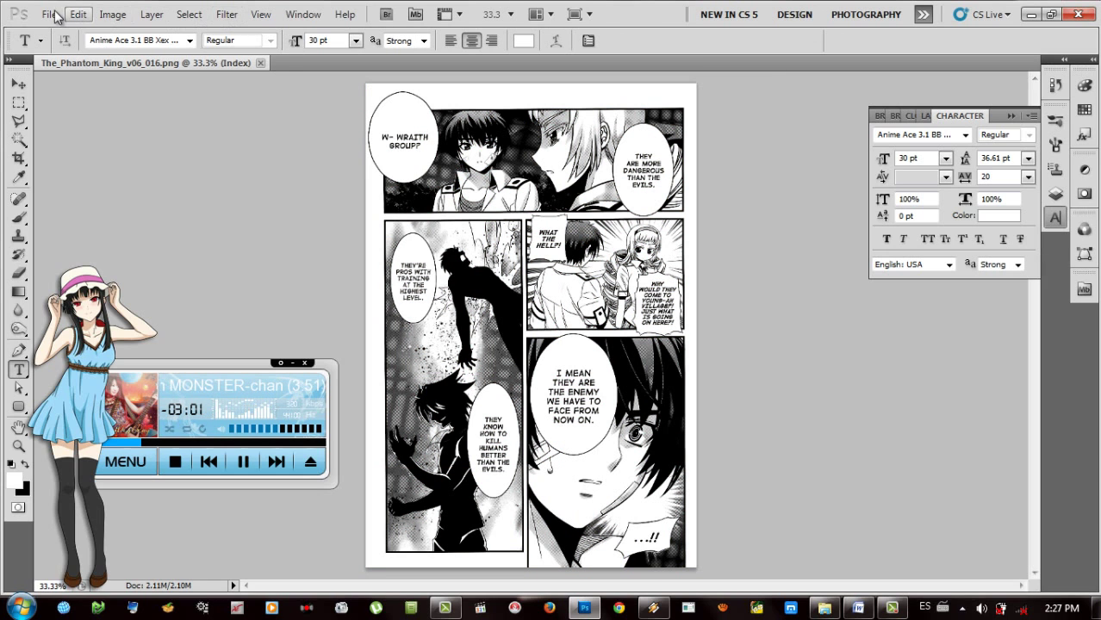
left_click(112, 15)
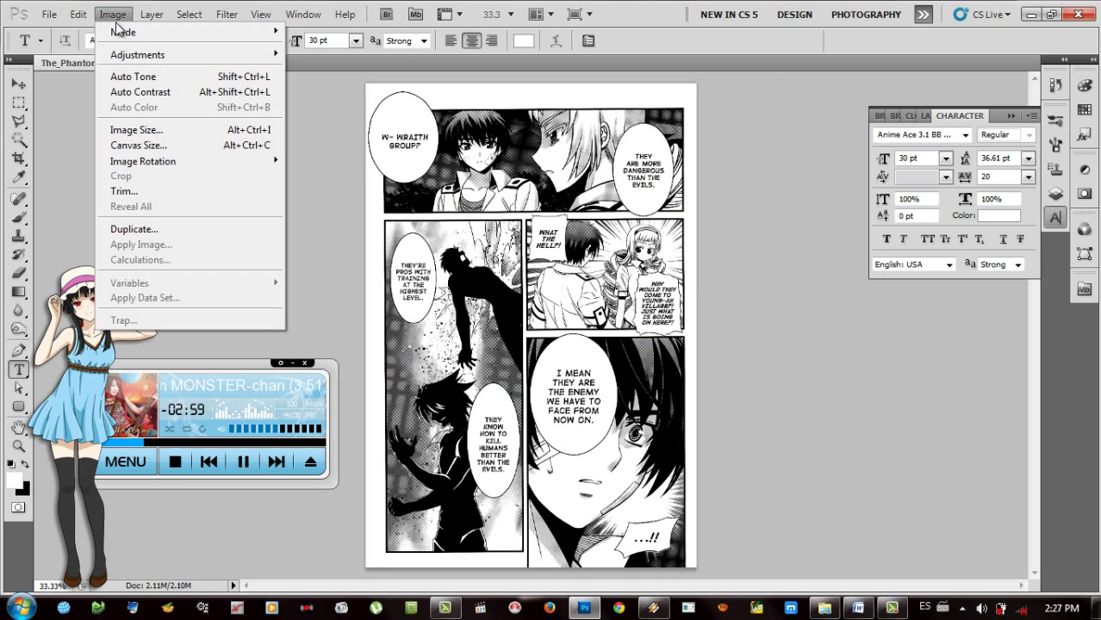
mouse_move(142, 41)
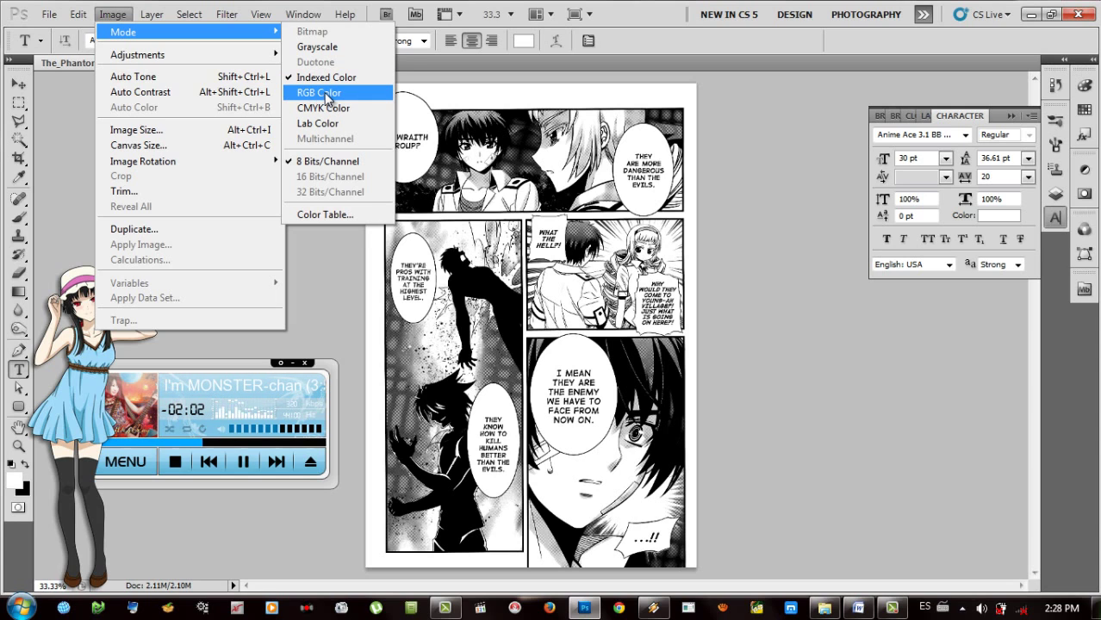
left_click(324, 92)
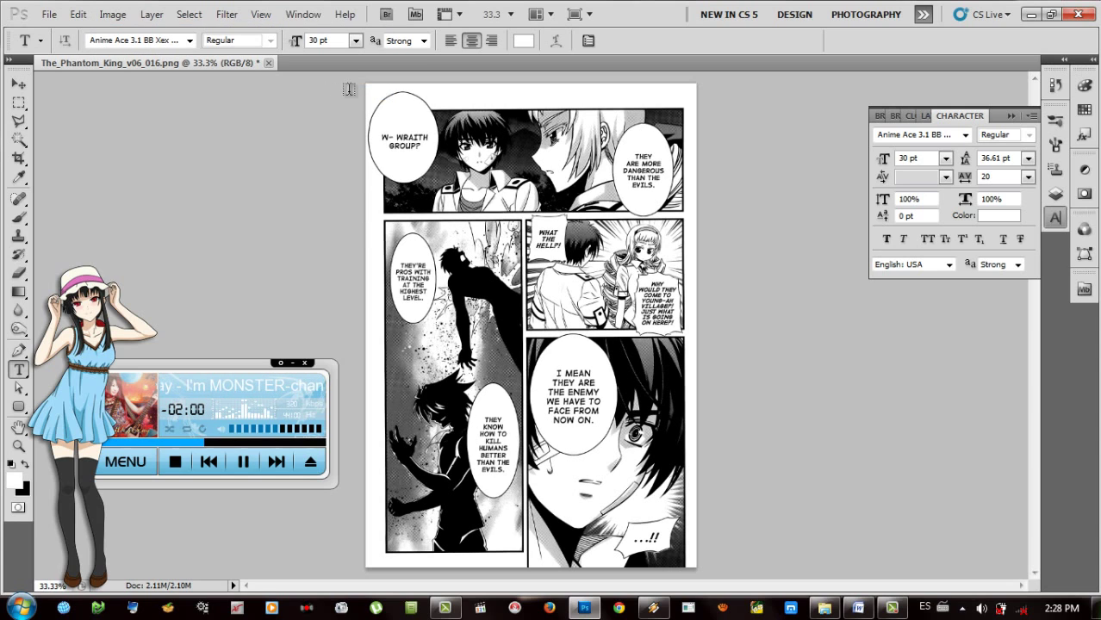
left_click(433, 102)
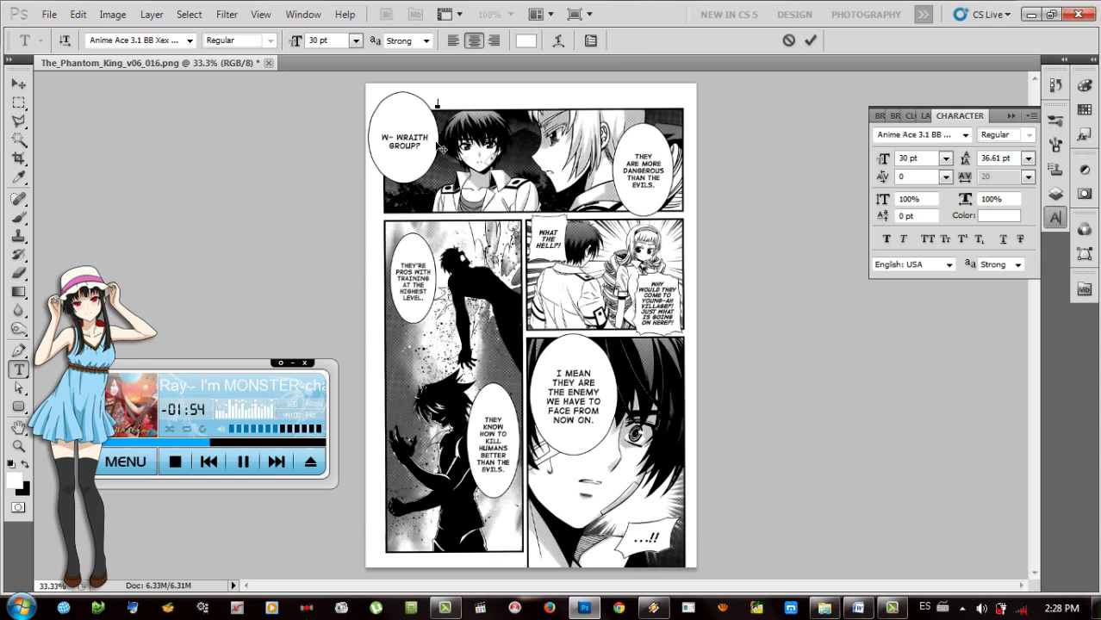
left_click(789, 41)
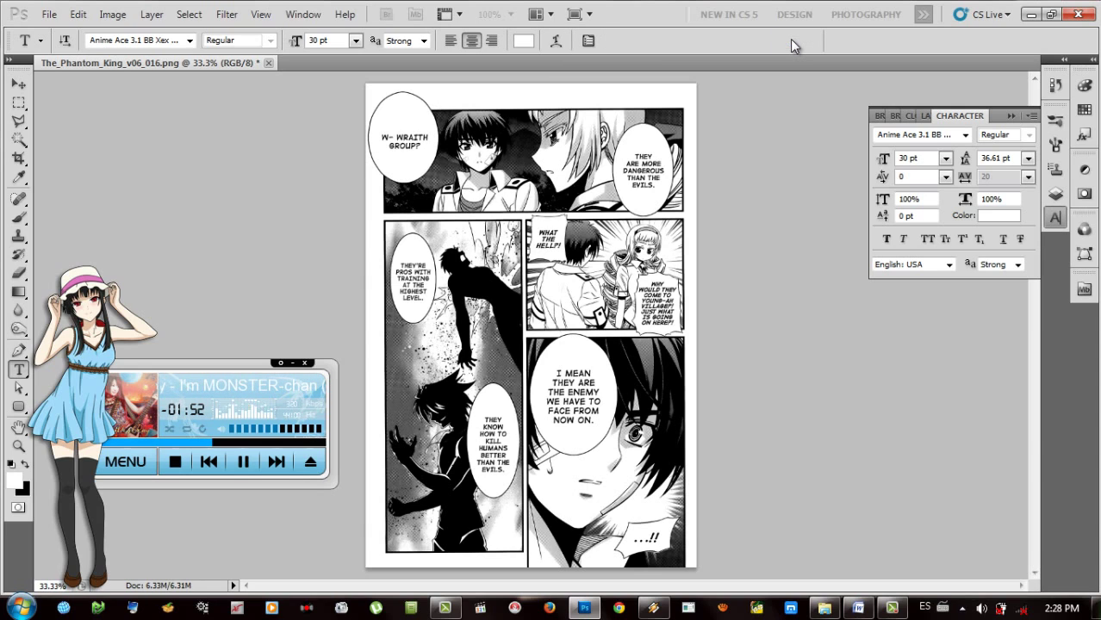
Step: Show the page's layers in place of the character settings and create a new empty layer above the Background
left_click(1011, 117)
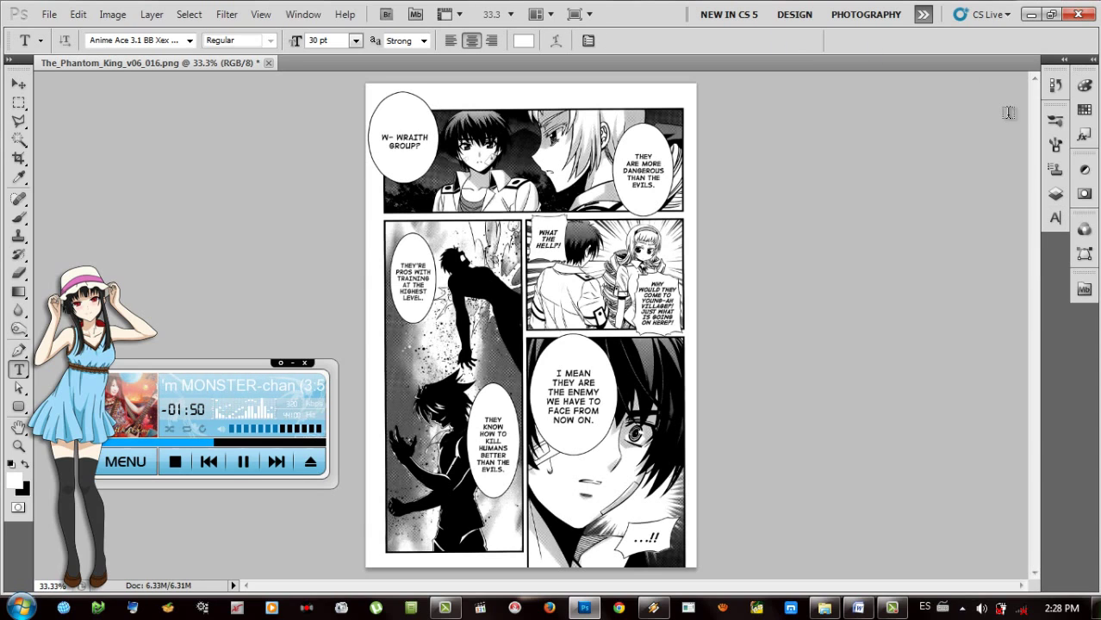
left_click(1056, 196)
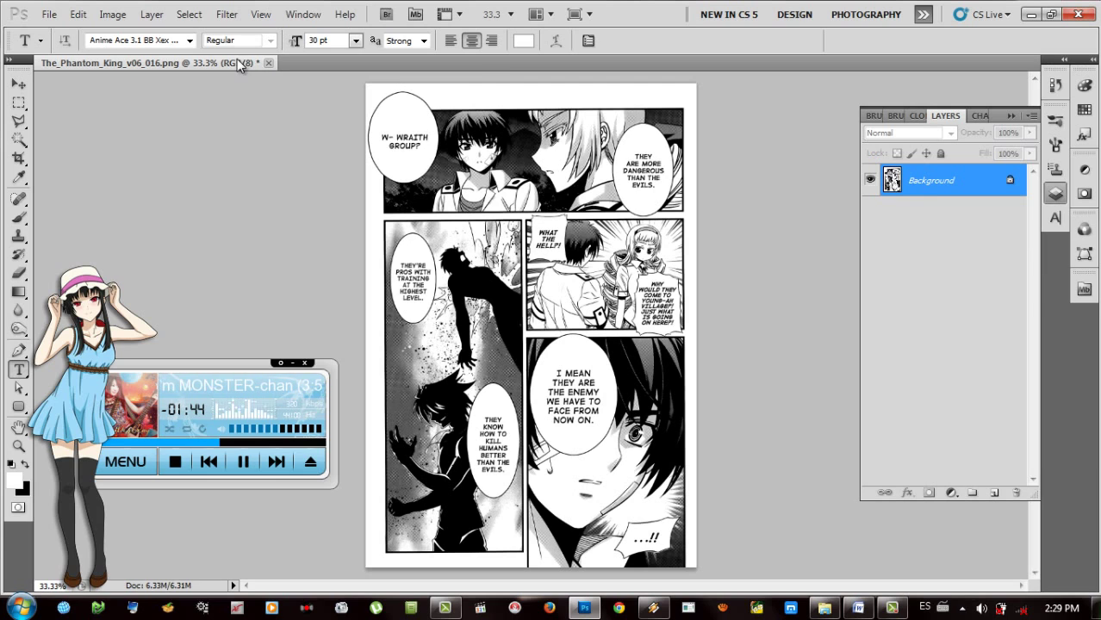
left_click(148, 14)
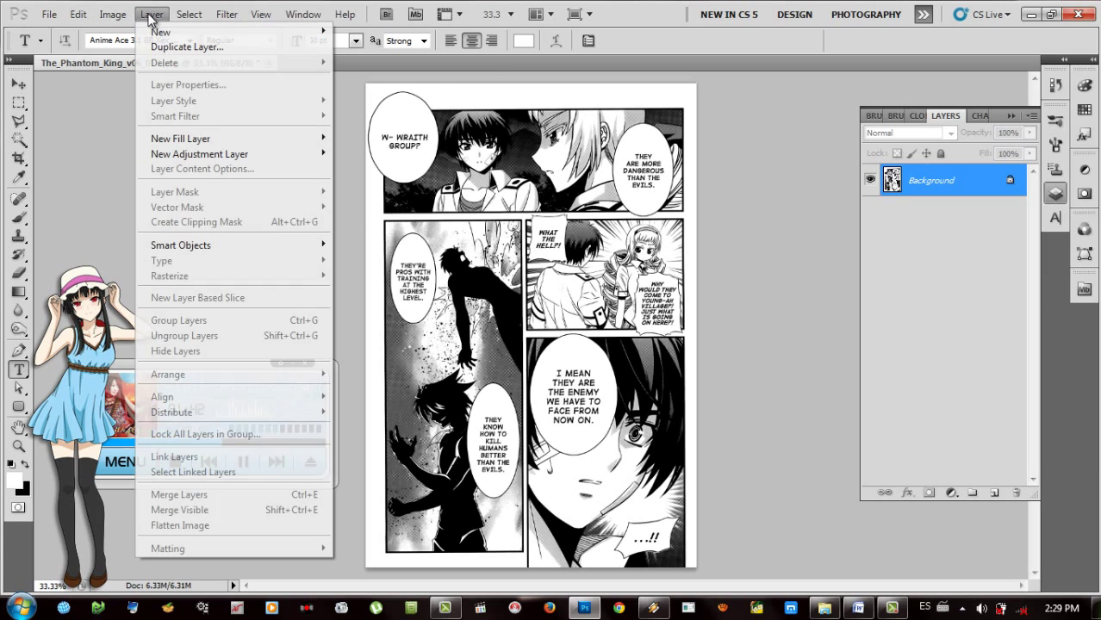
mouse_move(327, 29)
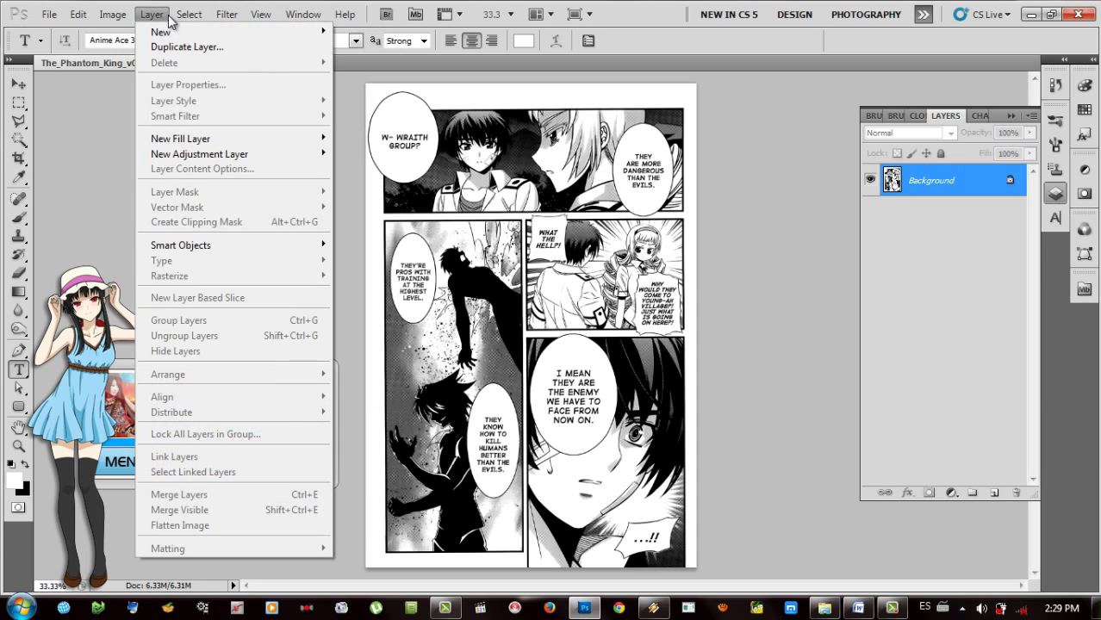
mouse_move(267, 32)
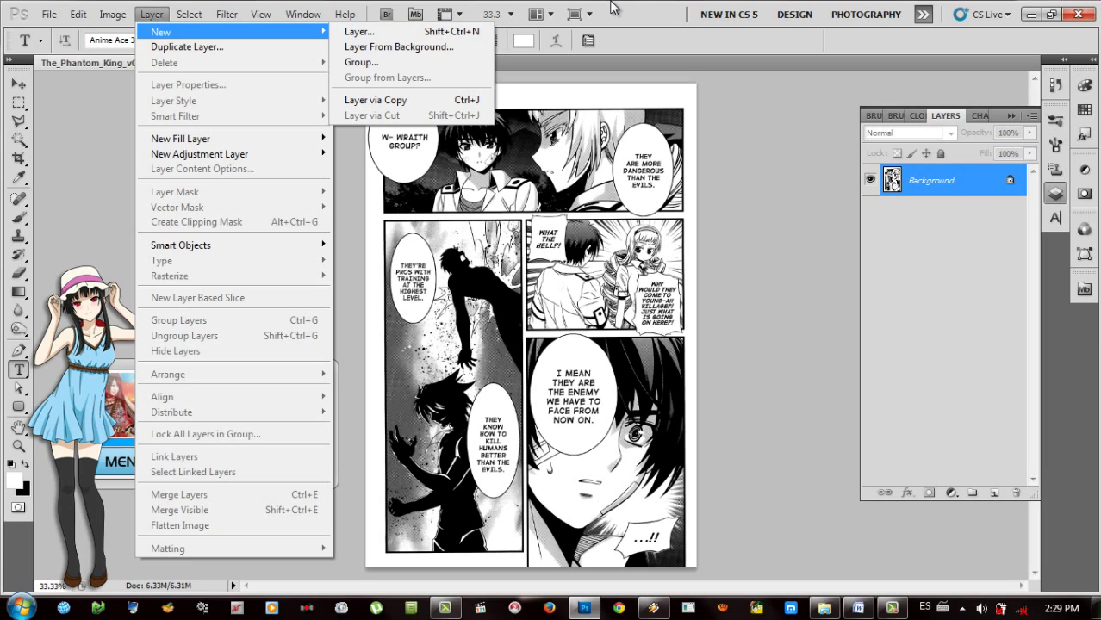
left_click(635, 22)
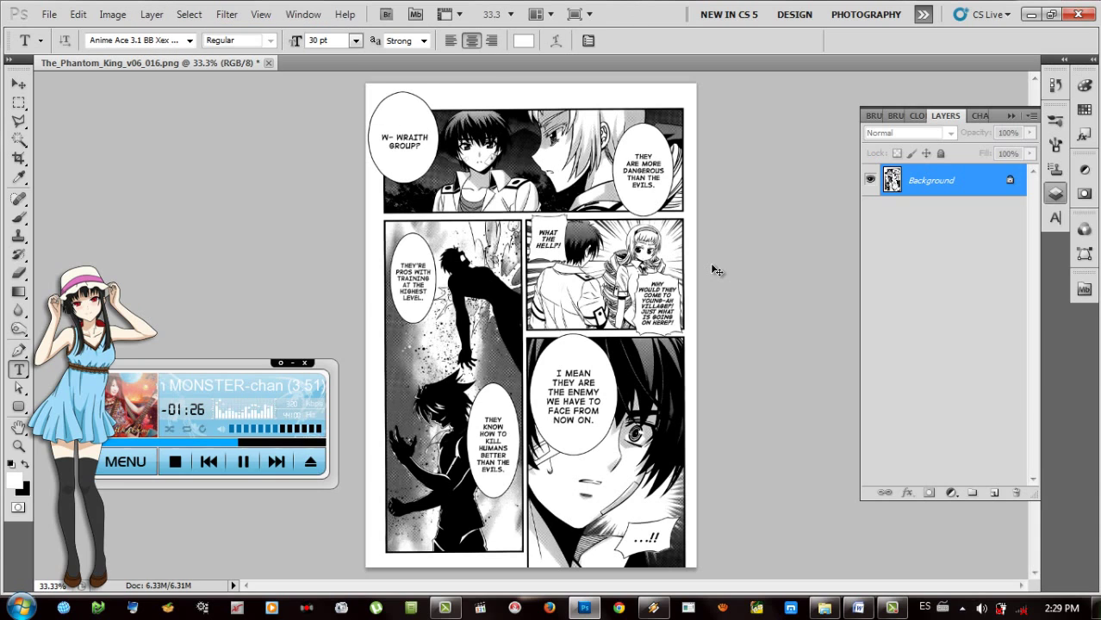
key("ctrl+shift+n")
left_click(659, 204)
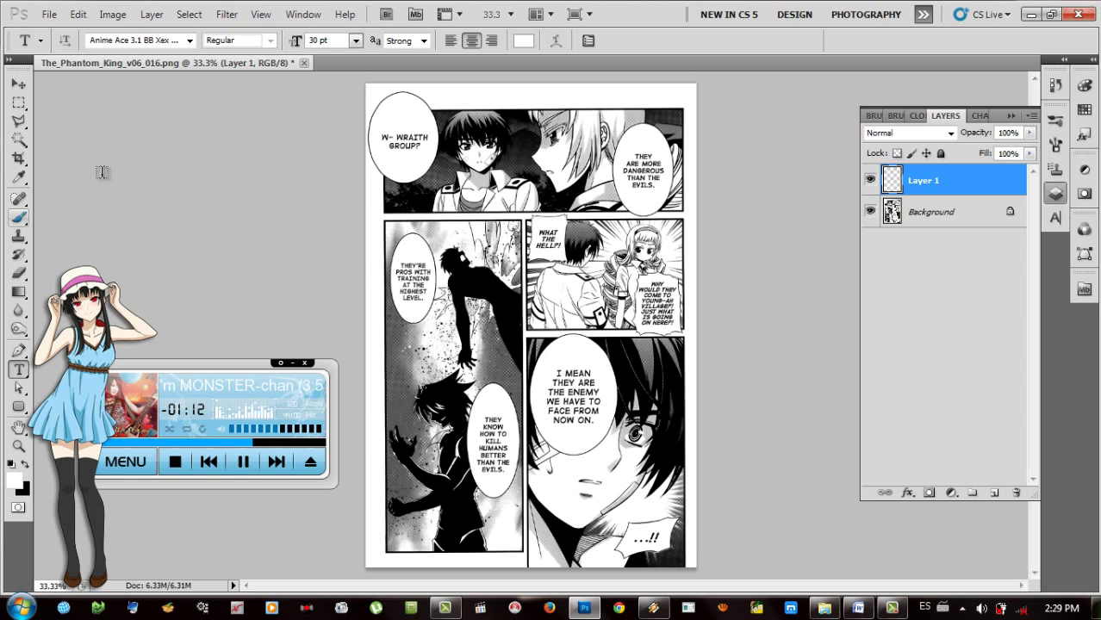
Step: Activate the Brush tool with white (ffffff) as the foreground colour
key("b")
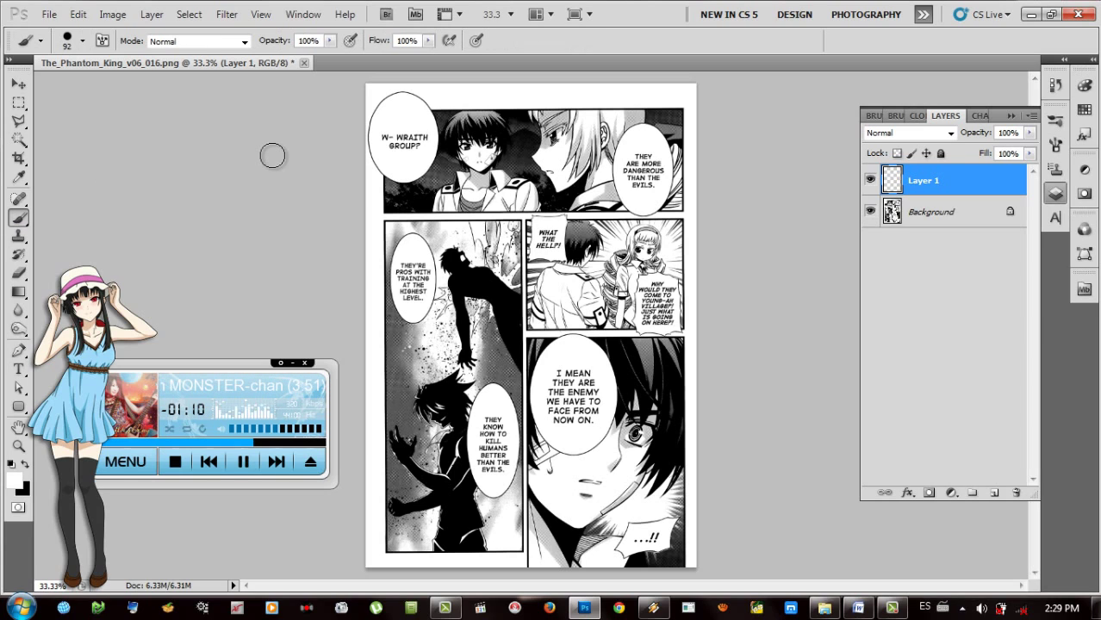
left_click(17, 479)
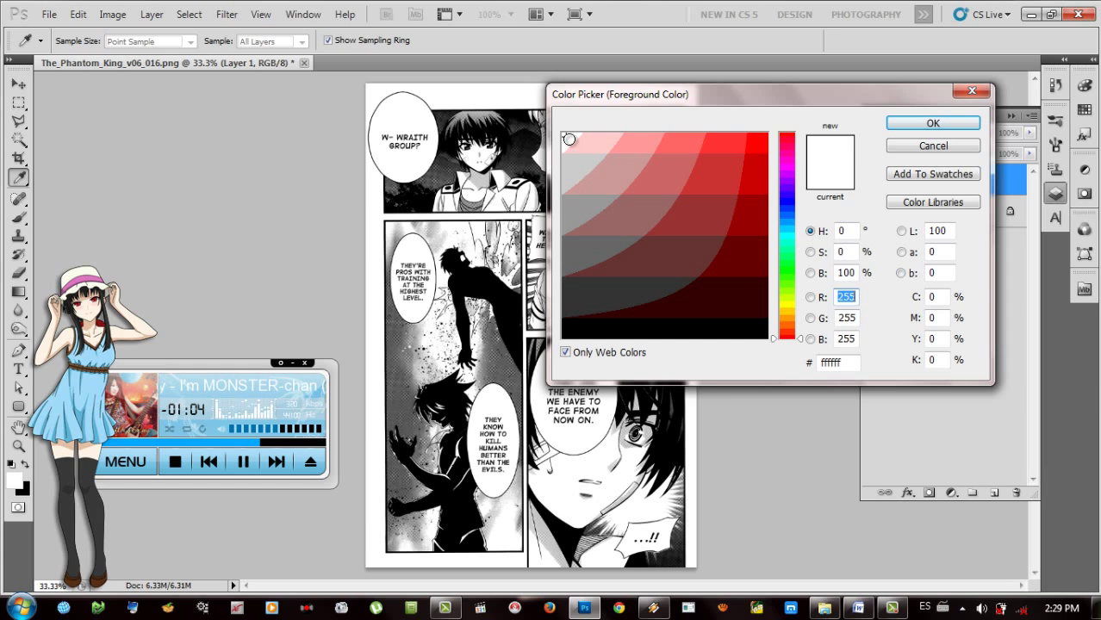
left_click(933, 123)
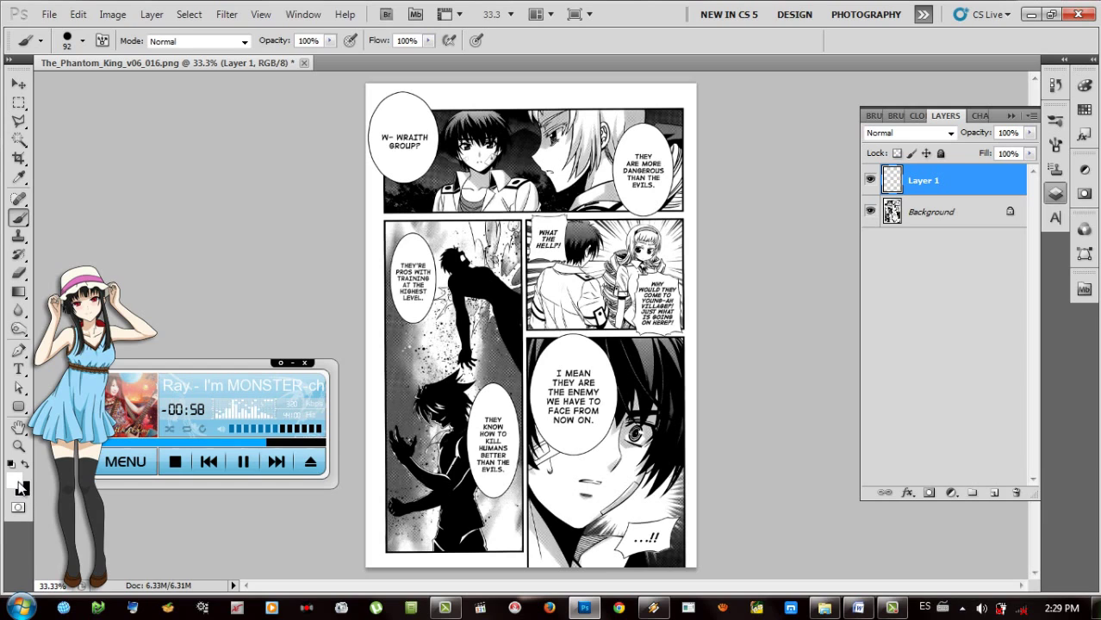
Step: Try painting over the first speech balloon in black and then in white, and undo both strokes
key("x")
key("x")
key("x")
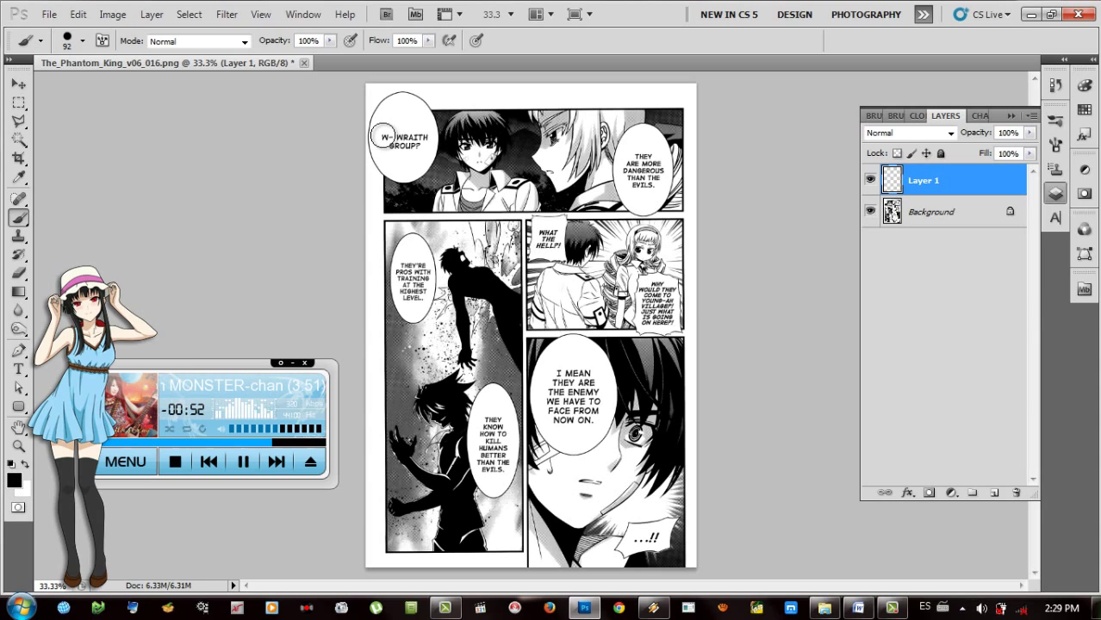
mouse_move(384, 132)
left_mouse_down()
mouse_move(407, 132)
mouse_move(411, 143)
left_mouse_up()
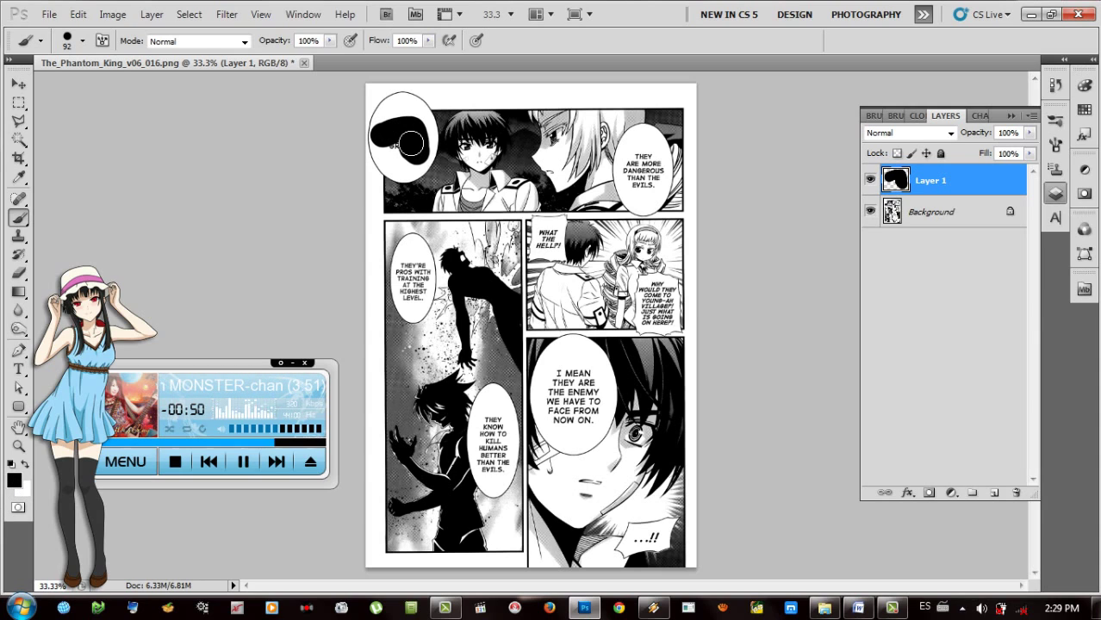
key("x")
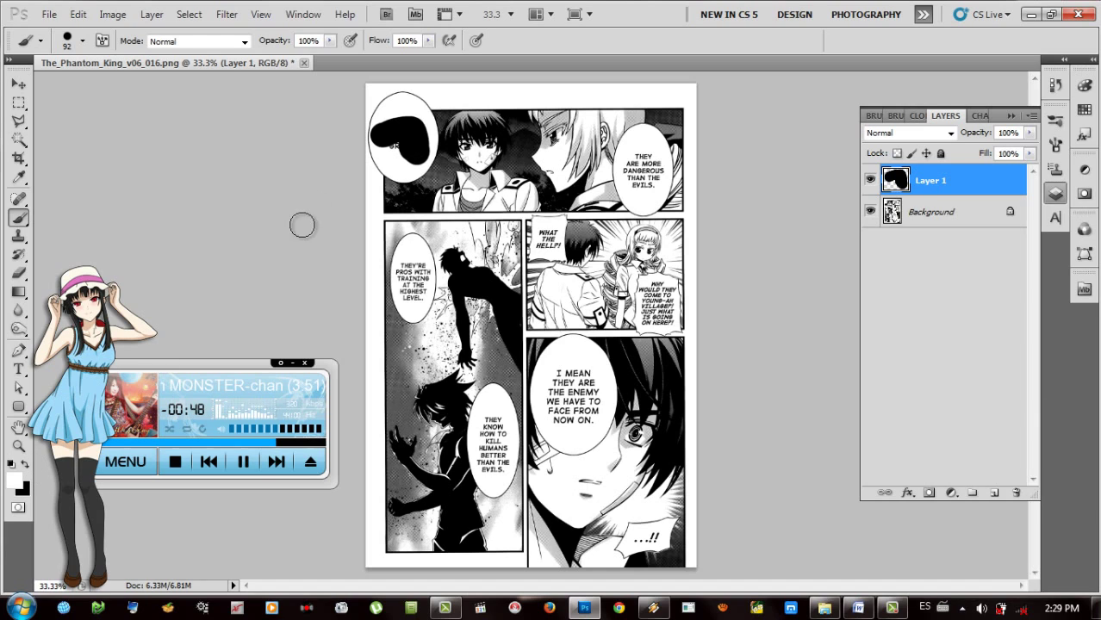
mouse_move(404, 118)
left_mouse_down()
mouse_move(420, 142)
mouse_move(428, 123)
mouse_move(429, 151)
left_mouse_up()
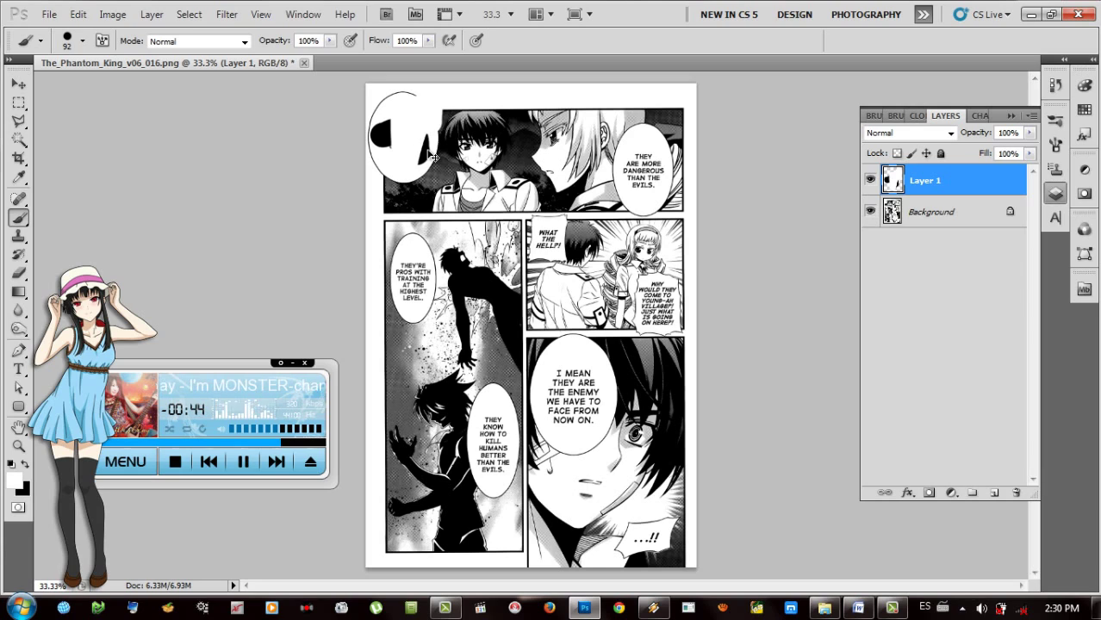
key("ctrl+z")
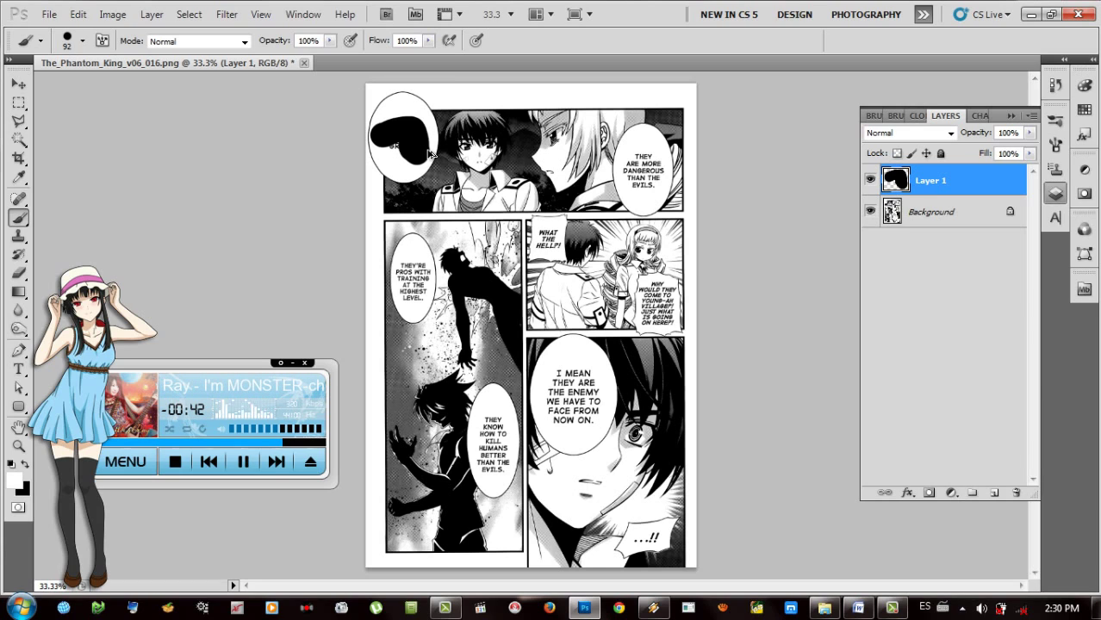
key("ctrl+alt+z")
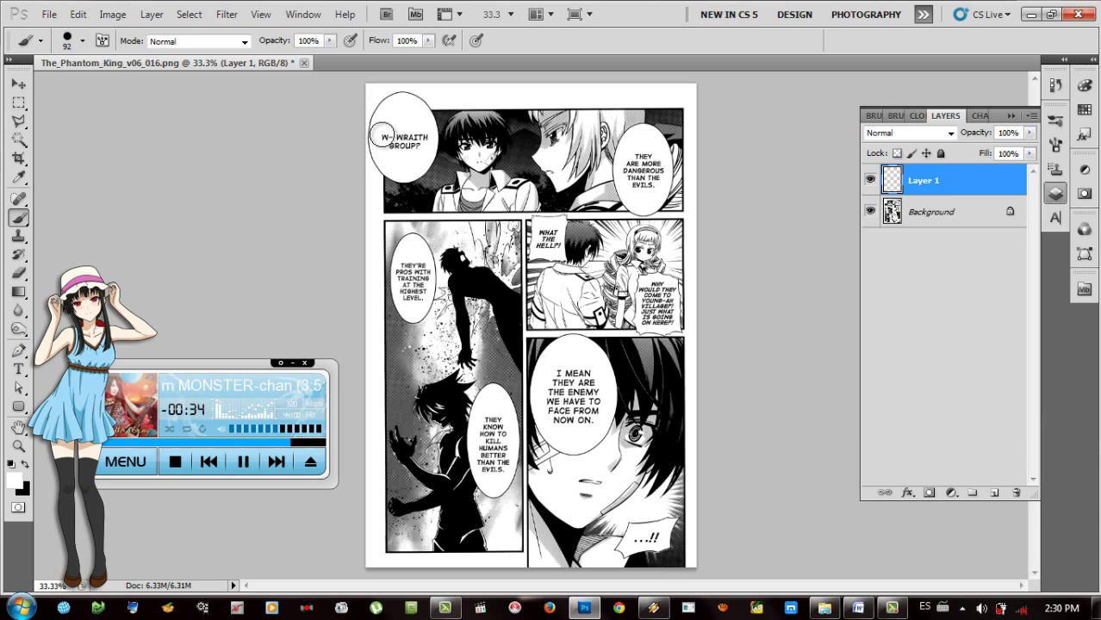
Step: Paint white over the English text in the two speech balloons of the page's top panel
mouse_move(382, 137)
left_mouse_down()
mouse_move(421, 137)
mouse_move(421, 148)
mouse_move(395, 139)
left_mouse_up()
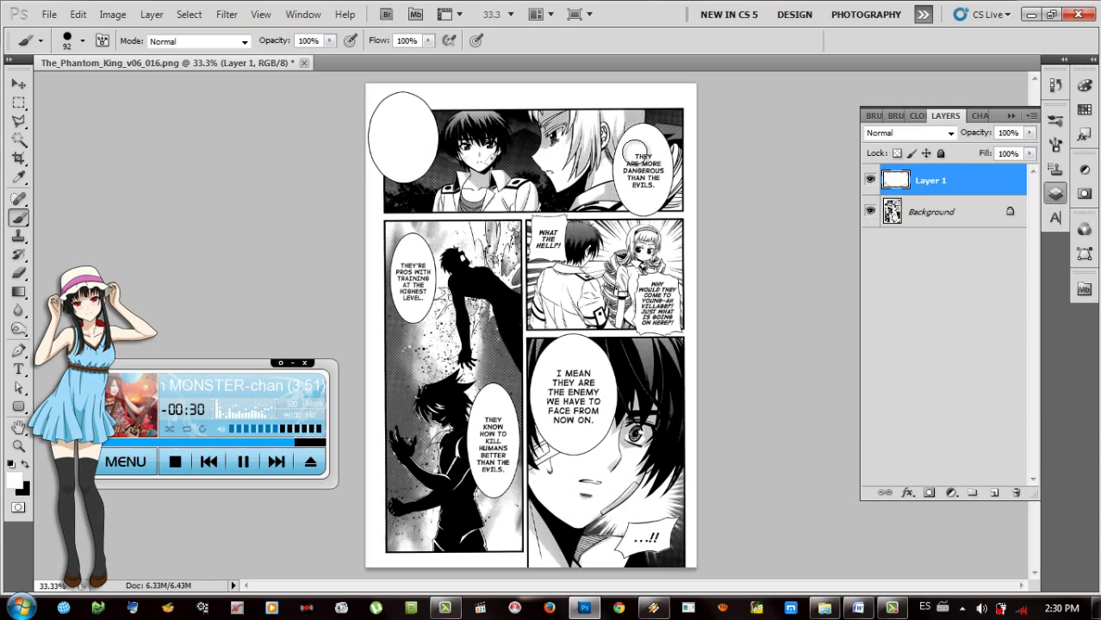
mouse_move(634, 151)
left_mouse_down()
mouse_move(657, 177)
mouse_move(636, 170)
left_mouse_up()
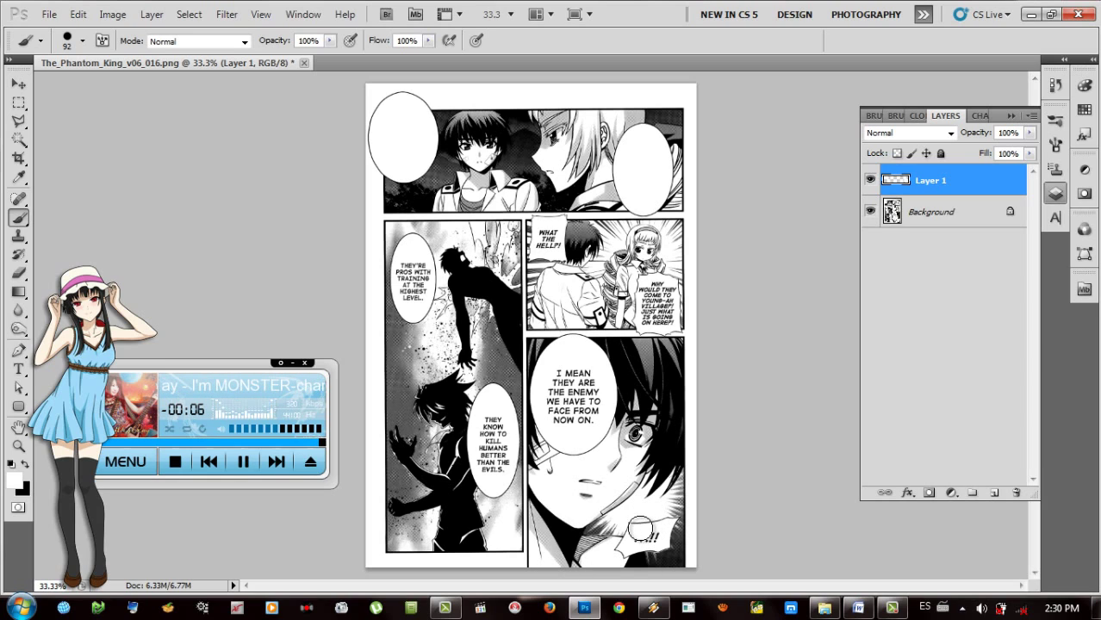
left_click_drag(589, 432, 586, 415)
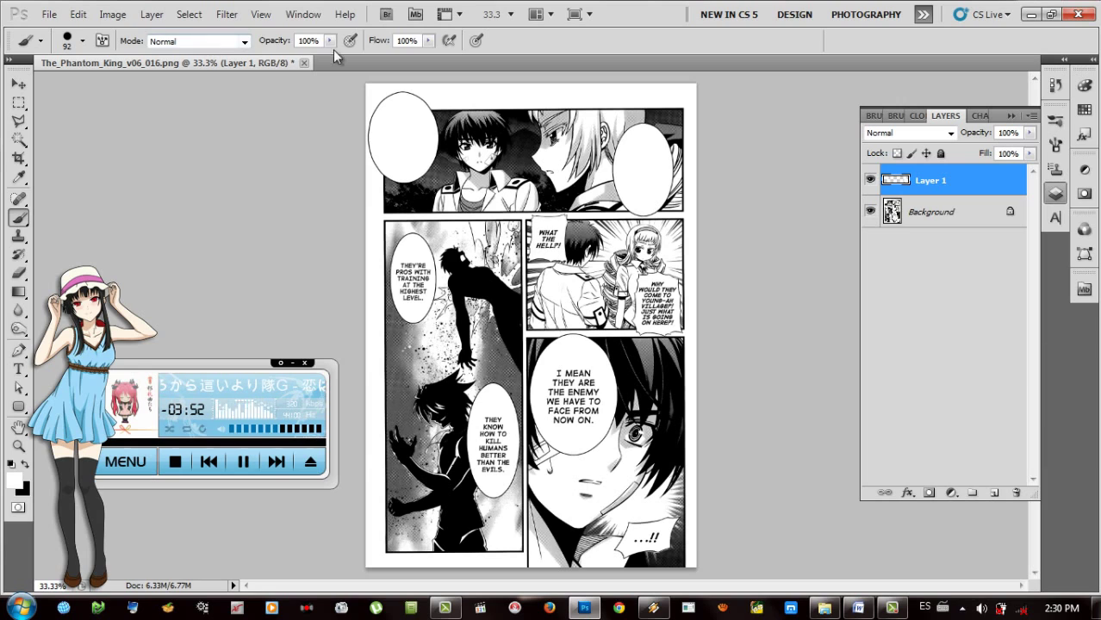
Step: Try several smaller and larger brush sizes and set the brush to 77 px
left_click(84, 43)
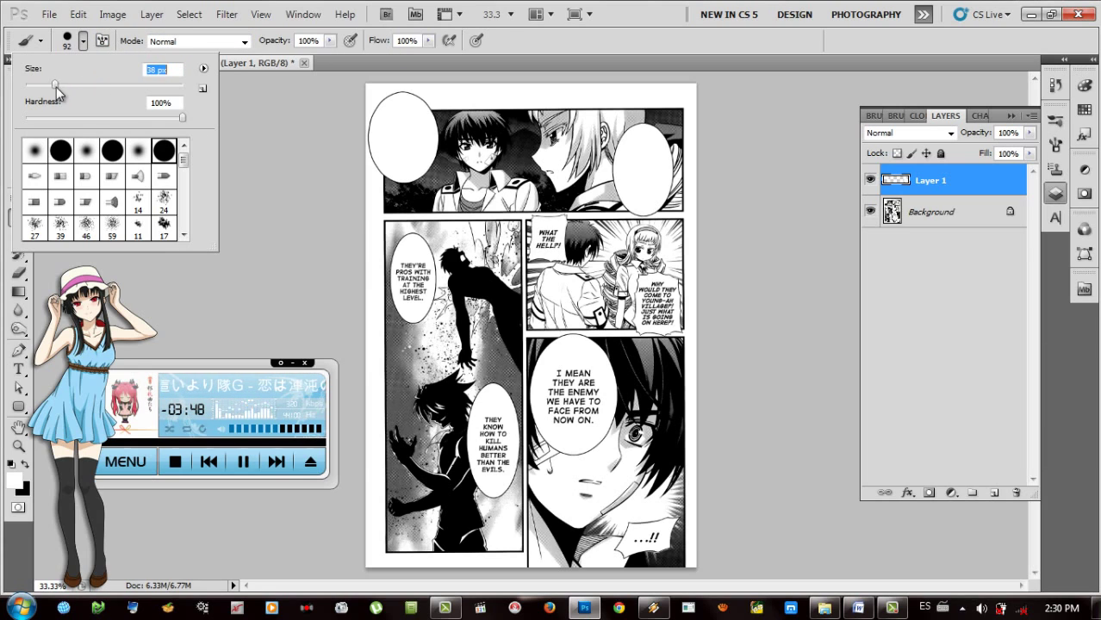
mouse_move(56, 87)
left_mouse_down()
mouse_move(142, 84)
mouse_move(85, 90)
left_mouse_up()
right_click(480, 158)
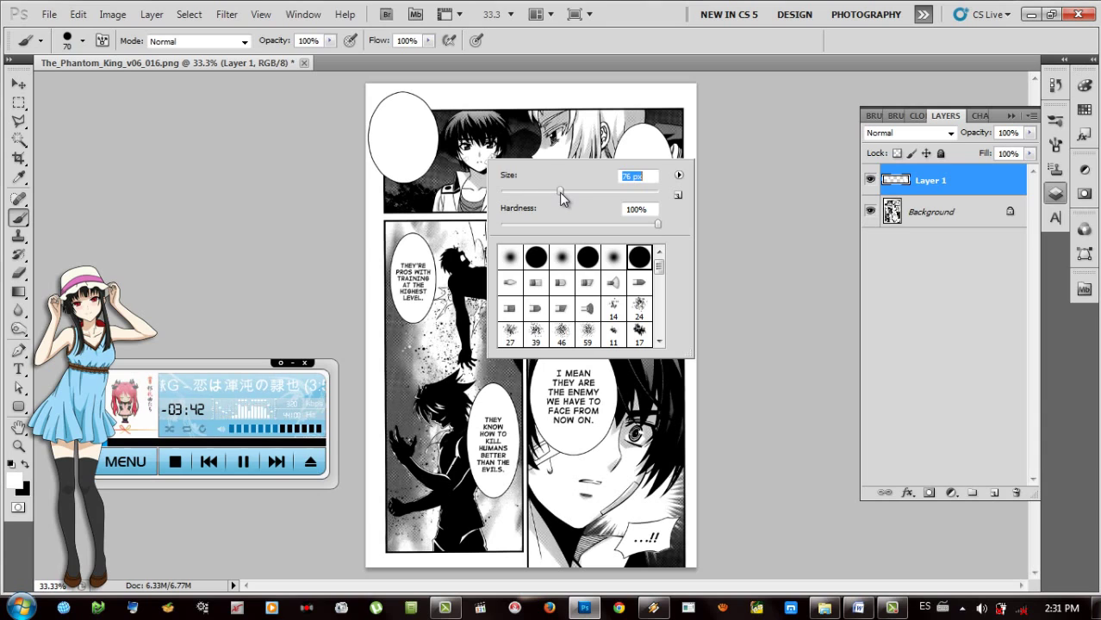
left_click_drag(560, 192, 561, 192)
key("Up")
key("Up")
key("Up")
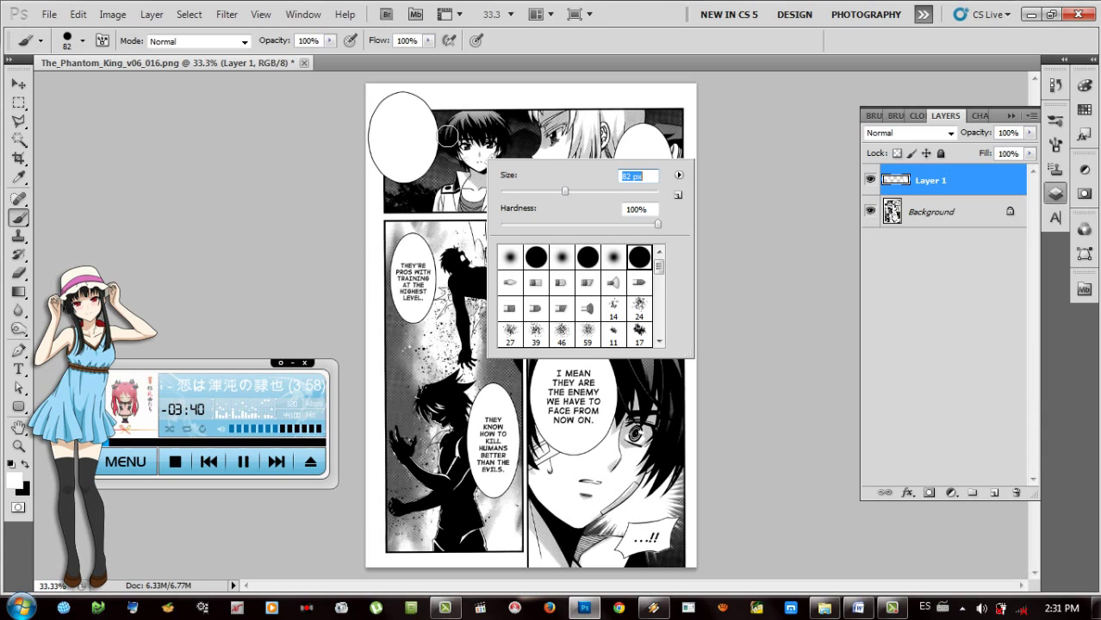
key("Down")
key("Down")
key("Down")
key("Down")
key("Down")
key("Down")
key("Down")
key("Down")
key("Down")
key("Down")
key("Down")
key("Down")
key("Down")
key("Down")
key("Down")
key("Down")
key("Down")
key("Down")
key("Down")
key("Down")
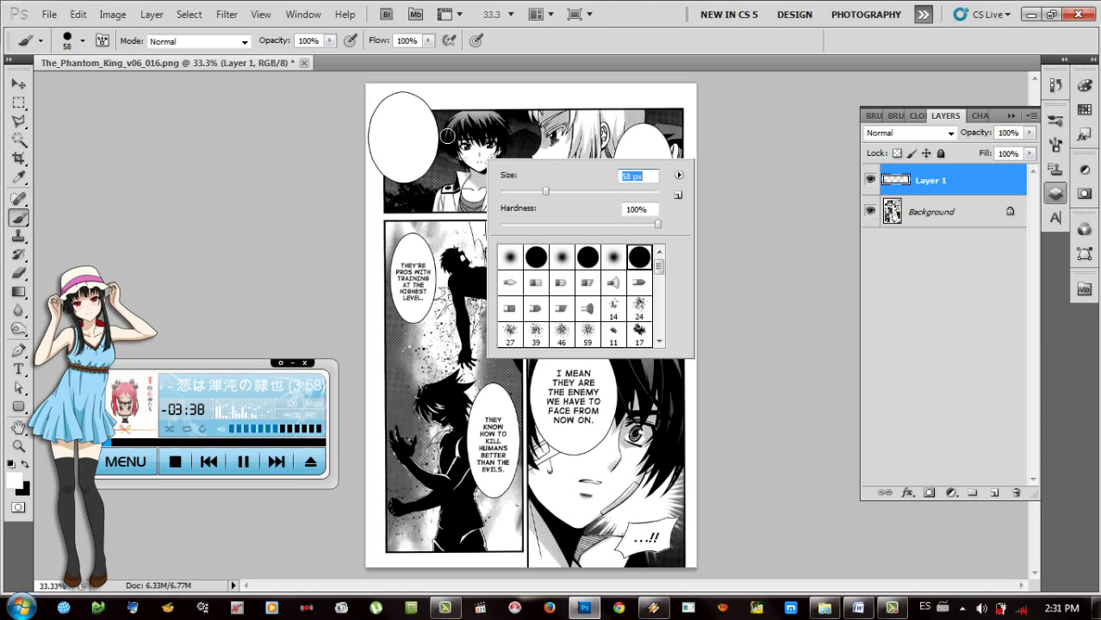
key("Up")
key("Up")
key("Up")
key("Up")
key("Up")
key("Up")
key("Up")
key("Up")
key("Up")
key("Up")
key("Up")
key("Up")
key("Up")
key("Return")
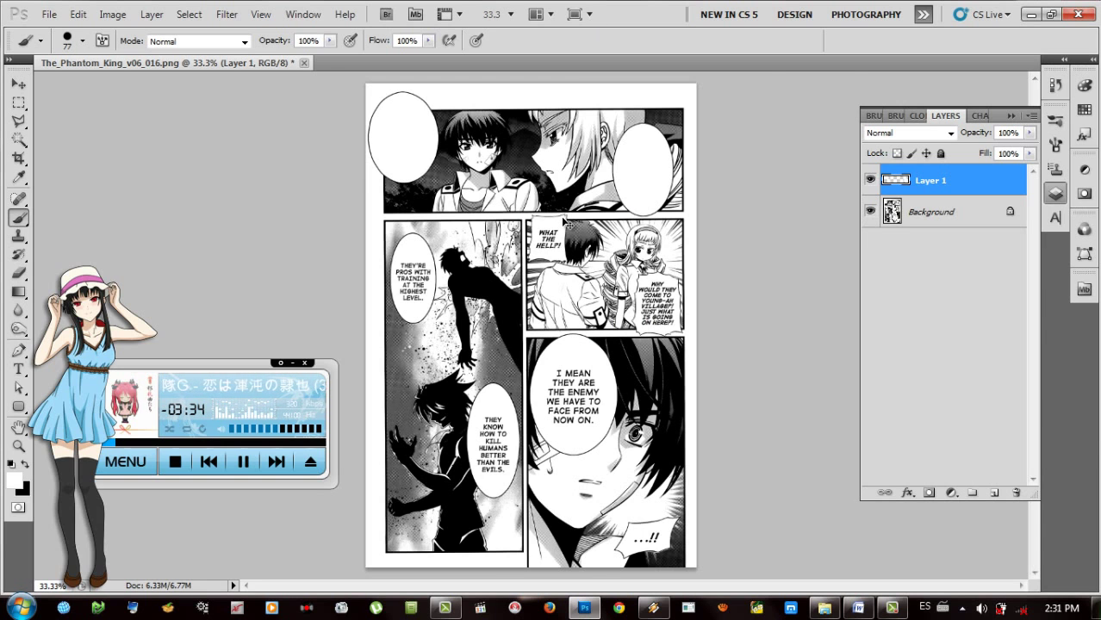
Step: Set the brush to 33 px and paint white over the "WHAT THE HELL?!" balloon text in the middle panel
key("ctrl+plus")
key("ctrl+plus")
key("ctrl+plus")
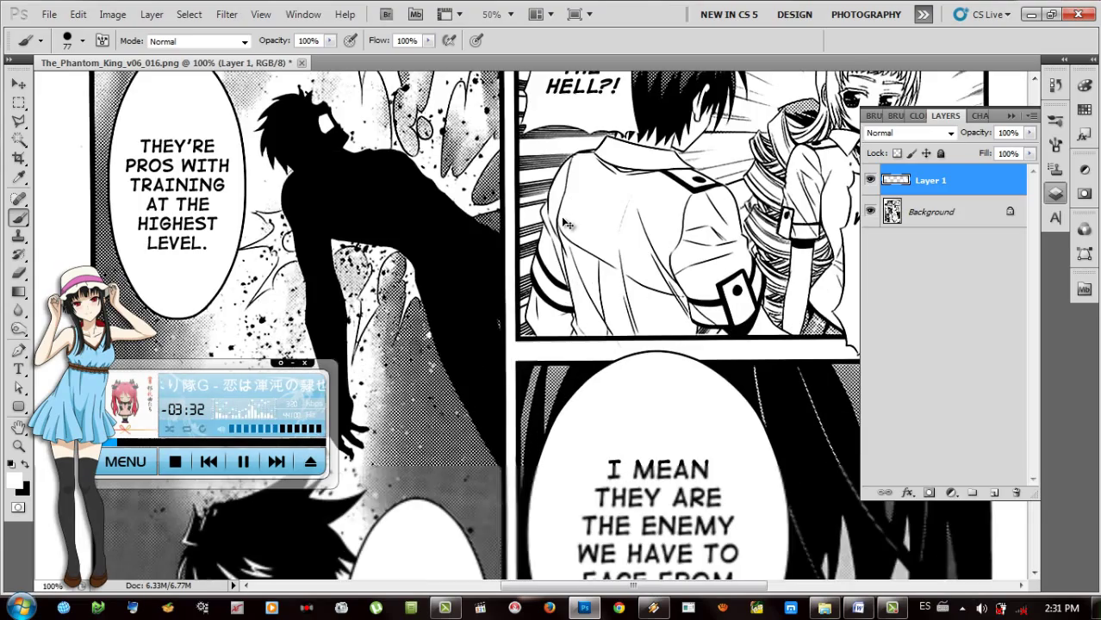
key("ctrl+minus")
key("ctrl+minus")
key("ctrl+minus")
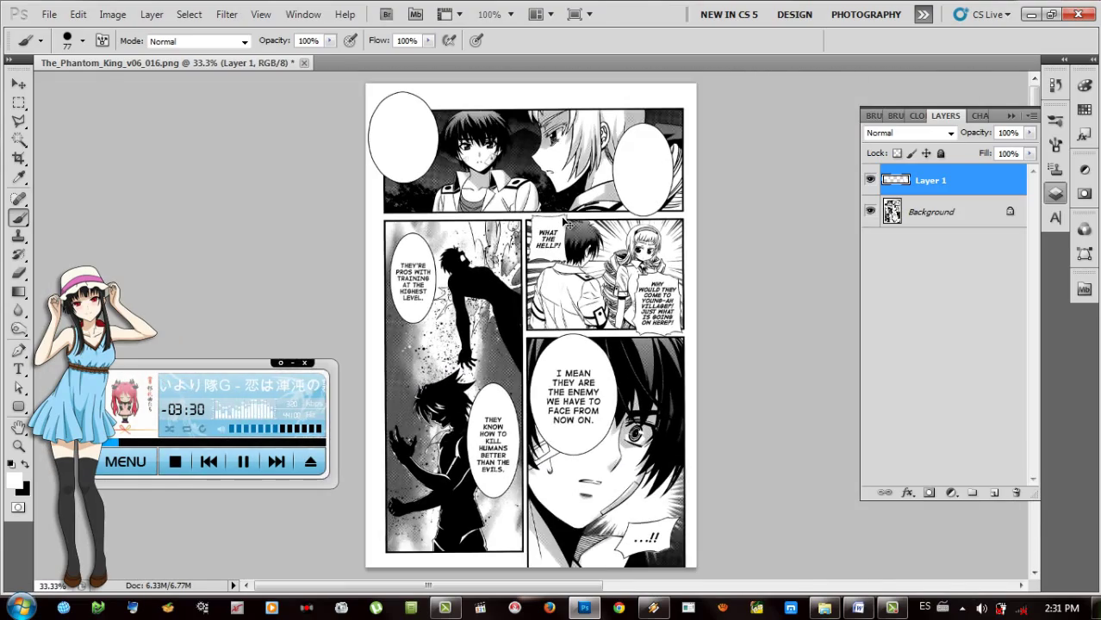
key("ctrl+plus")
key("ctrl+plus")
key("ctrl+plus")
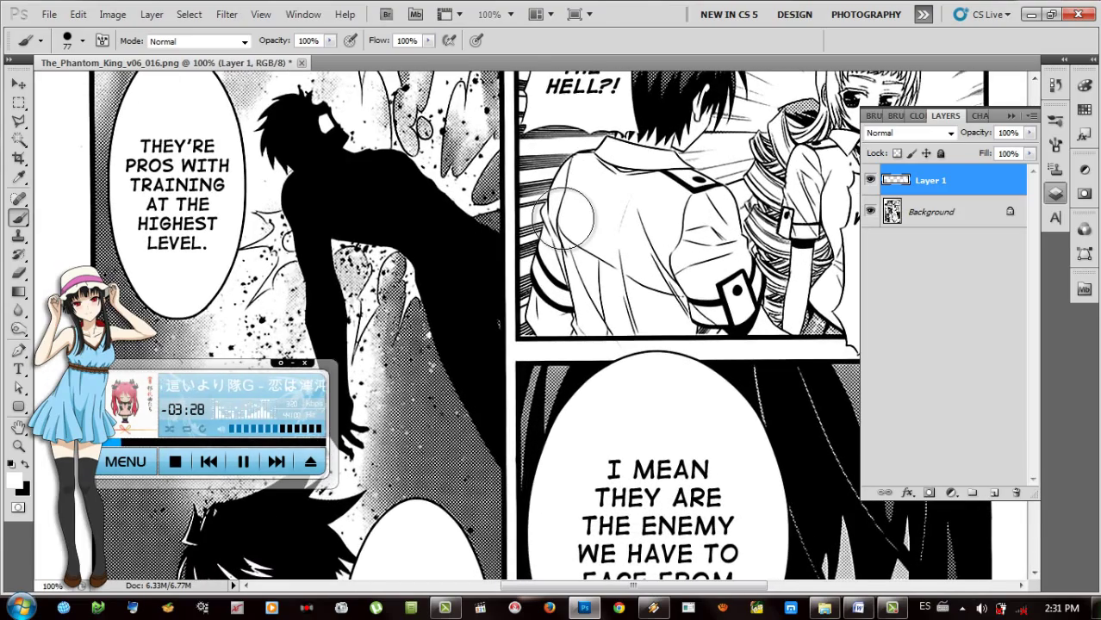
scroll(565, 218, "up", 5)
right_click(565, 218)
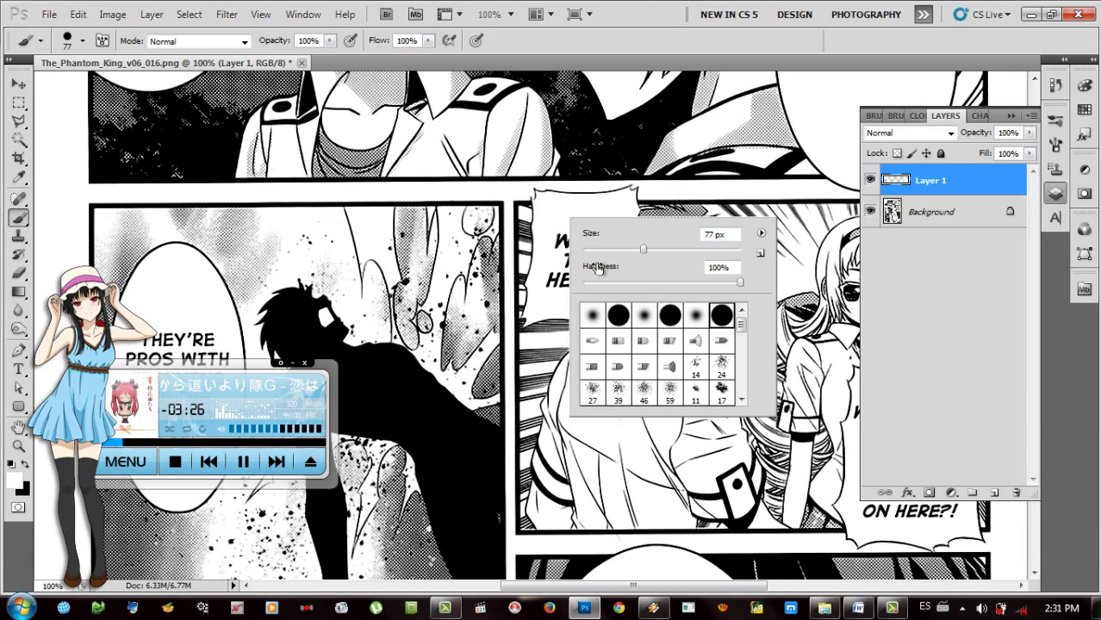
mouse_move(615, 249)
left_mouse_down()
mouse_move(568, 234)
mouse_move(608, 253)
mouse_move(603, 231)
mouse_move(619, 288)
mouse_move(602, 287)
mouse_move(581, 232)
mouse_move(594, 276)
mouse_move(558, 243)
mouse_move(557, 283)
left_mouse_up()
left_click(556, 234)
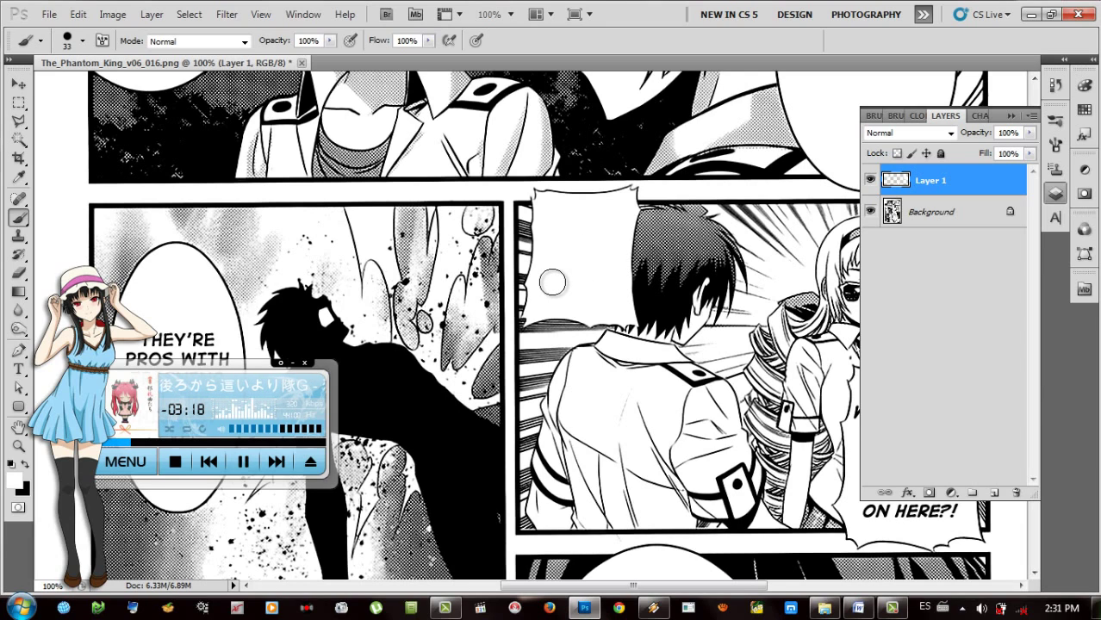
Step: Look over the balloons in the middle and lower panels that still contain English text
scroll(553, 282, "down", 3)
scroll(552, 282, "right", 8)
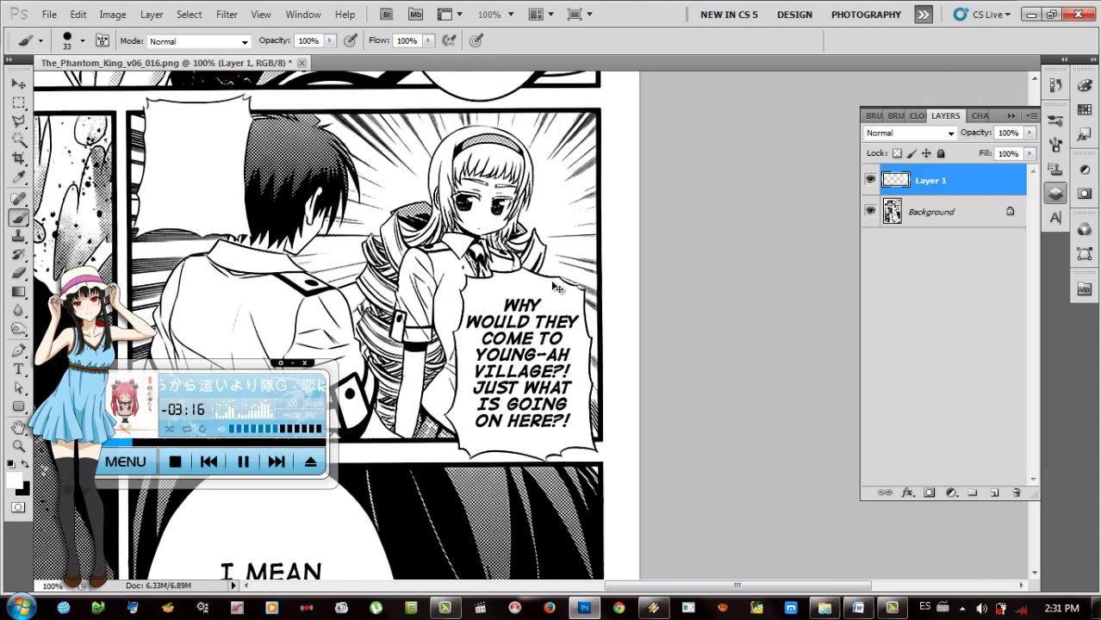
scroll(552, 281, "down", 6)
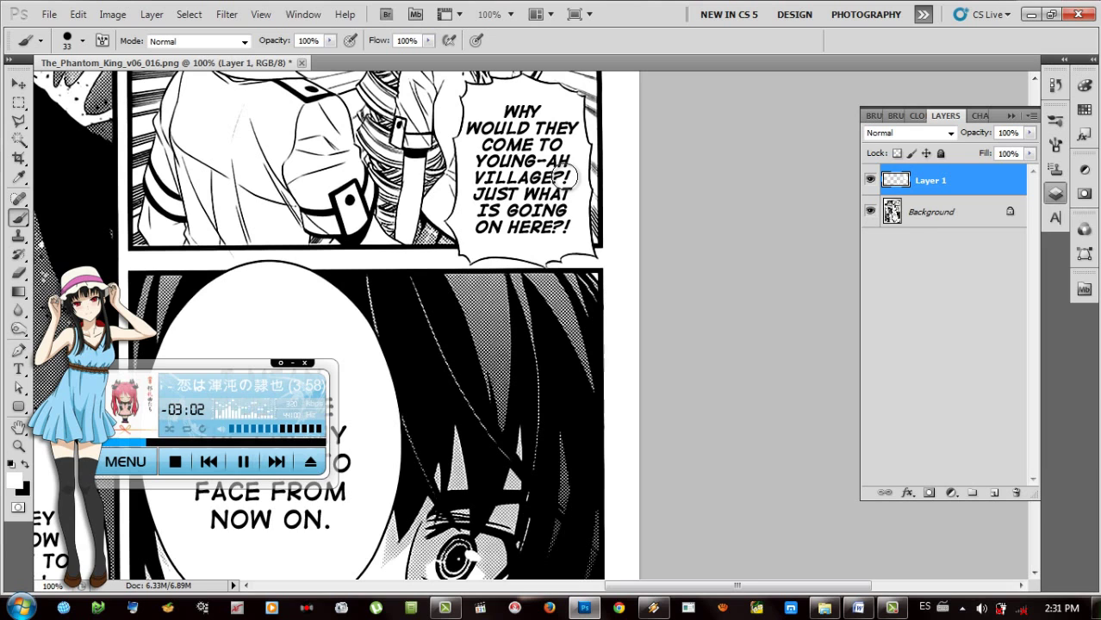
scroll(565, 177, "down", 6)
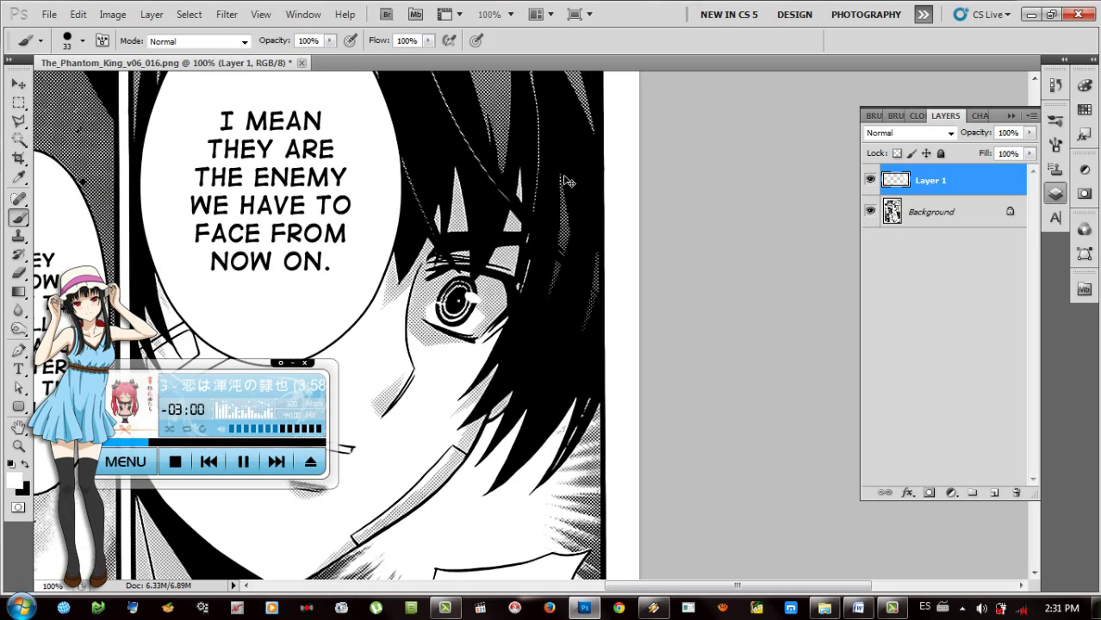
scroll(564, 176, "left", 5)
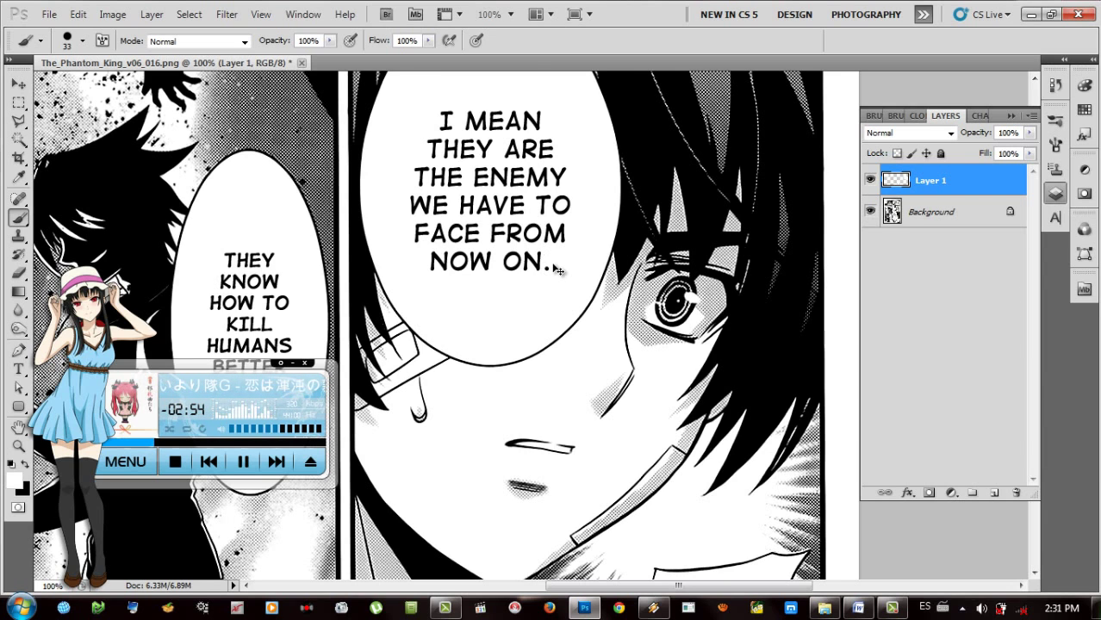
key("ctrl+minus")
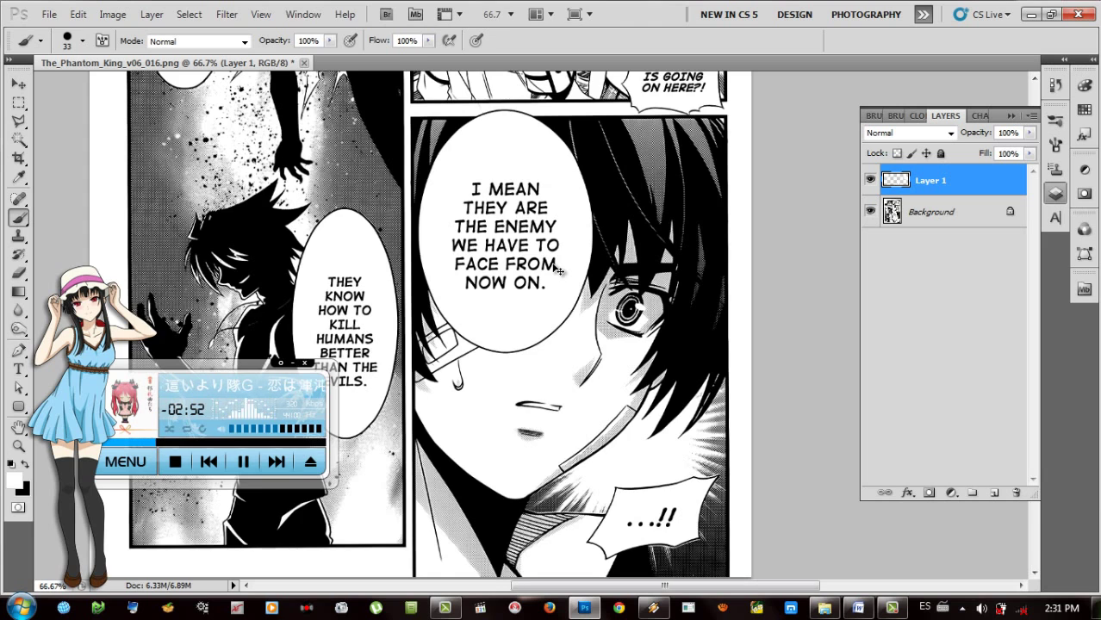
key("ctrl+minus")
key("ctrl+minus")
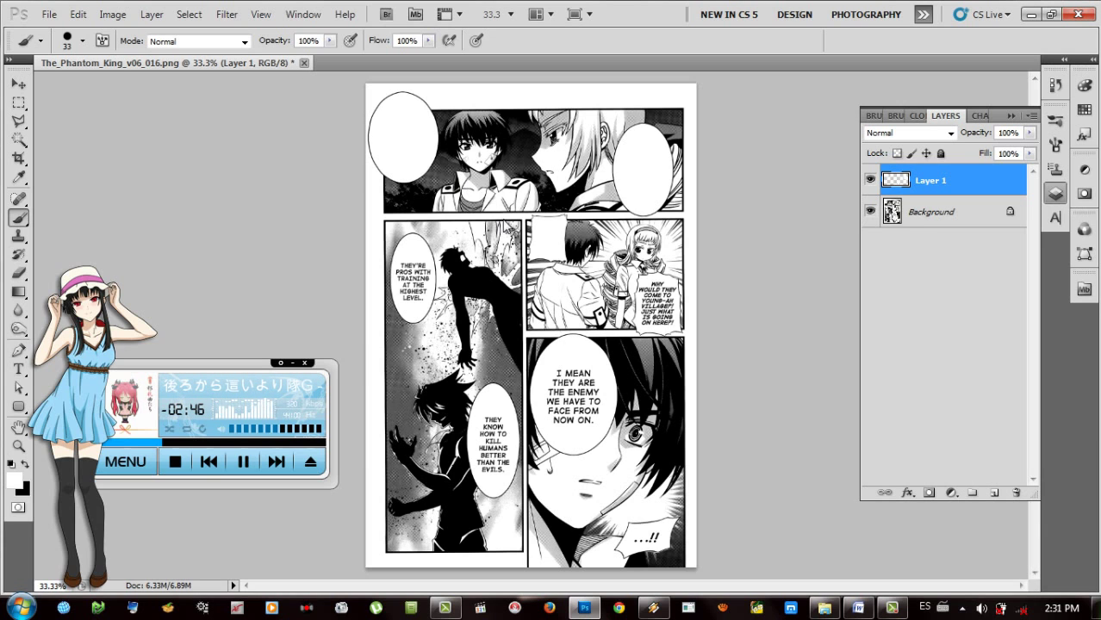
Step: Close The_Phantom_King_v06_016.png without saving and open the cleaned version, The_Phantom_King_v06_016 copy.psd
key("ctrl+w")
left_click(554, 247)
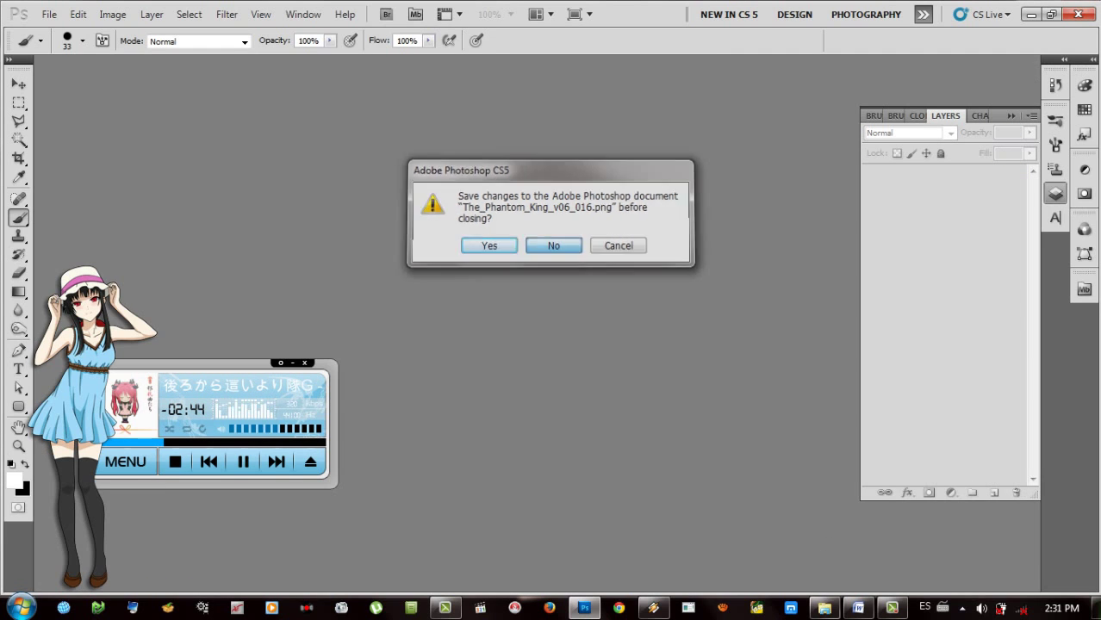
key("alt+Tab")
double_click(426, 304)
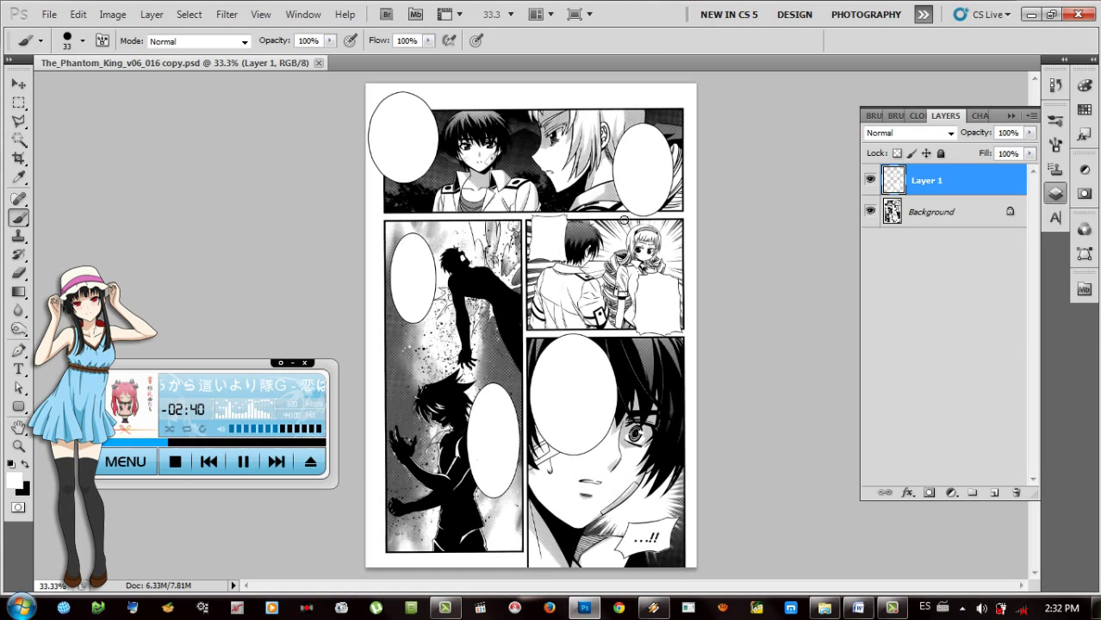
Step: Compare the page with Layer 1 hidden and shown, and view the white patches alone with the Background hidden
left_click(870, 180)
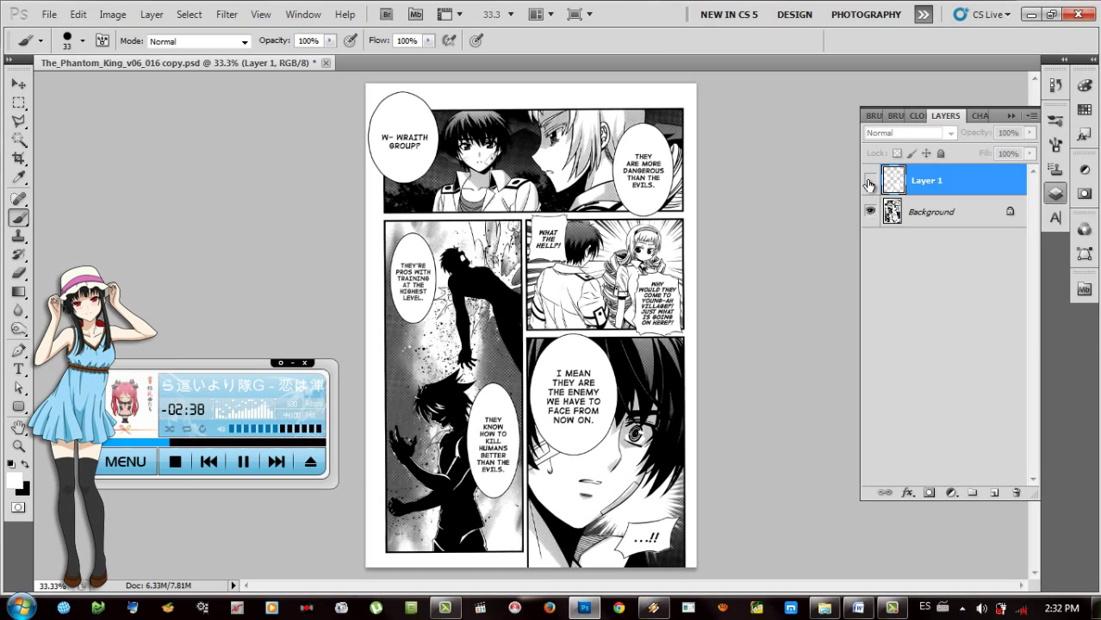
left_click(869, 181)
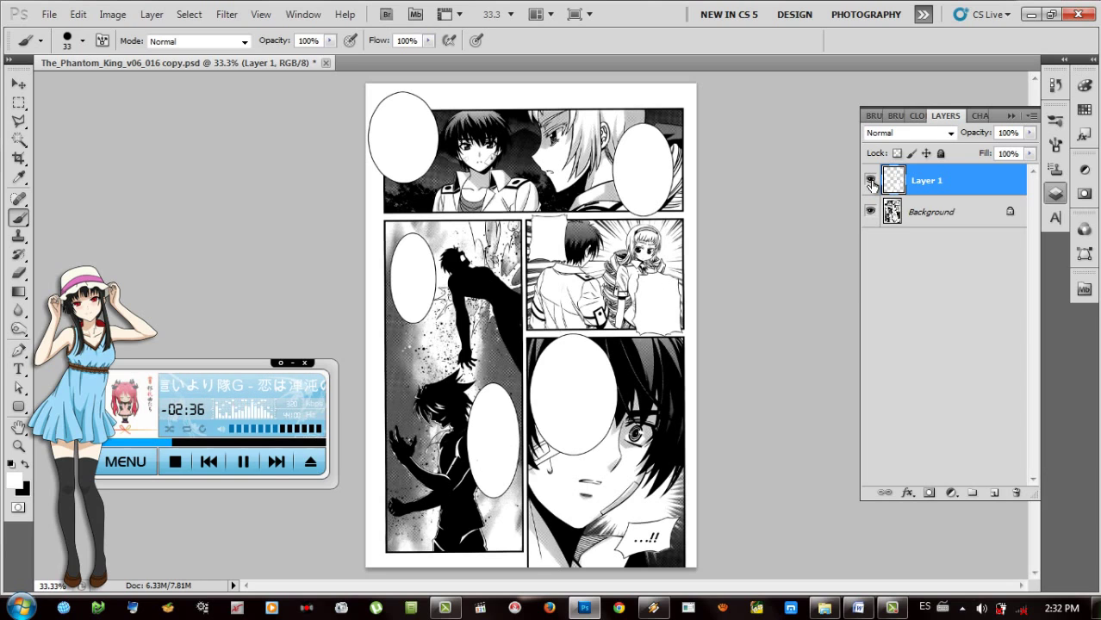
left_click(870, 181)
left_click(870, 181)
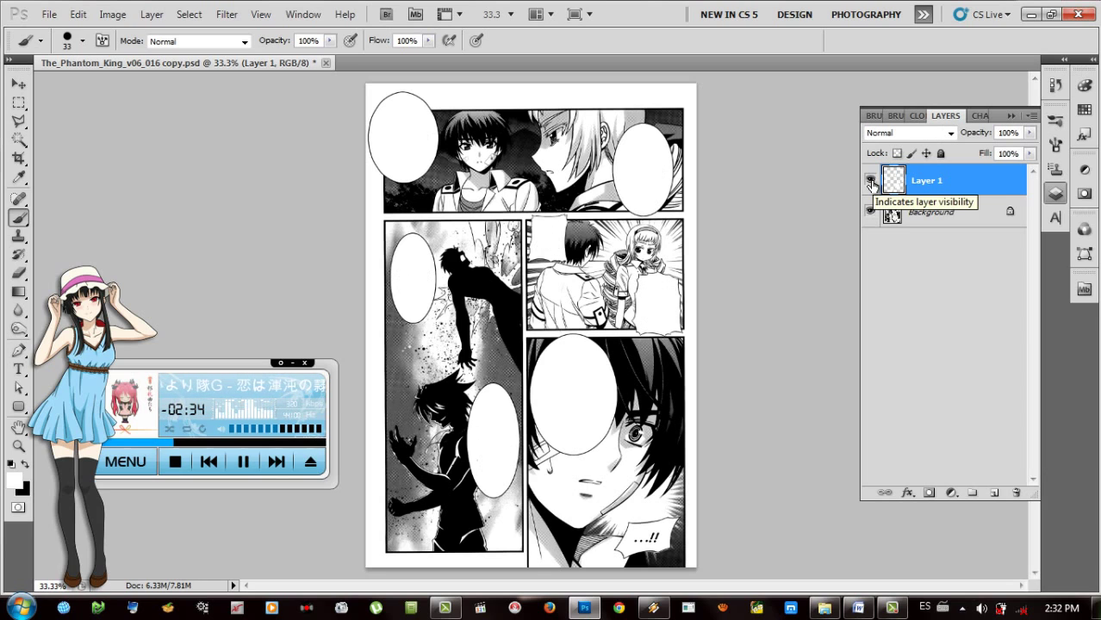
left_click(871, 181)
left_click(870, 180)
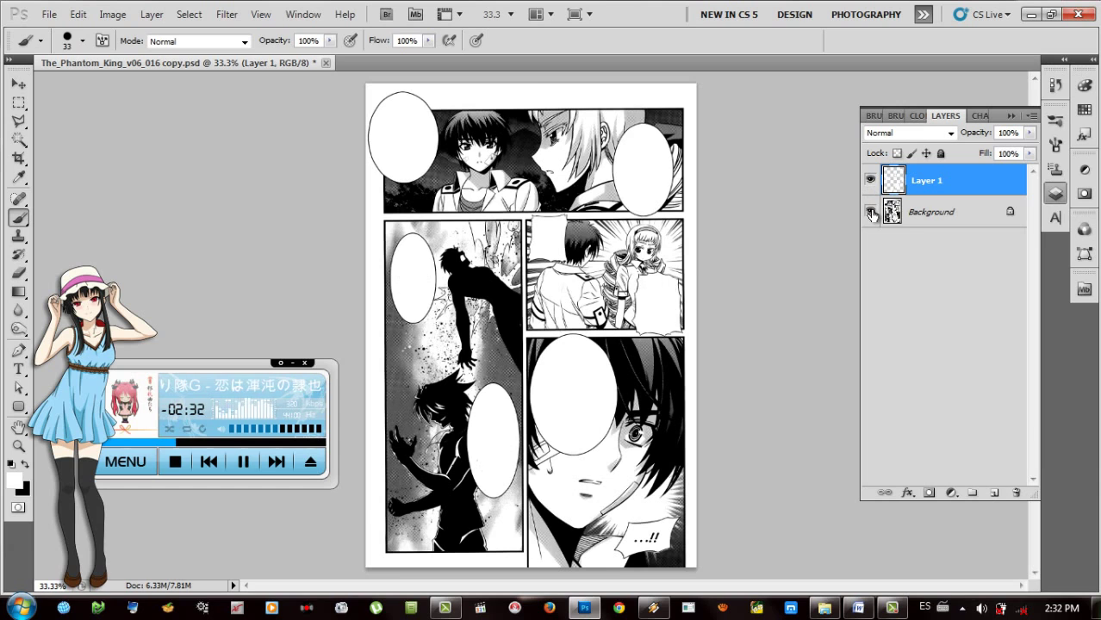
left_click(870, 212)
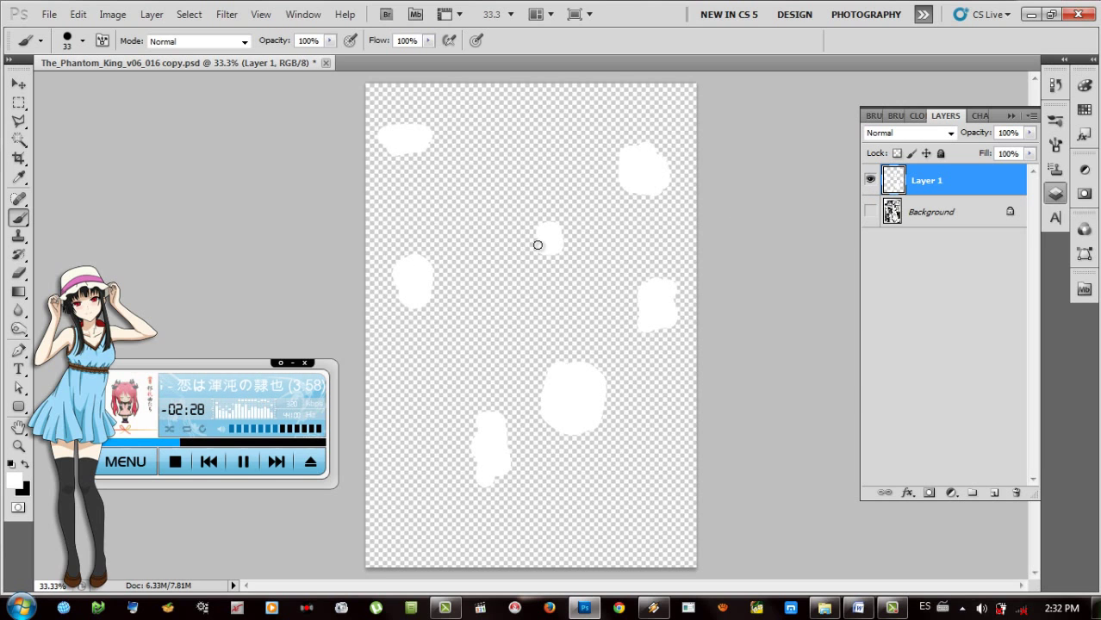
left_click(870, 212)
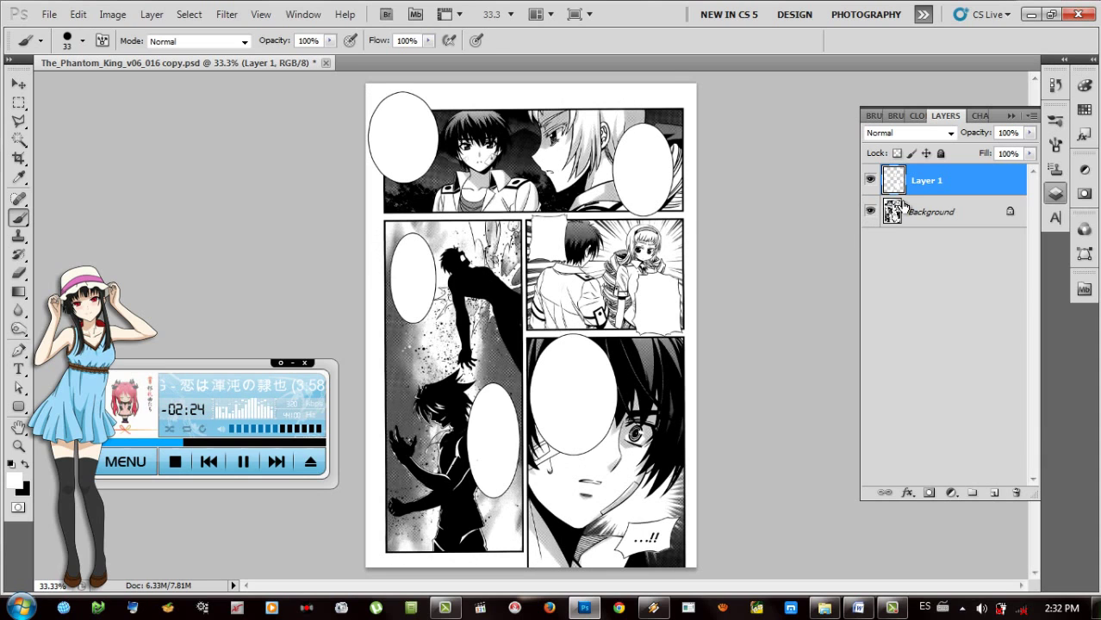
Step: Switch to the Word document PhantomKING 21, copy the selected first translation paragraph under 016, and return to Photoshop
left_click(858, 608)
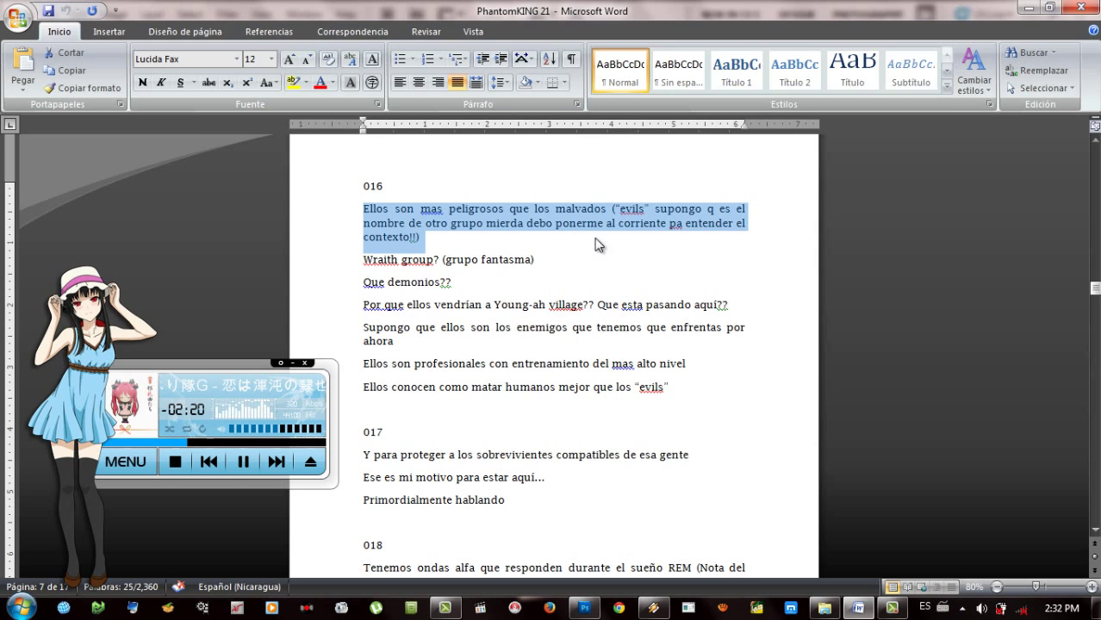
right_click(532, 221)
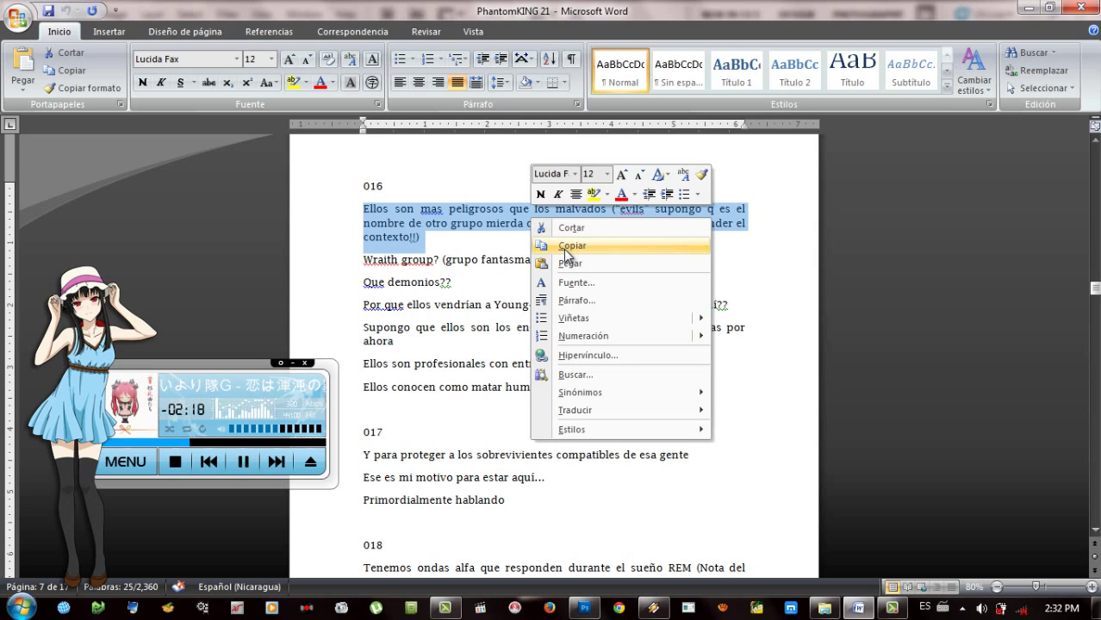
left_click(564, 246)
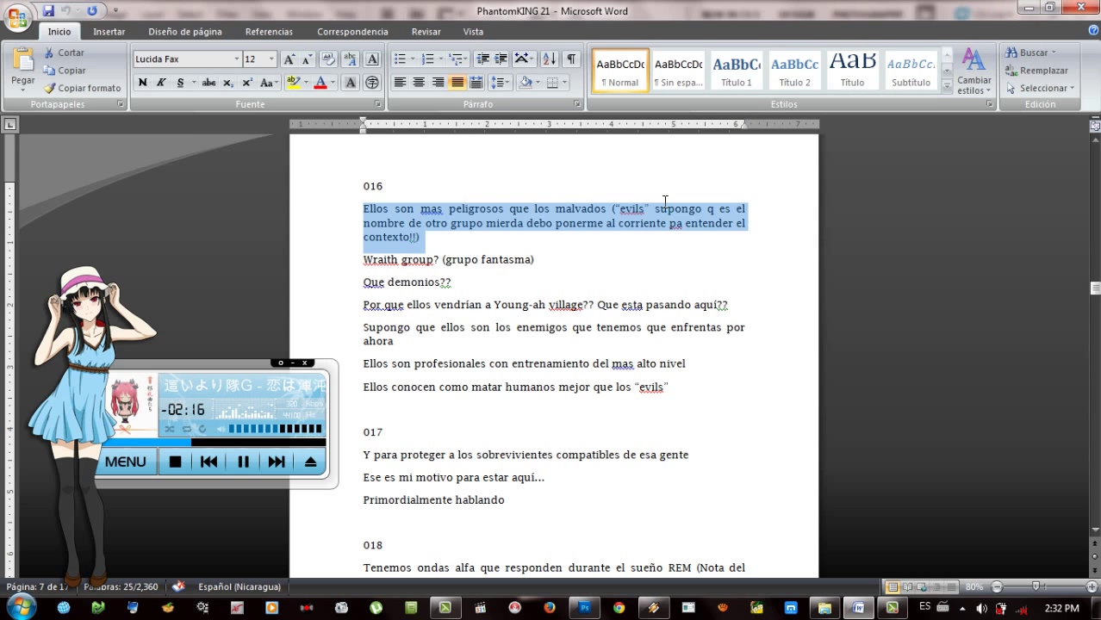
left_click(1025, 8)
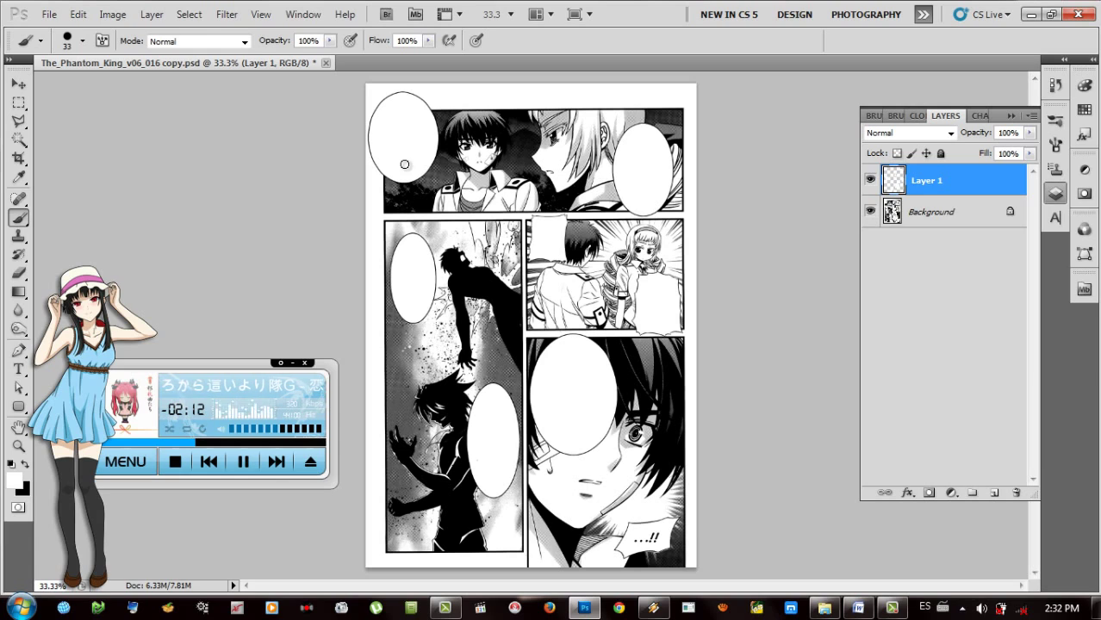
Step: Paste the copied line as black 30 pt Anime Ace text above the top panel and delete everything after "MALVADOS"
key("t")
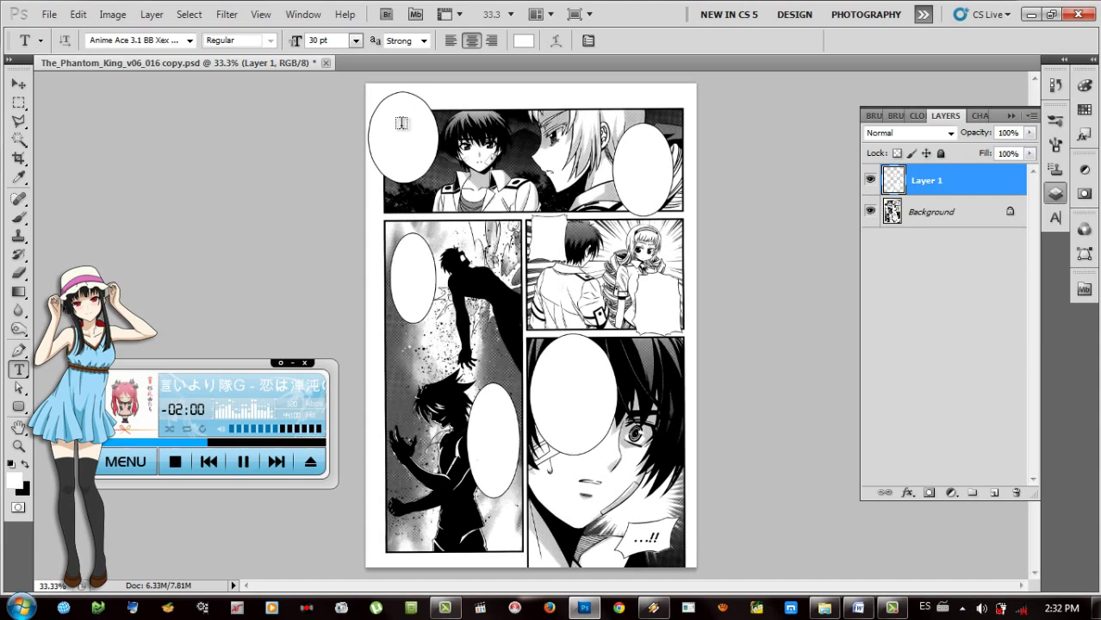
key("x")
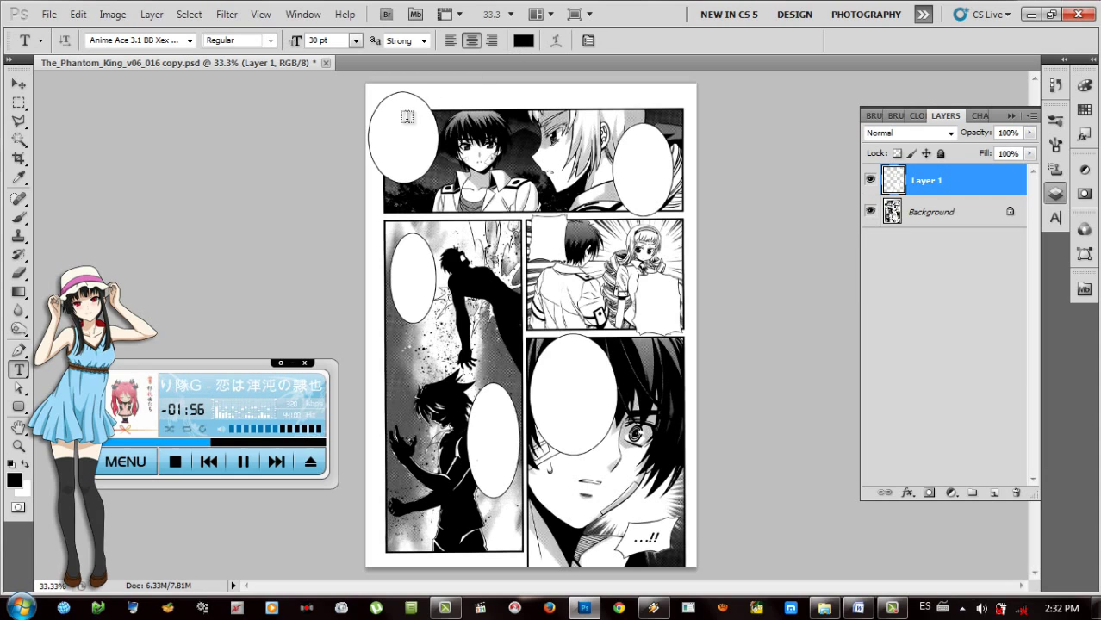
left_click(434, 102)
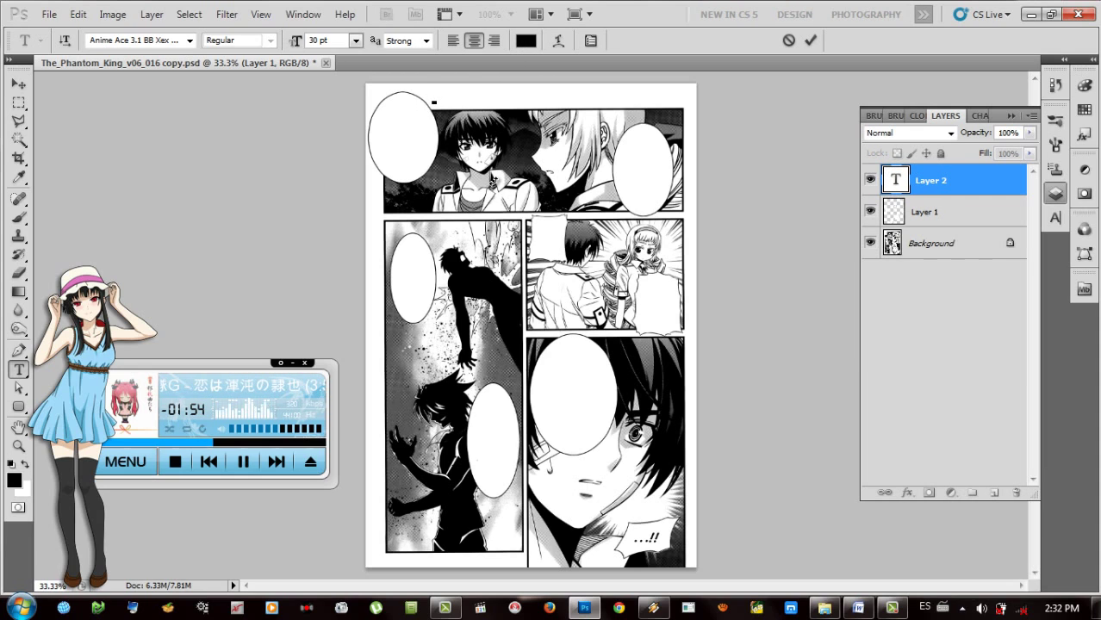
right_click(522, 175)
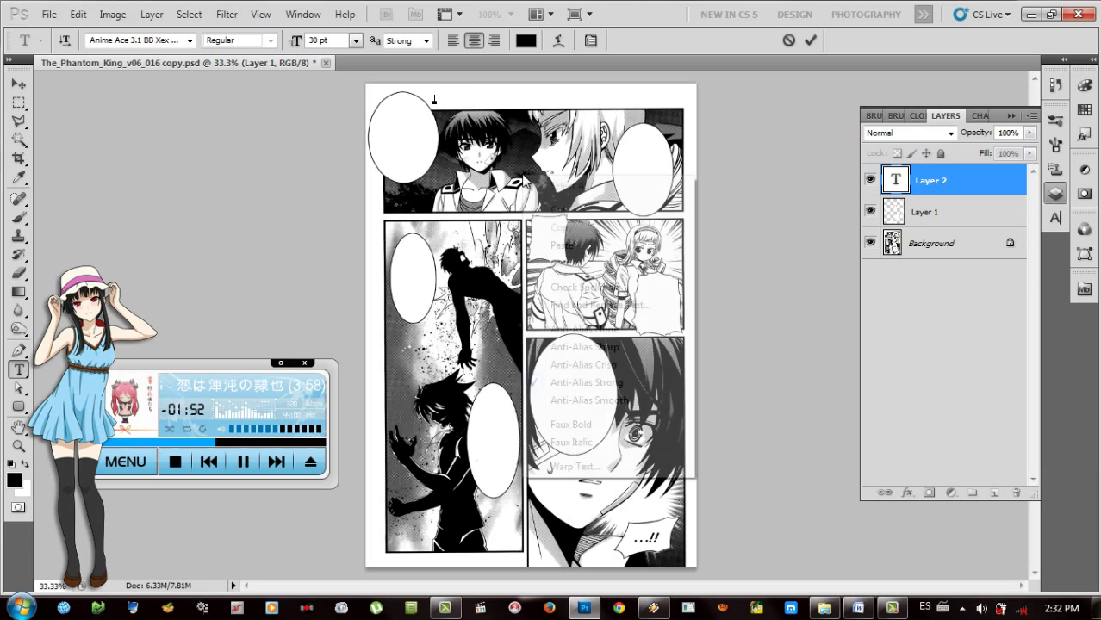
left_click(480, 102)
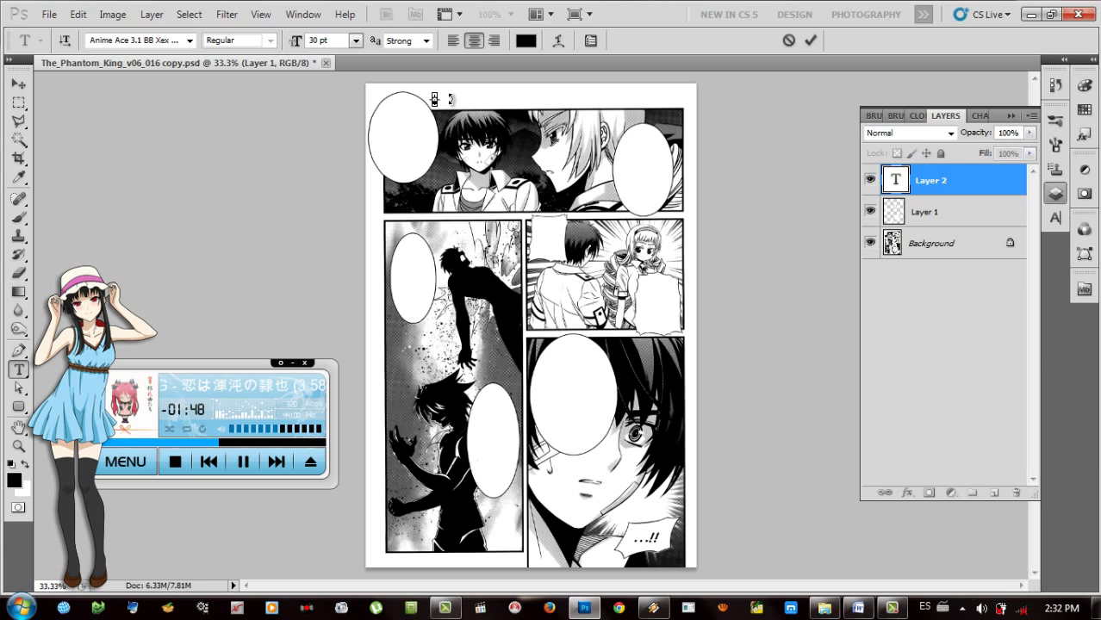
key("ctrl+v")
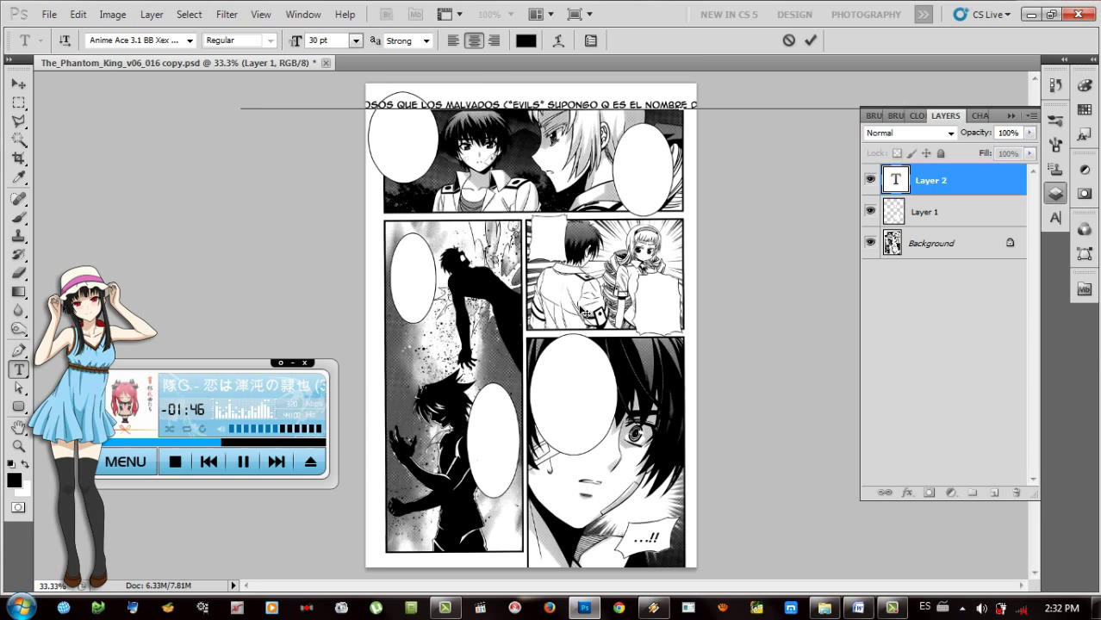
left_click(504, 102, "shift")
key("BackSpace")
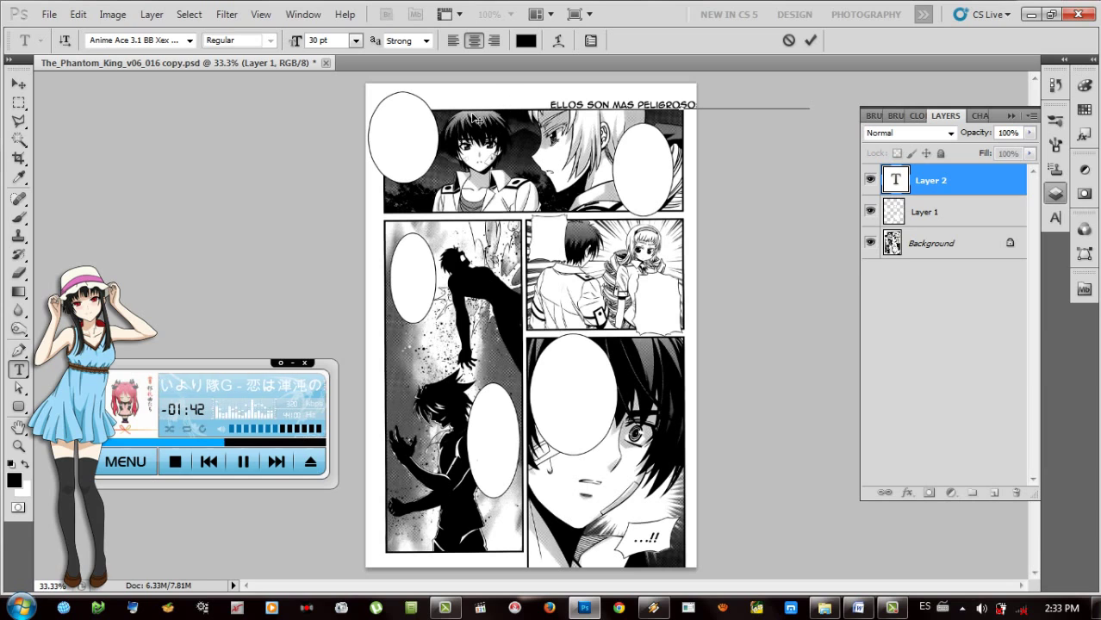
Step: Move the text onto the top panel's right balloon and break it into five lines: ELLOS SON / MAS / PELIGROSOS / QUE LOS / MALVADOS
left_click_drag(635, 191, 629, 218)
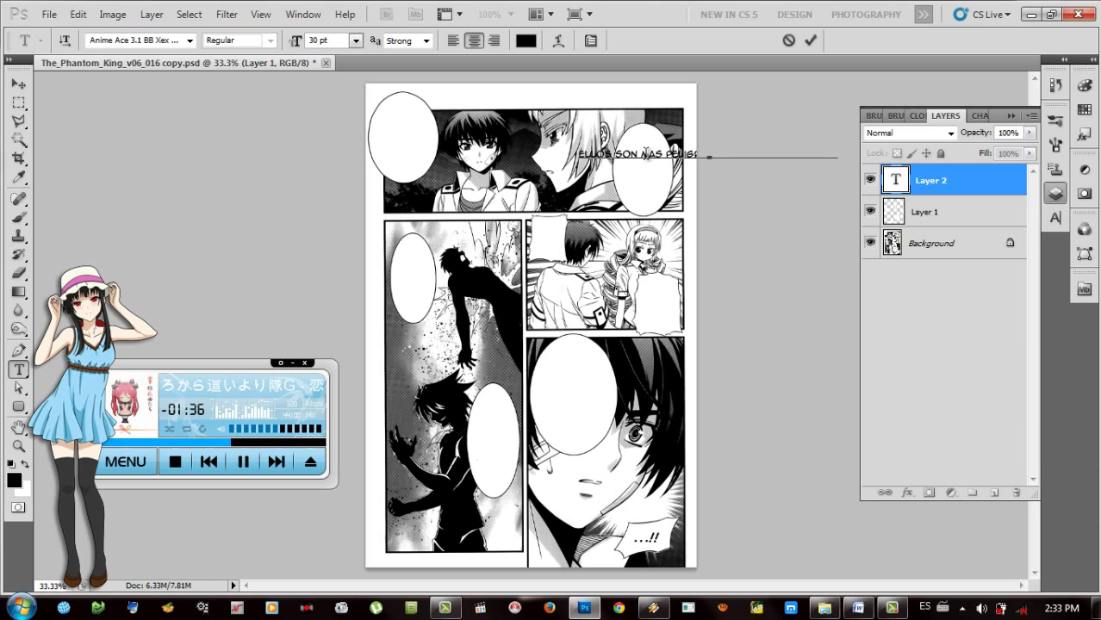
left_click(645, 155)
key("Return")
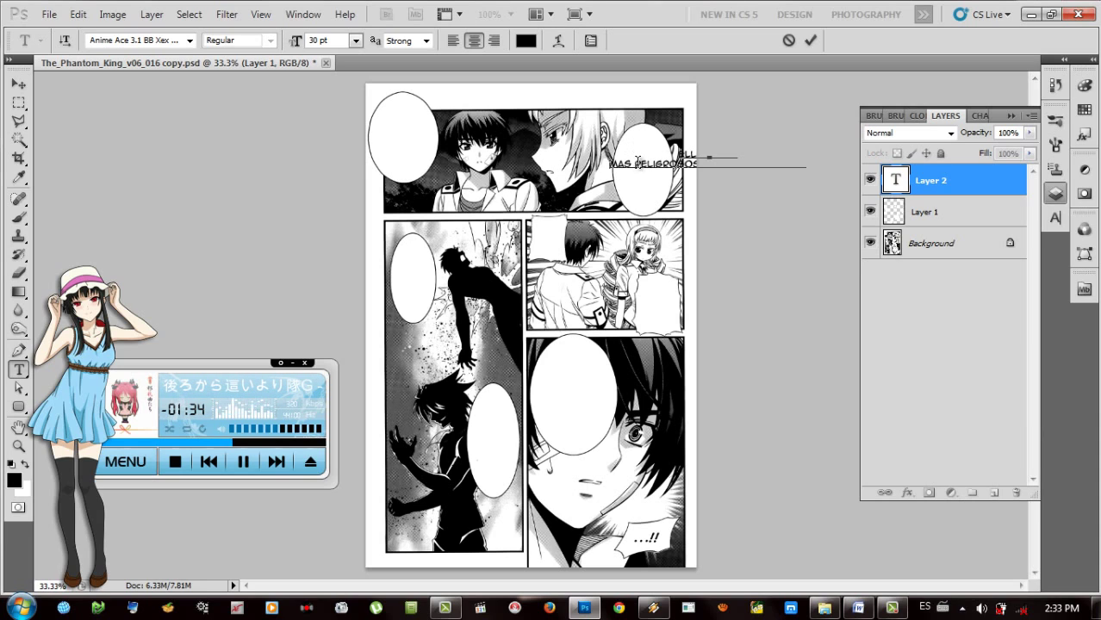
left_click(639, 164)
key("Return")
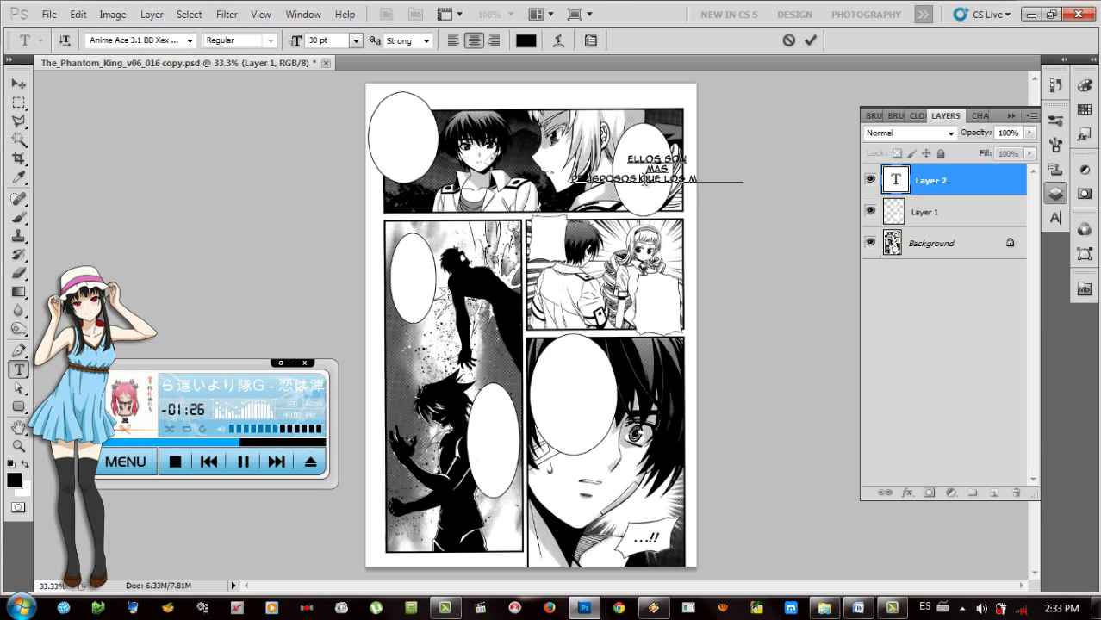
left_click(645, 181)
key("Return")
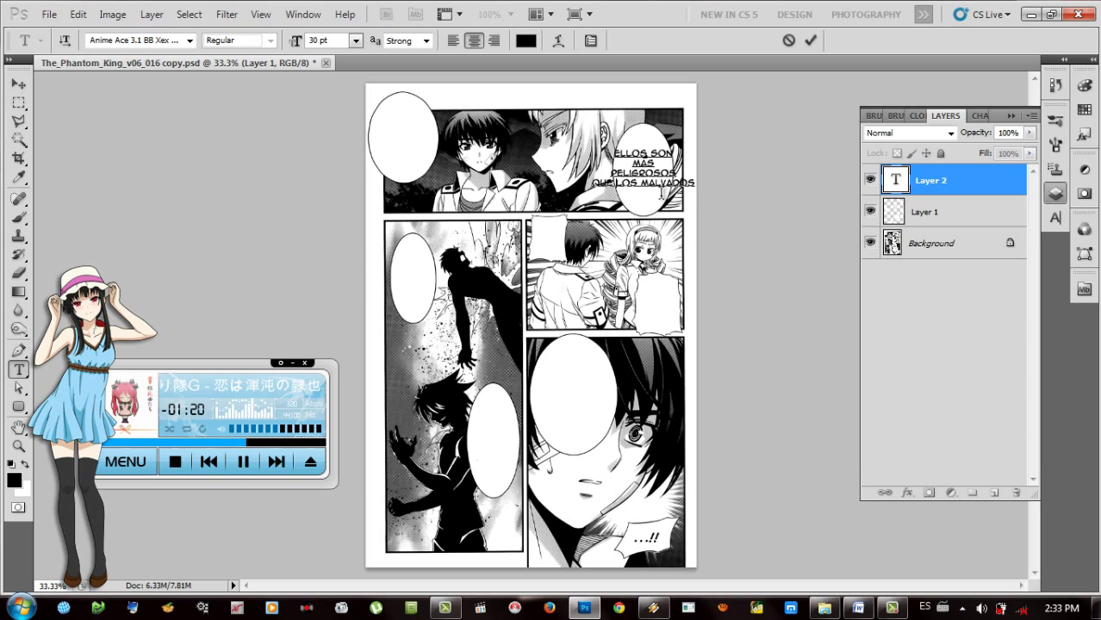
key("Right")
key("Right")
key("Right")
key("Right")
key("Right")
key("Right")
key("Right")
key("Right")
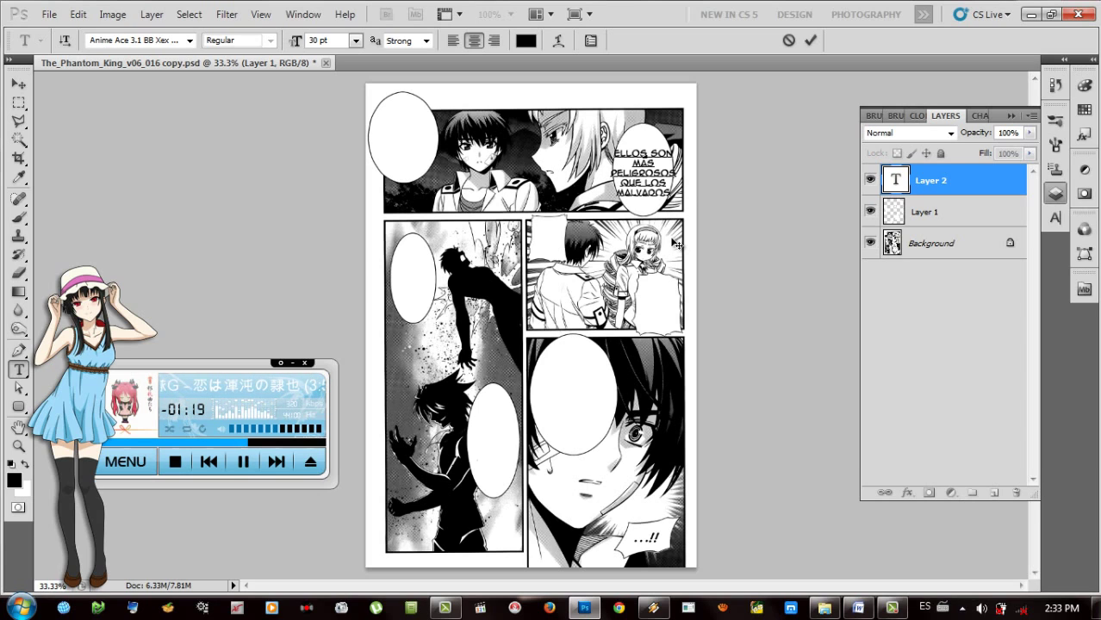
Step: Set the font size of all the text in the top panel's right balloon to 21 pt
key("Return")
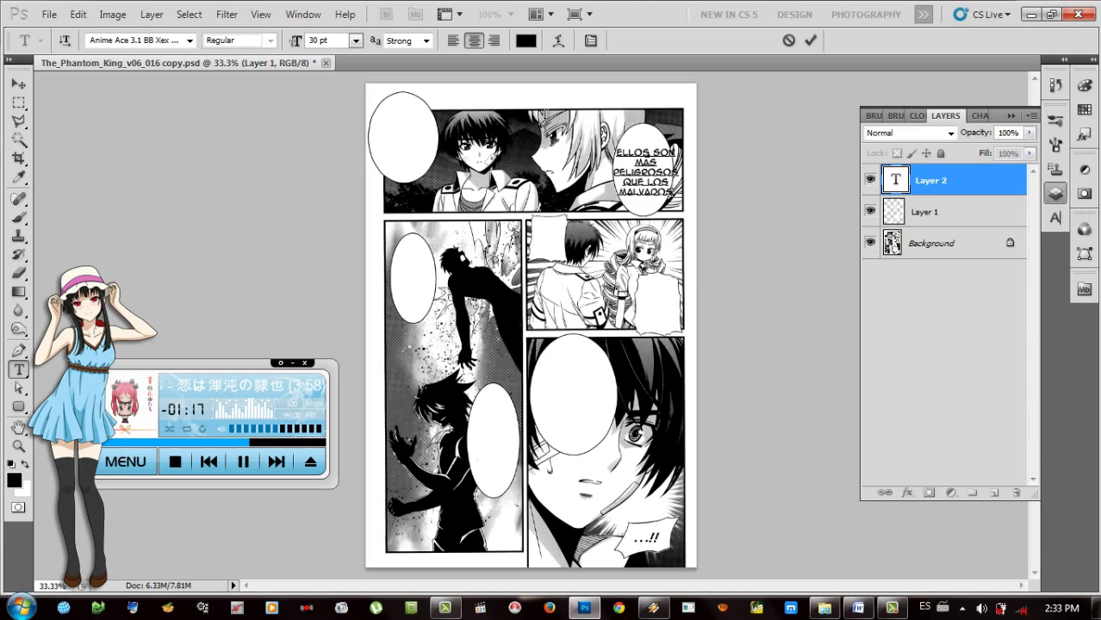
key("ctrl+a")
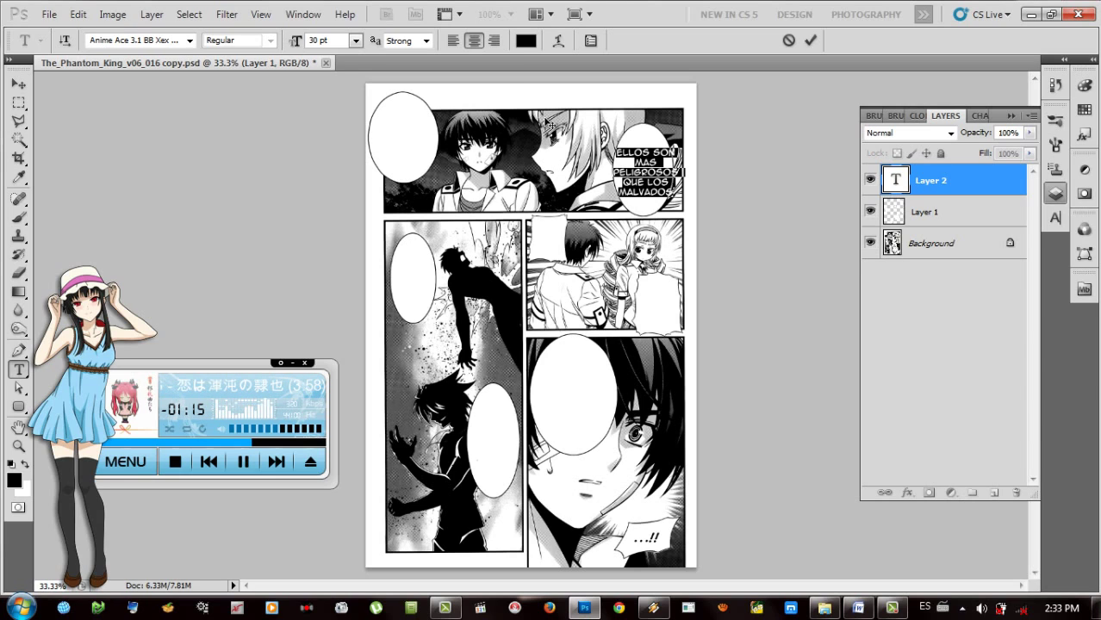
left_click(329, 42)
key("Down")
key("Down")
key("Down")
key("Down")
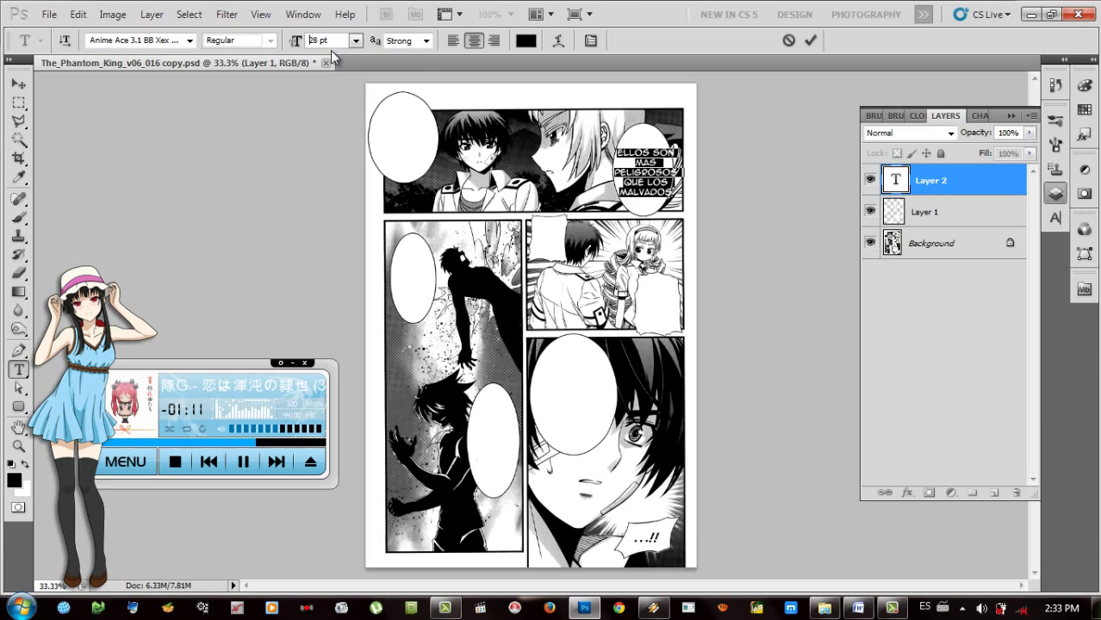
key("Down")
key("Down")
key("Down")
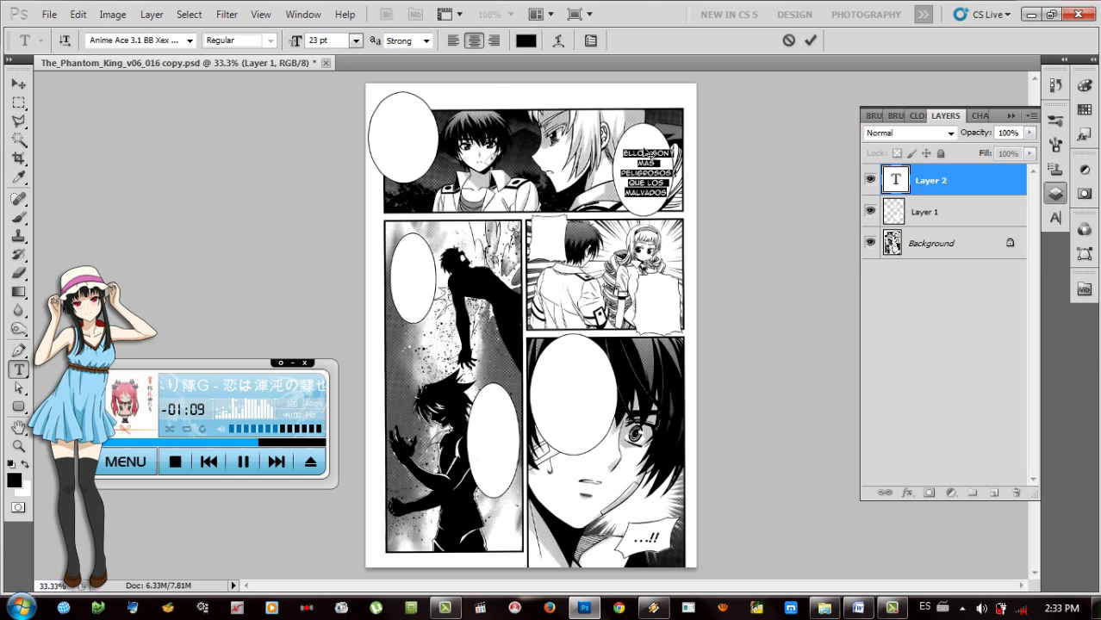
left_click(1054, 218)
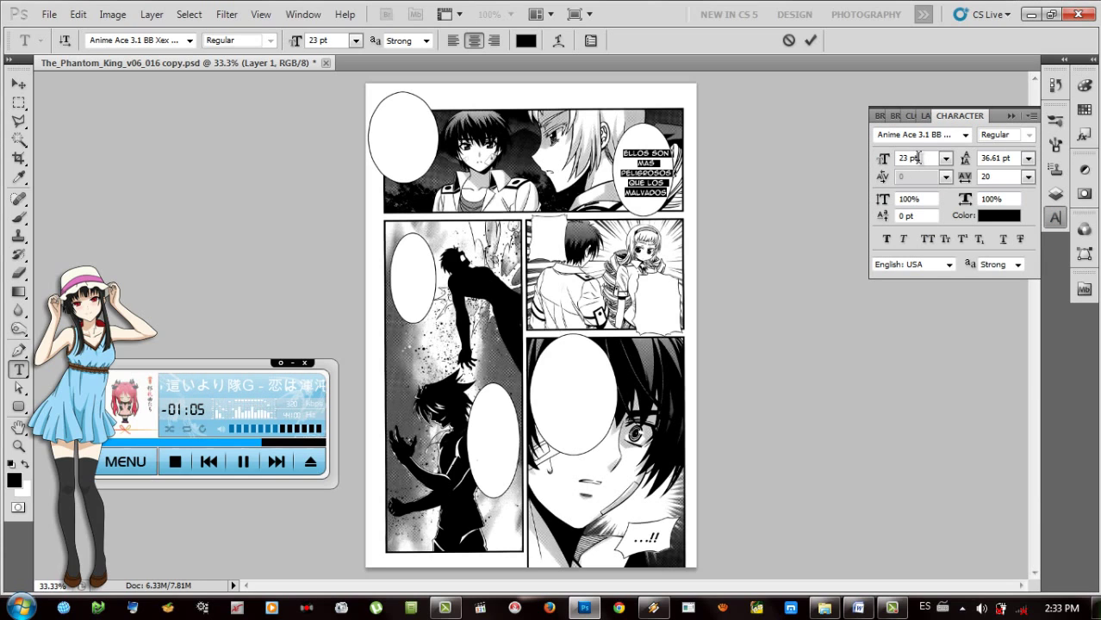
key("Down")
key("Down")
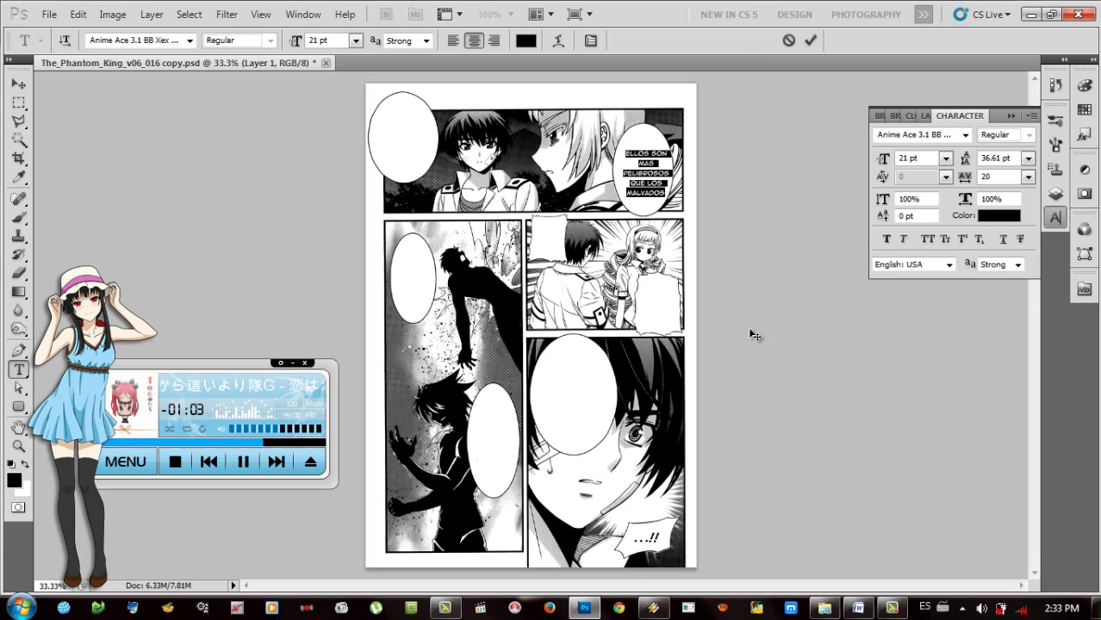
Step: Try tighter leading on the balloon text down to 31.61 pt, and settle on 35.61 pt
key("alt+Down")
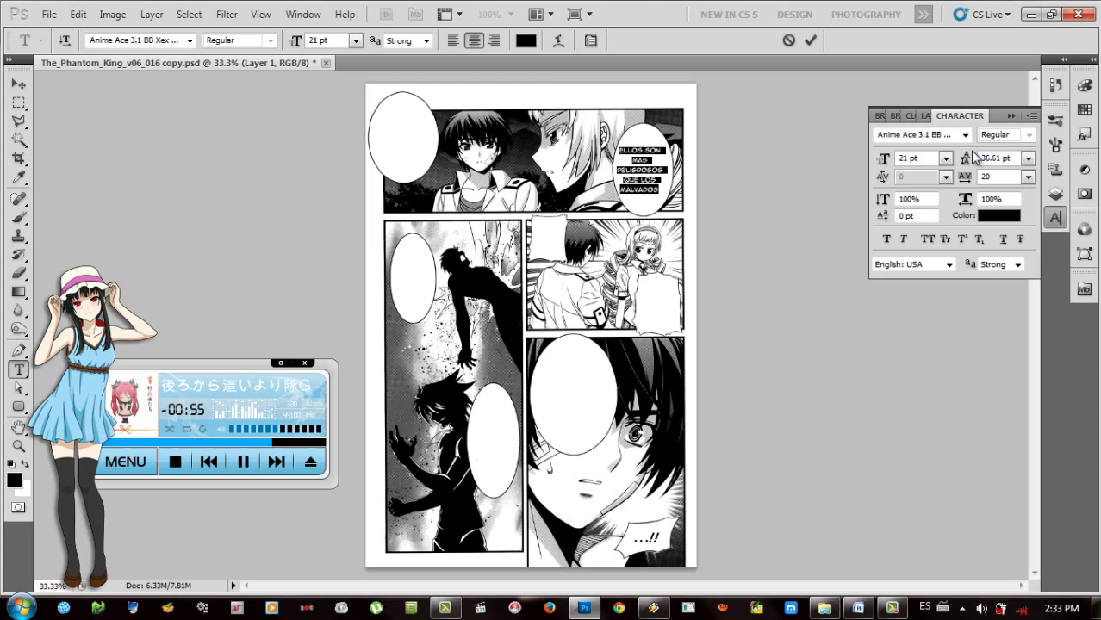
scroll(997, 156, "down", 13)
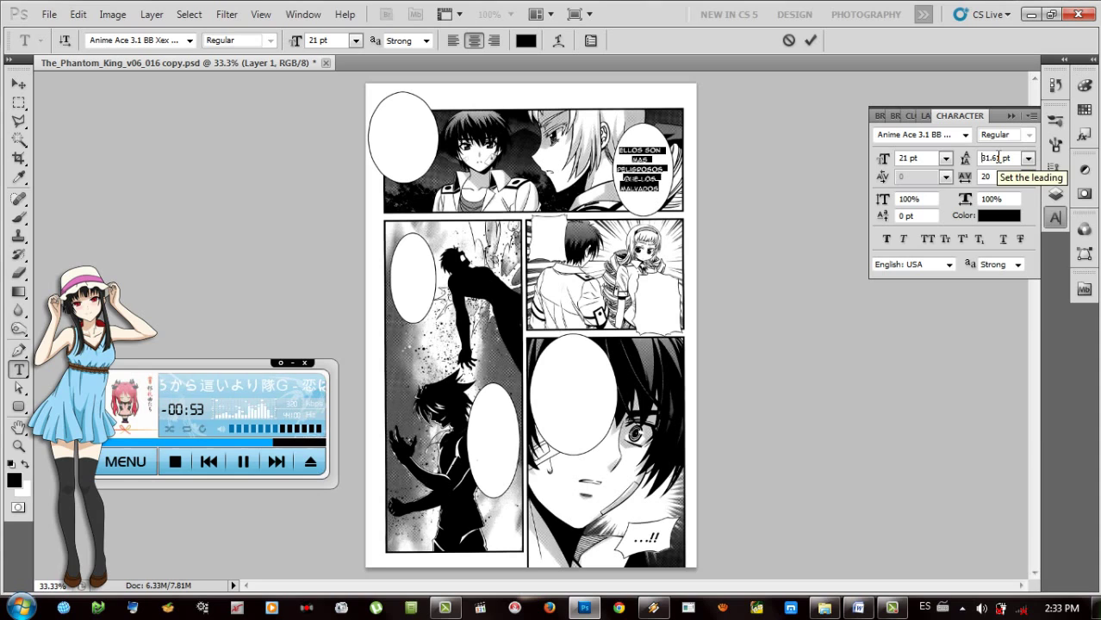
scroll(997, 156, "up", 12)
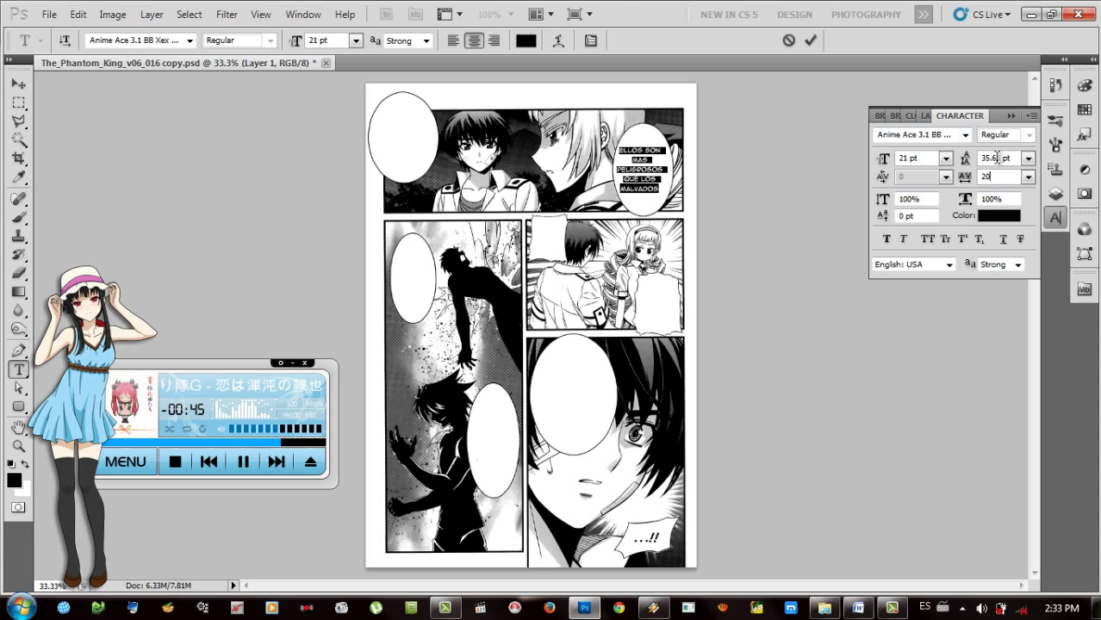
Step: Try wider letter tracking up to 220 on the balloon text, and restore it to 20
scroll(1001, 173, "up", 20)
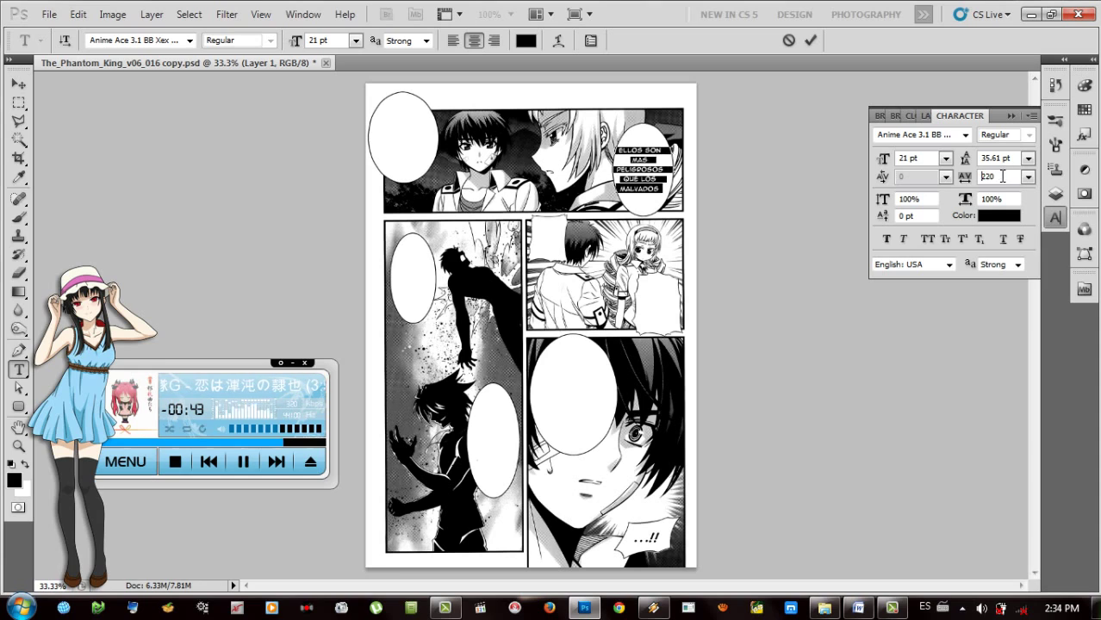
scroll(1001, 174, "down", 18)
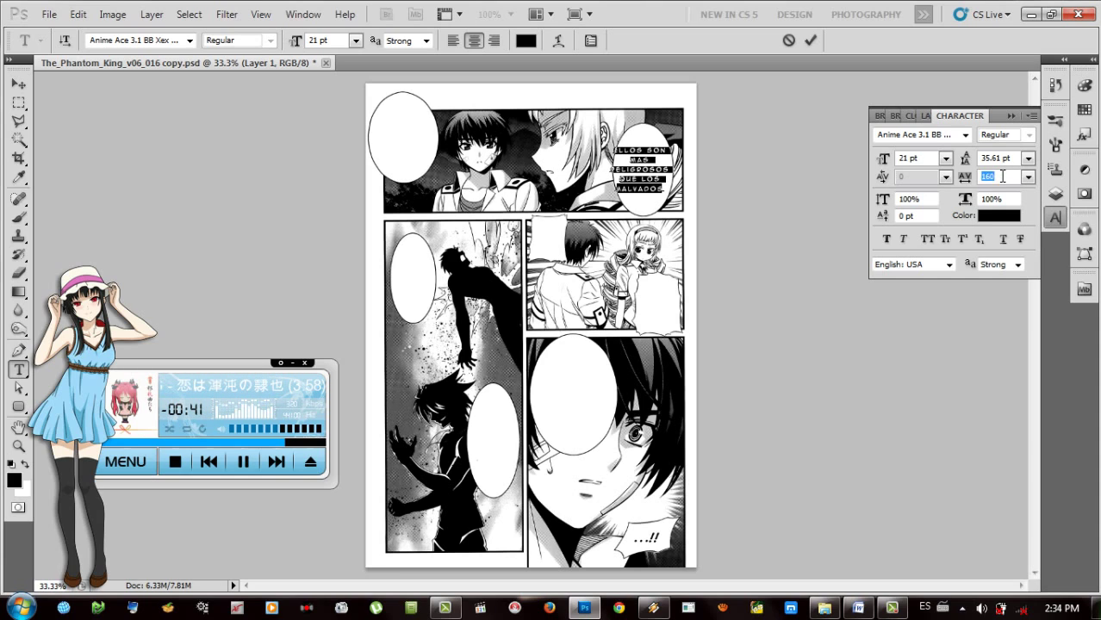
scroll(1001, 174, "down", 14)
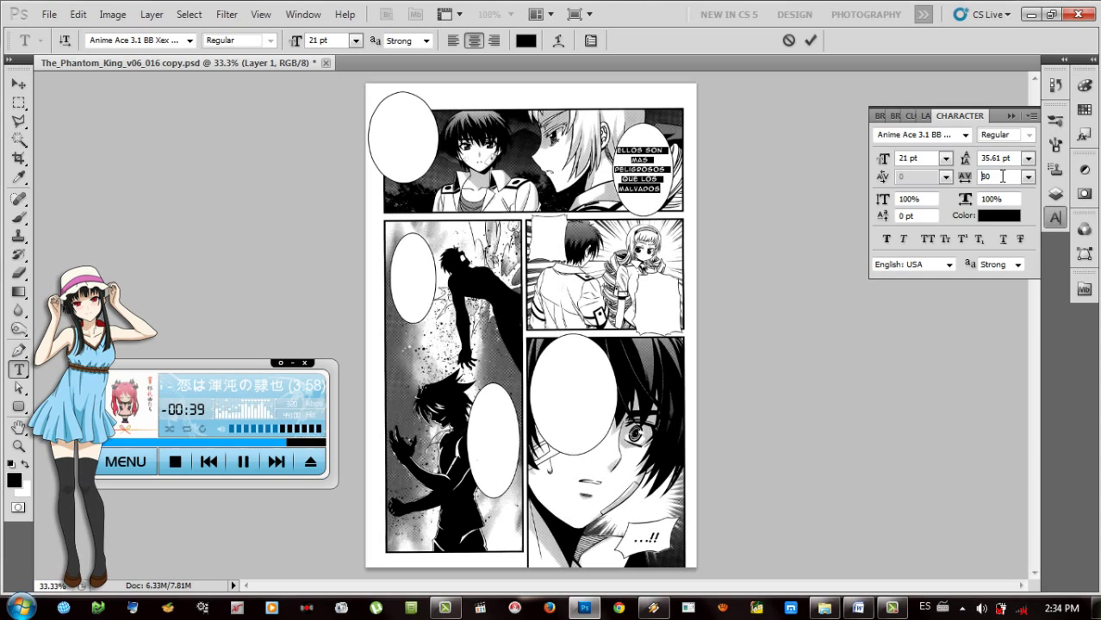
scroll(1002, 175, "up", 2)
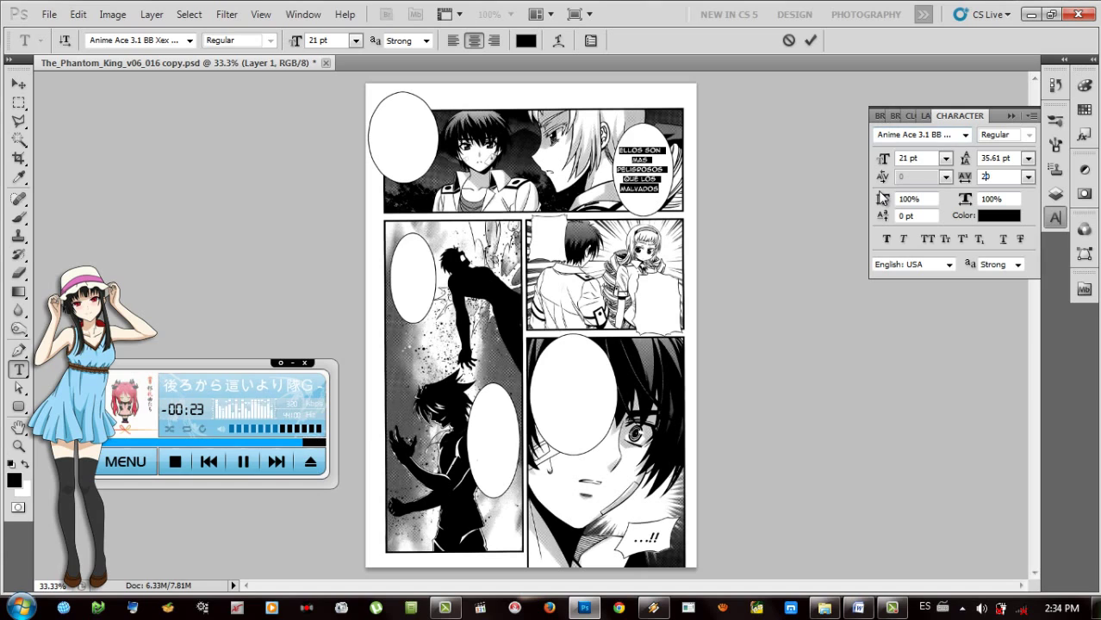
type("0")
left_click(886, 239)
key("ctrl+z")
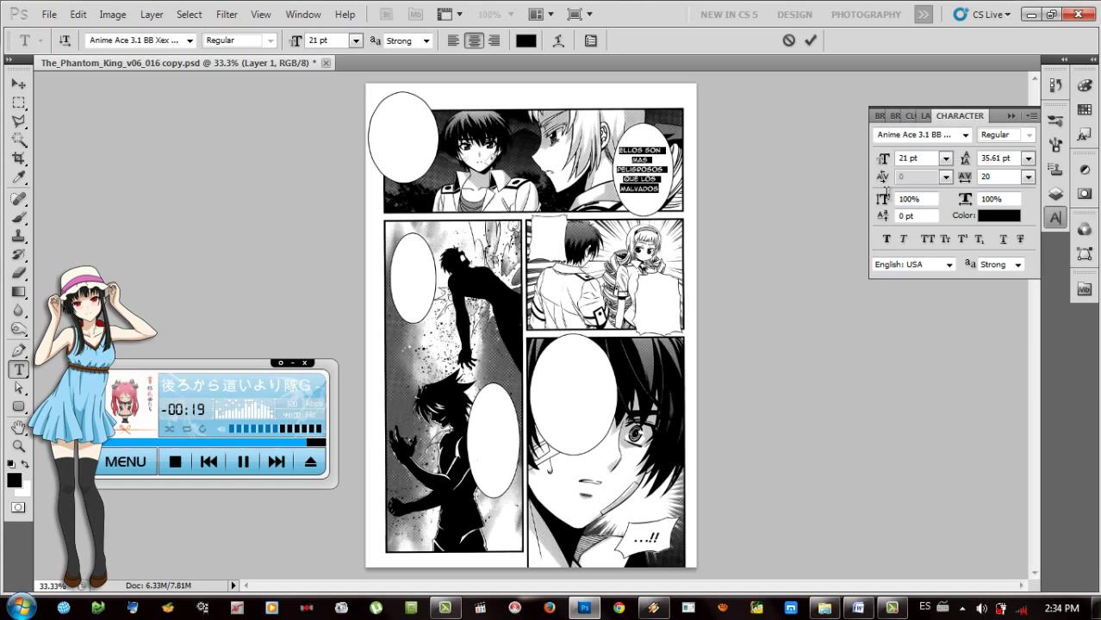
Step: Nudge the Spanish text to the centre of the top panel's right balloon and commit the text edit
left_click(913, 200)
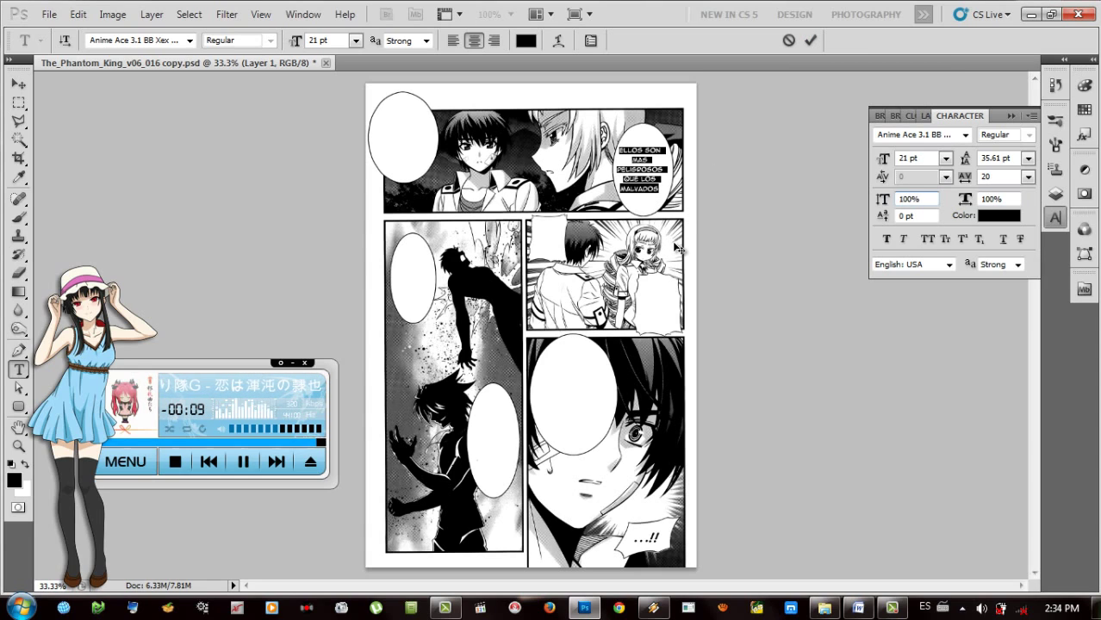
left_click_drag(676, 248, 680, 250)
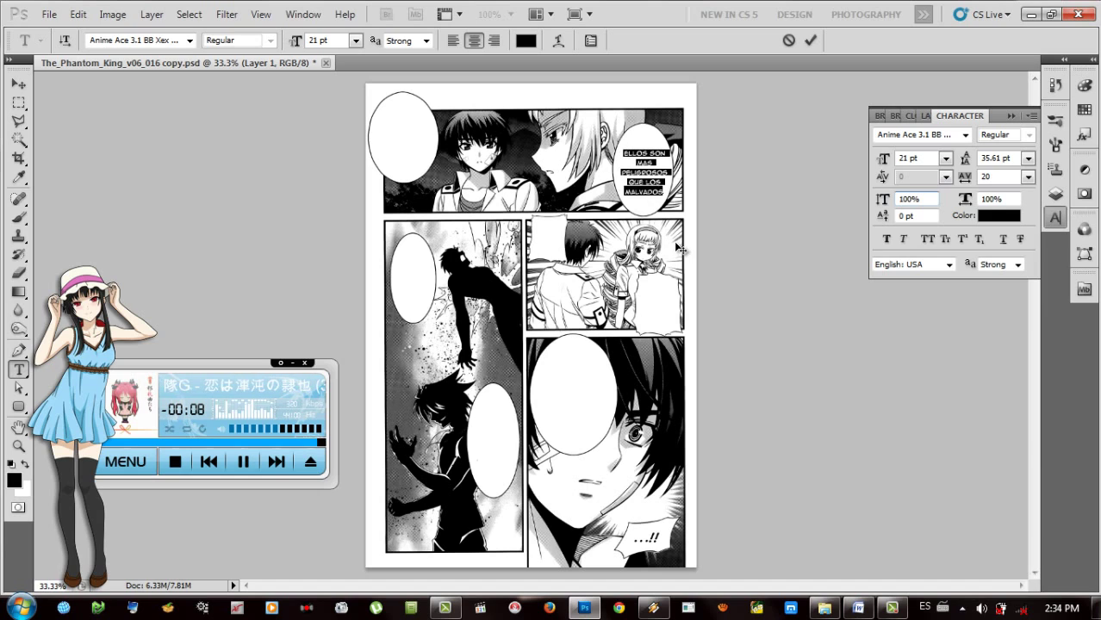
left_click(814, 40)
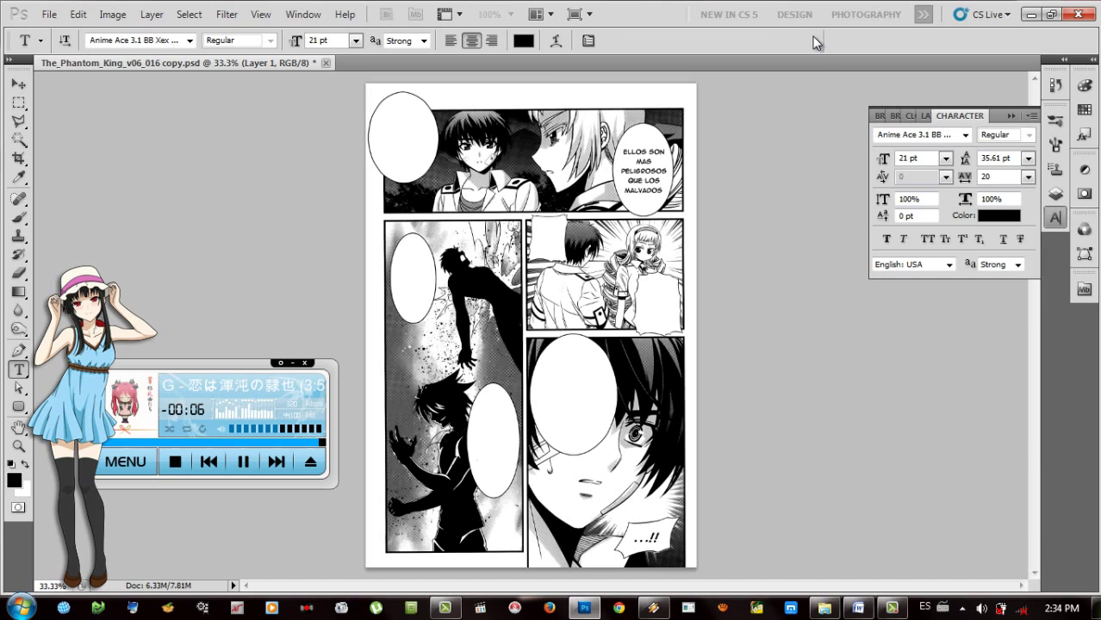
Step: Compare the page with the text layer and Layer 1 hidden and shown, and add a period after "MALVADOS"
left_click(1055, 193)
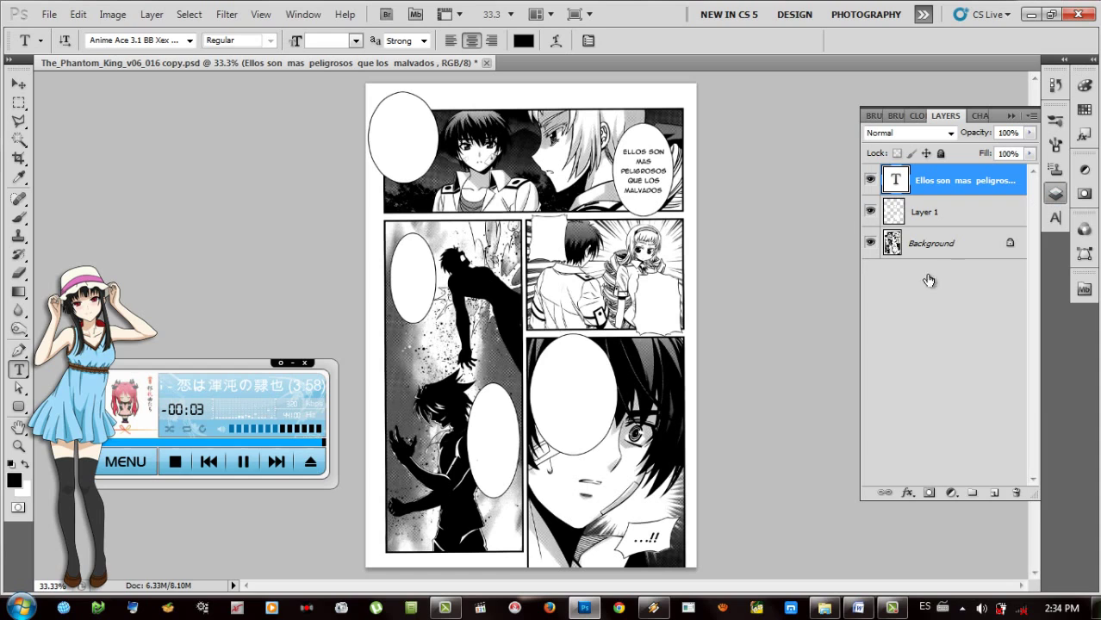
left_click(870, 179)
left_click(870, 211)
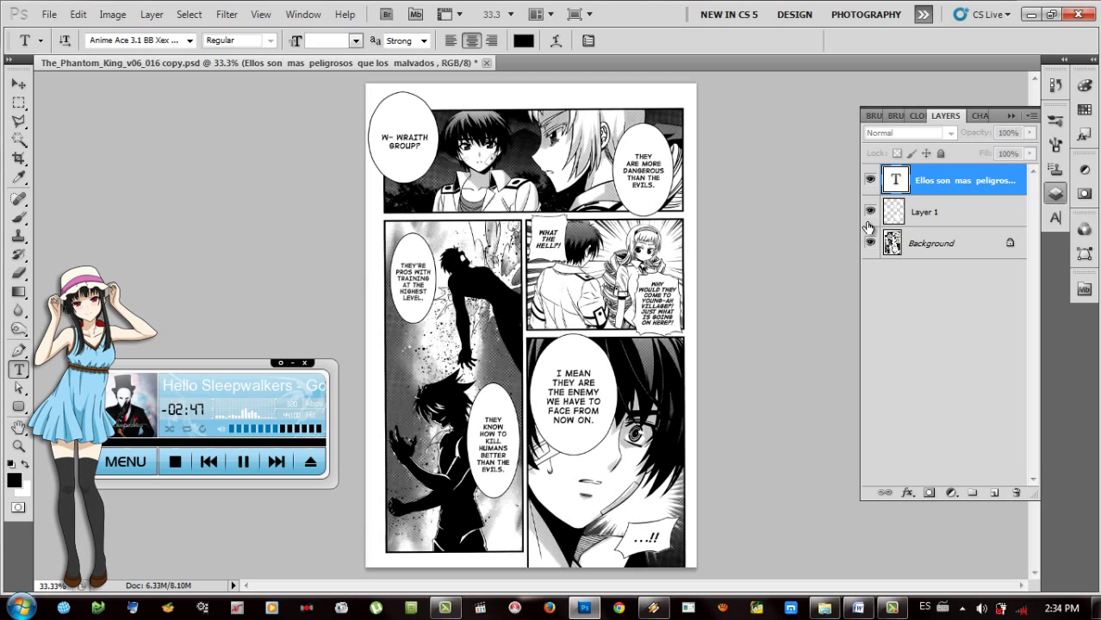
left_click(870, 179)
left_click(871, 212)
left_click(652, 186)
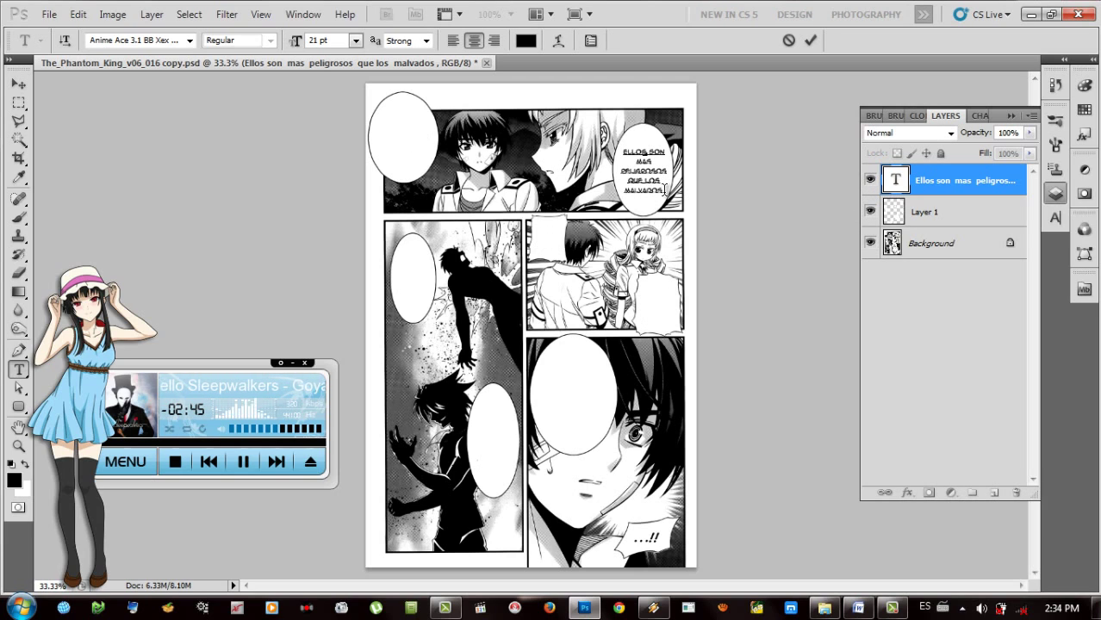
left_click(808, 40)
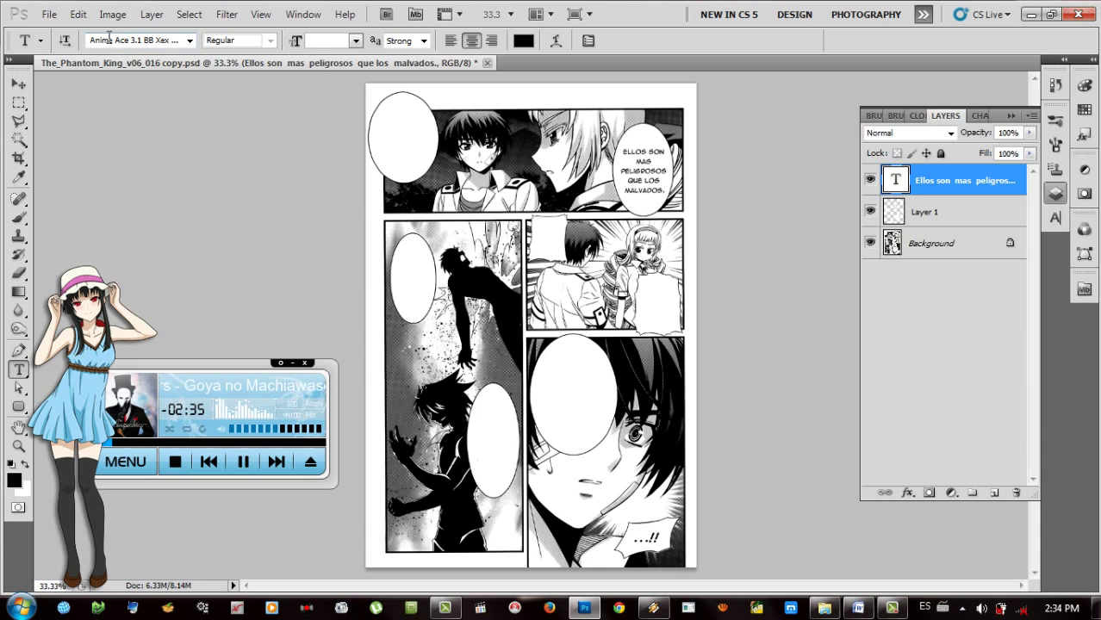
Step: View the original balloons beneath Layer 1, check finished page [OnT]_Yuurei_Ou_v06_c21_015 in the Done folder, and return to Photoshop with Layer 1 shown
left_click(871, 211)
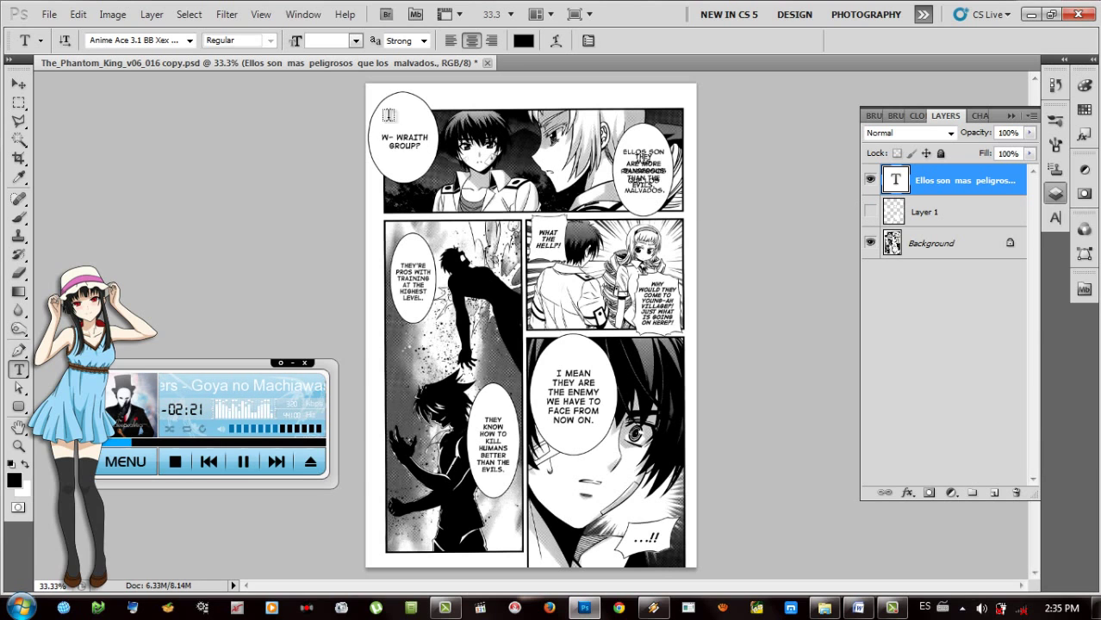
left_click(822, 610)
left_click(168, 79)
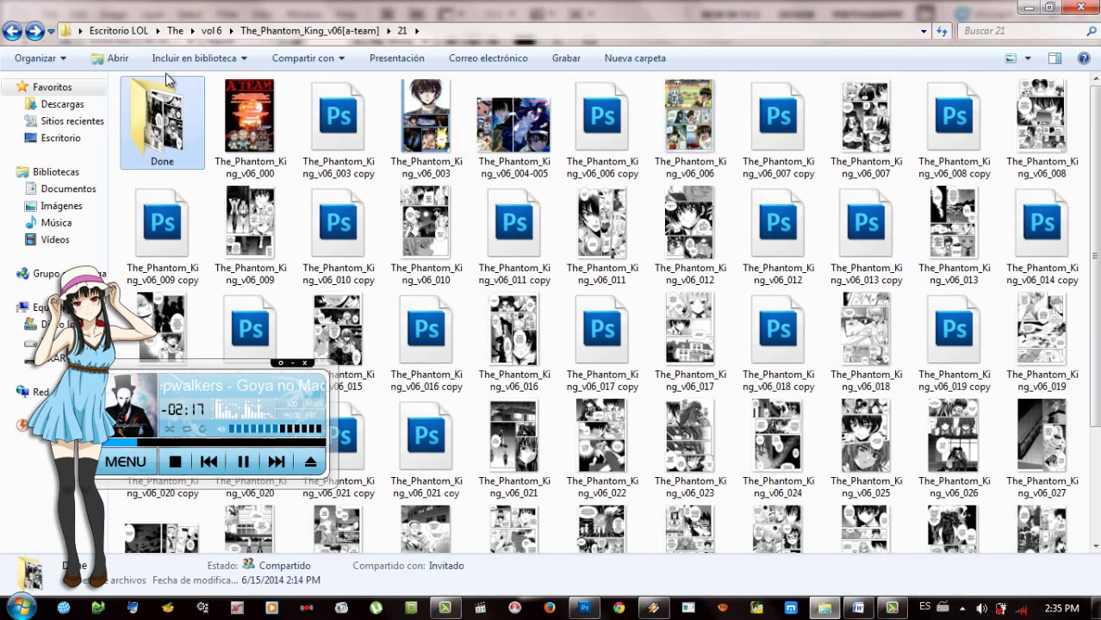
double_click(167, 79)
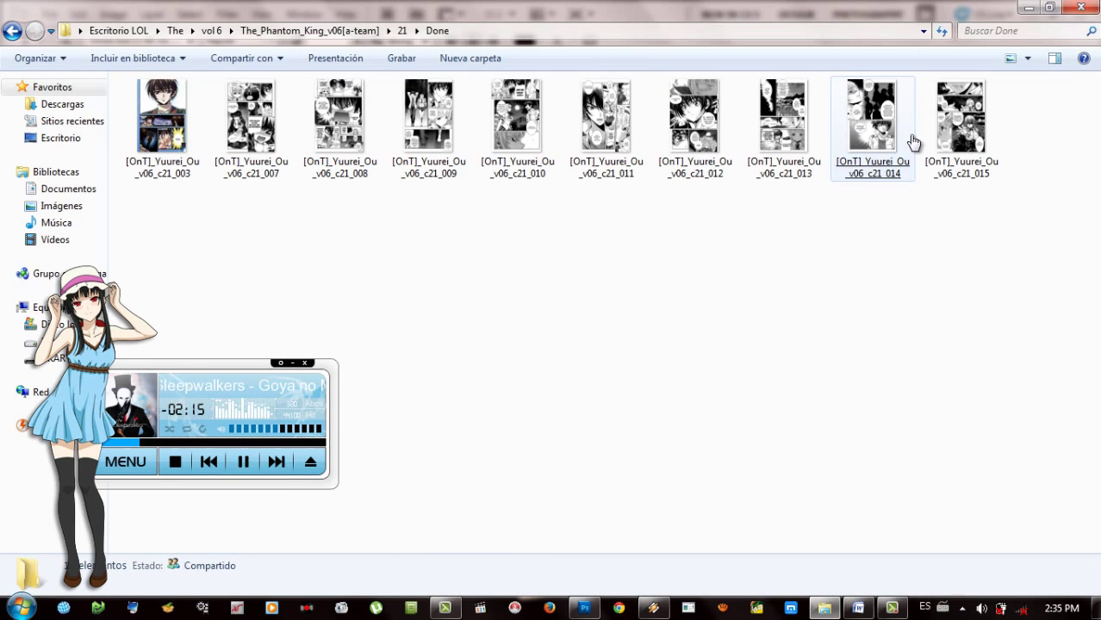
double_click(956, 138)
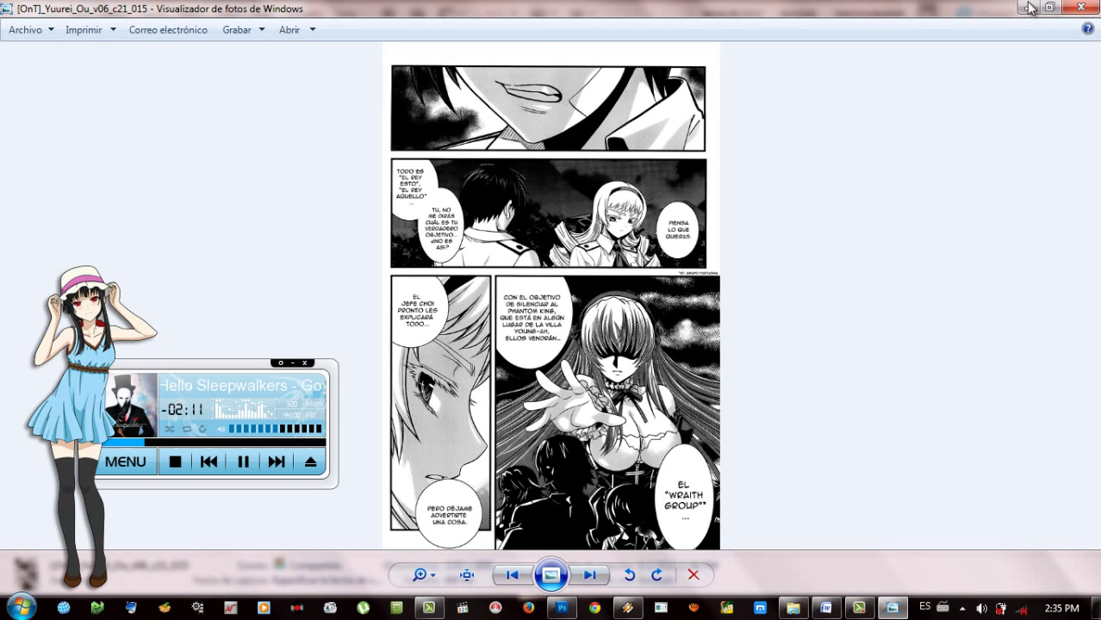
left_click(1081, 9)
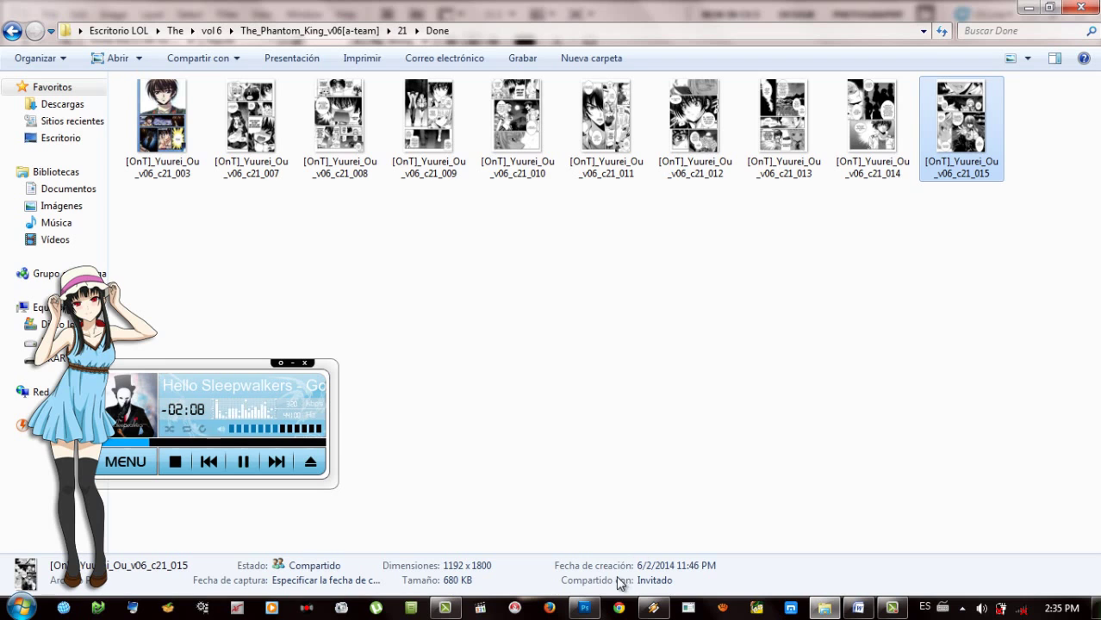
left_click(584, 608)
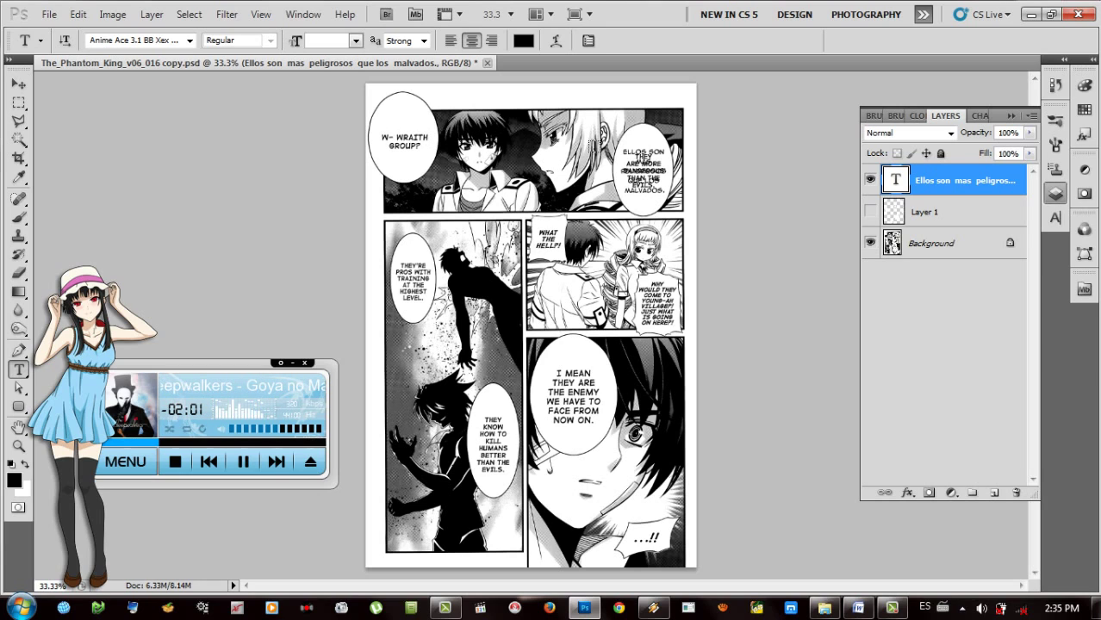
left_click(870, 210)
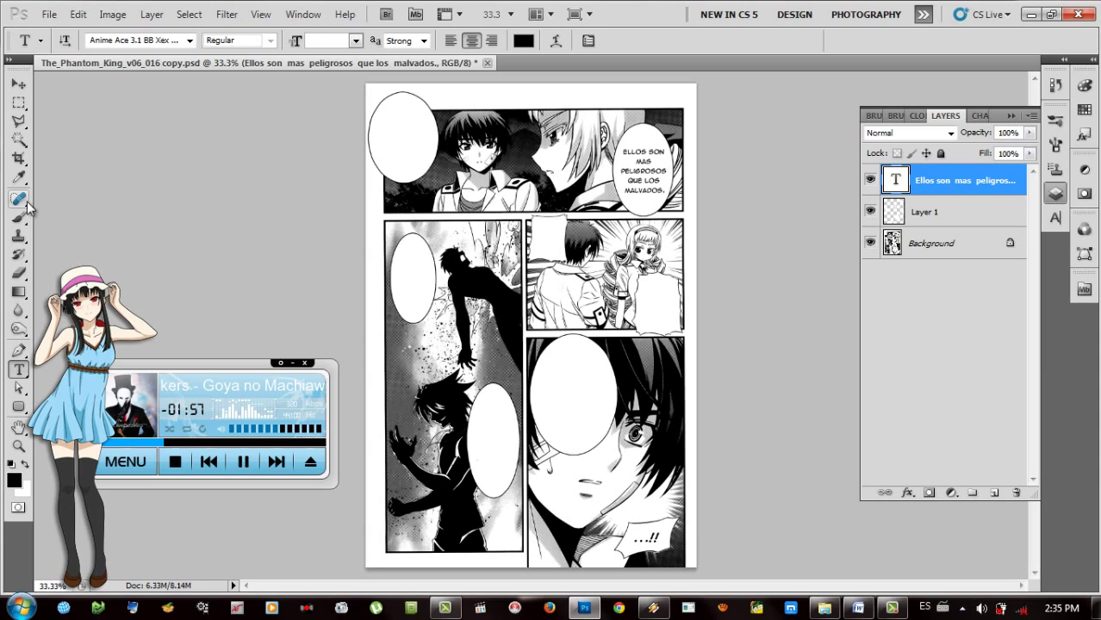
Step: Erase Layer 1's white patch over the top panel's left balloon with the Eraser, and activate the Rectangular Marquee tool
left_click(21, 273)
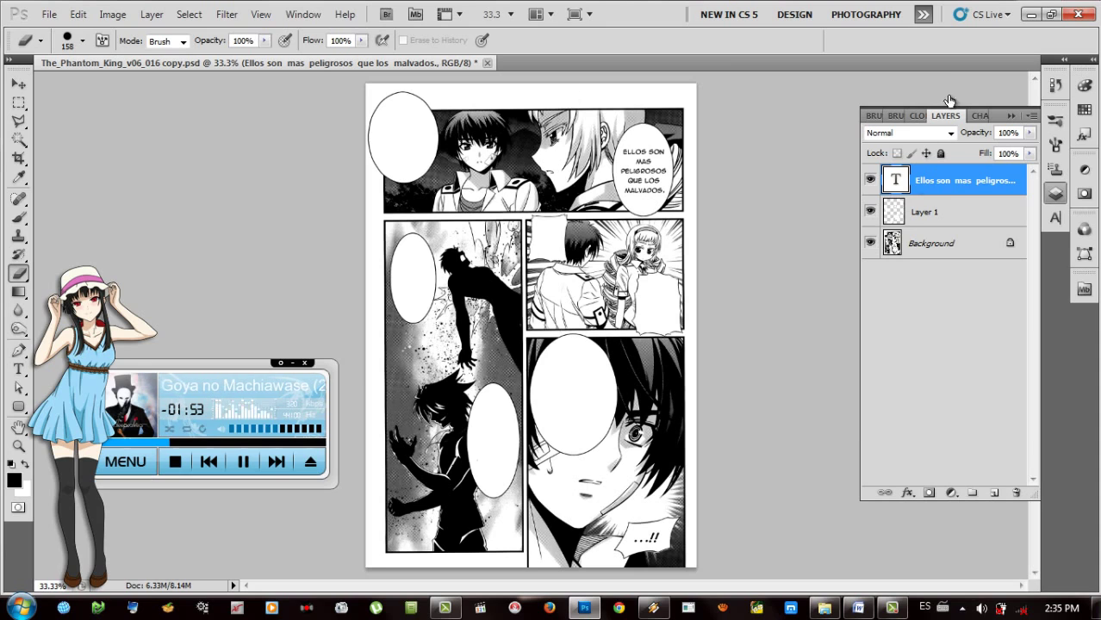
left_click(938, 218)
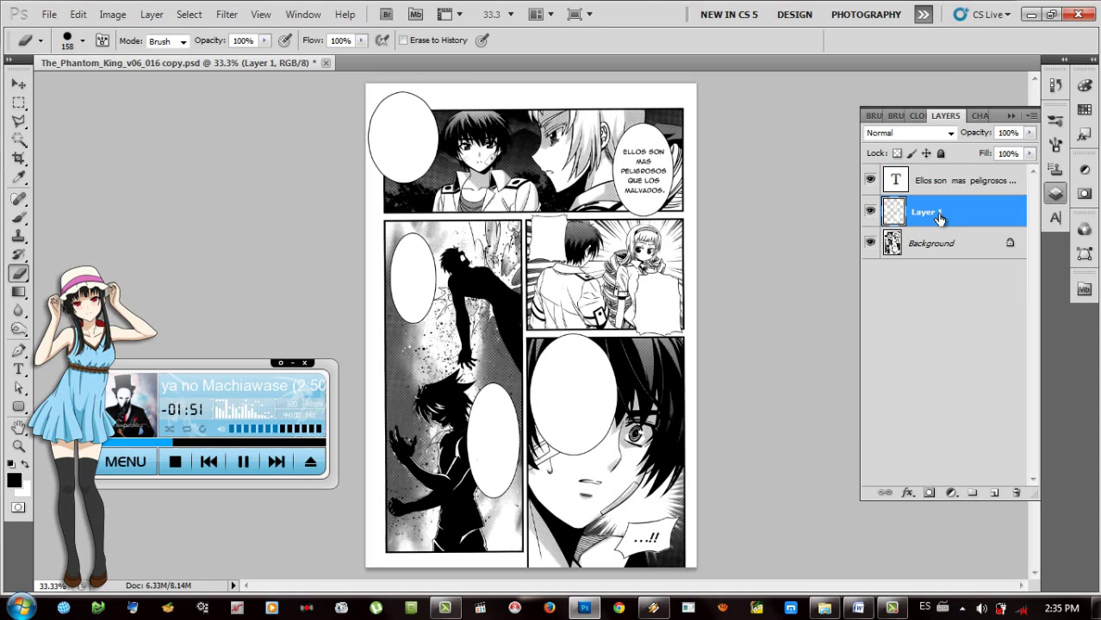
mouse_move(404, 116)
left_mouse_down()
mouse_move(425, 163)
mouse_move(382, 165)
mouse_move(391, 124)
mouse_move(393, 148)
mouse_move(419, 168)
left_mouse_up()
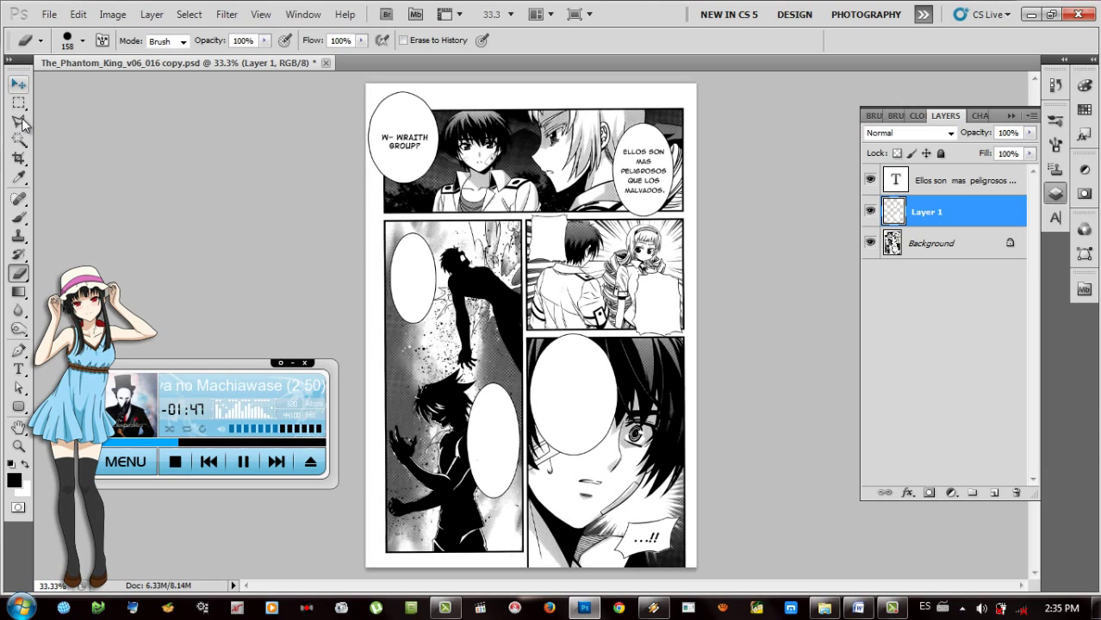
left_click(19, 121)
left_click(19, 102)
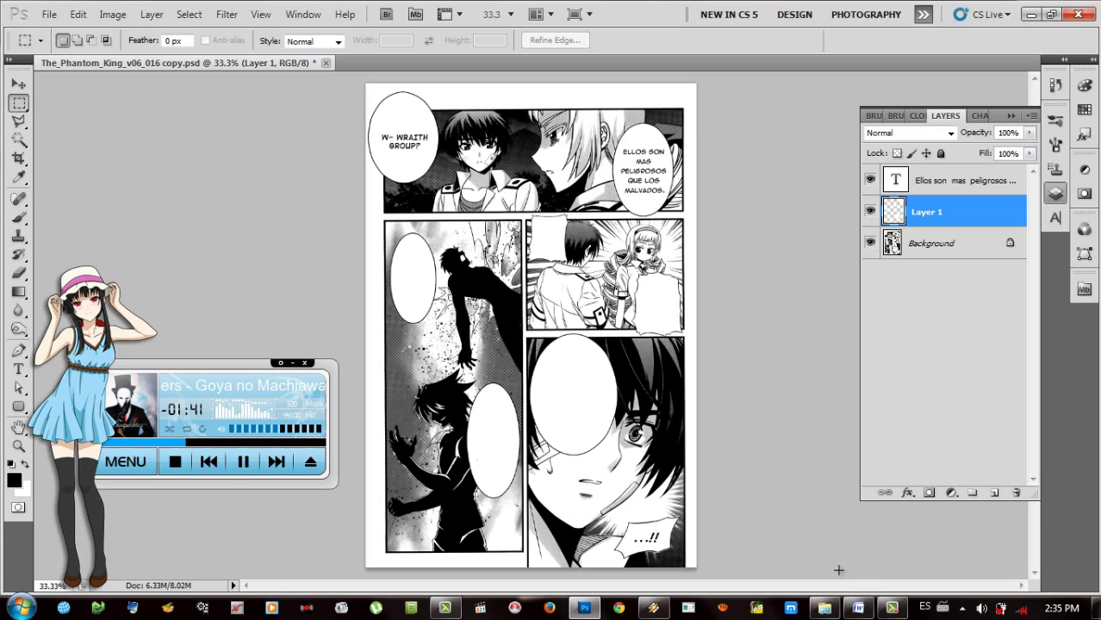
Step: Switch to the Word document PhantomKING 21 and read the translation lines under 016
mouse_move(858, 606)
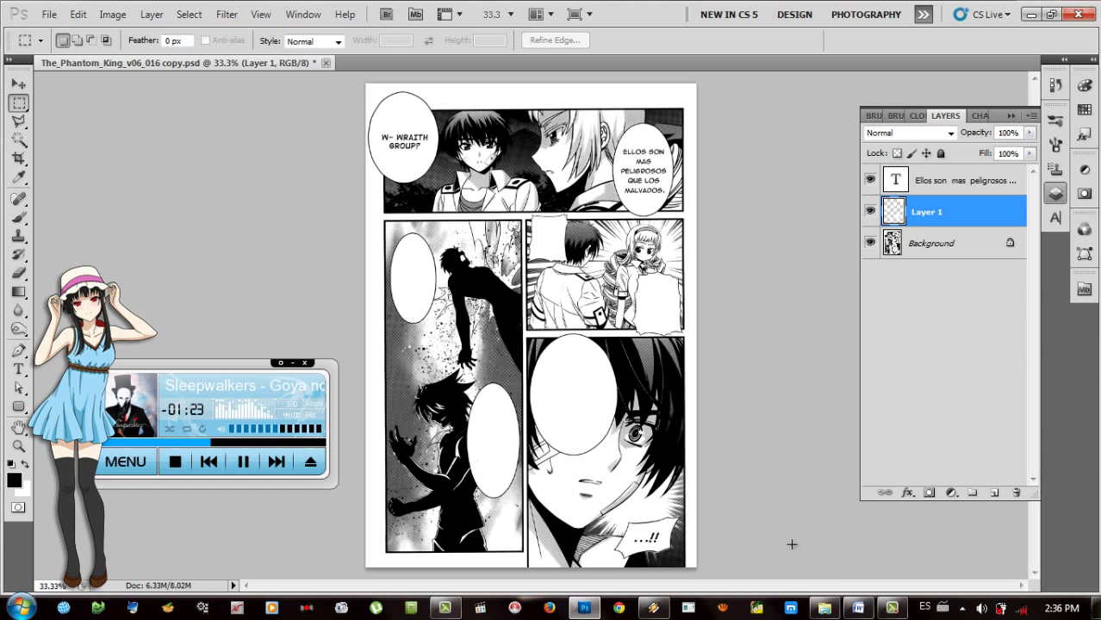
left_click(859, 608)
scroll(619, 278, "down", 2)
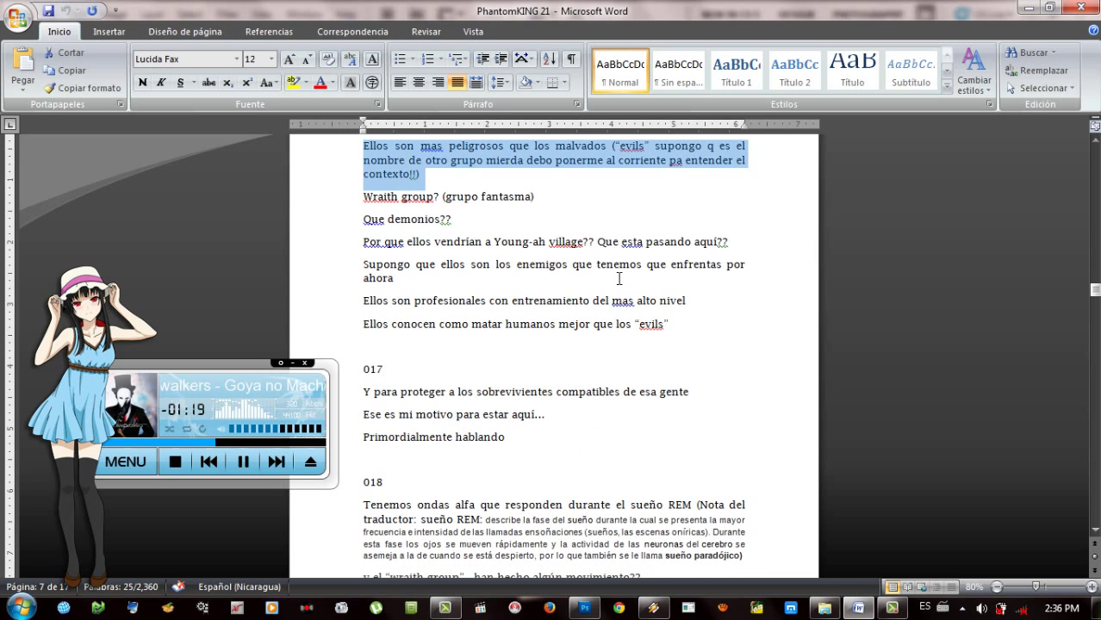
scroll(619, 278, "up", 1)
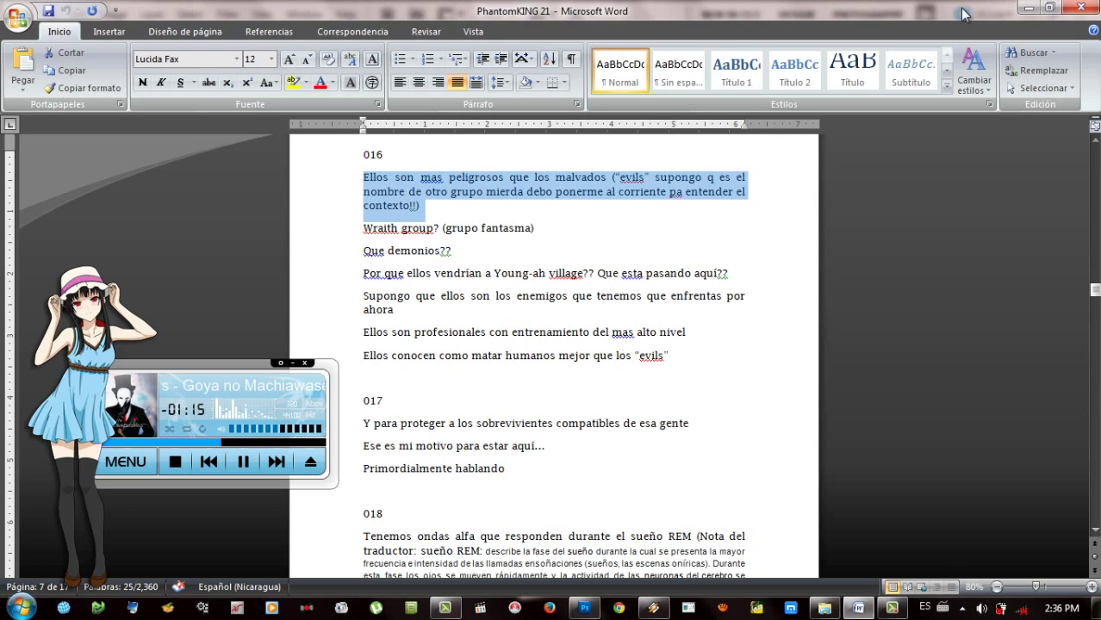
Step: Return from the Word translation document to the page The_Phantom_King_v06_016 copy in Photoshop
left_click(1025, 9)
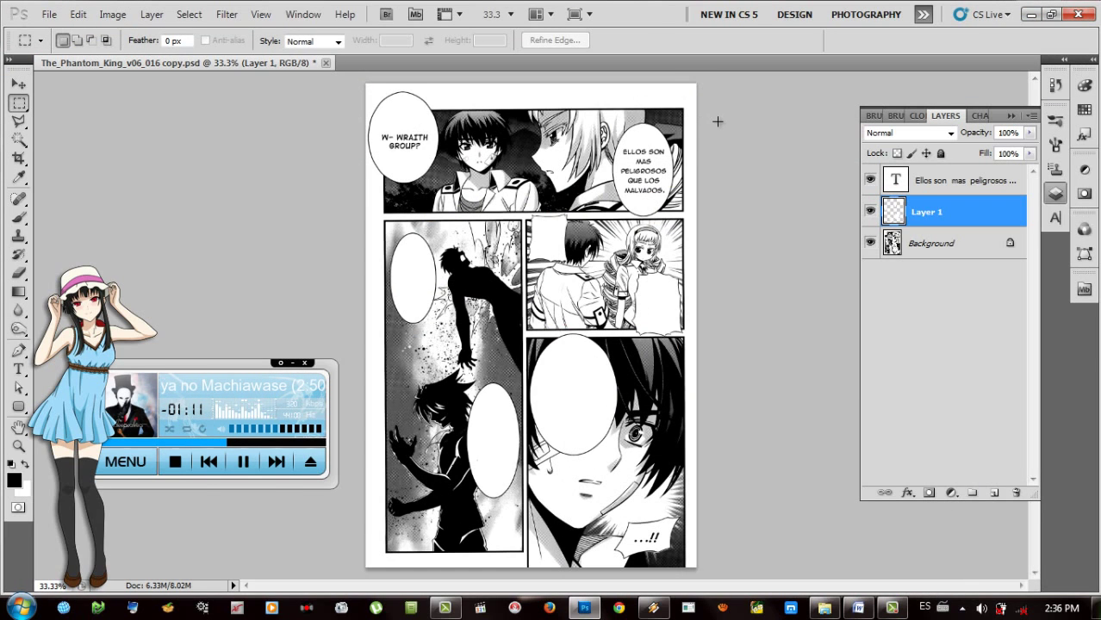
left_click(435, 185)
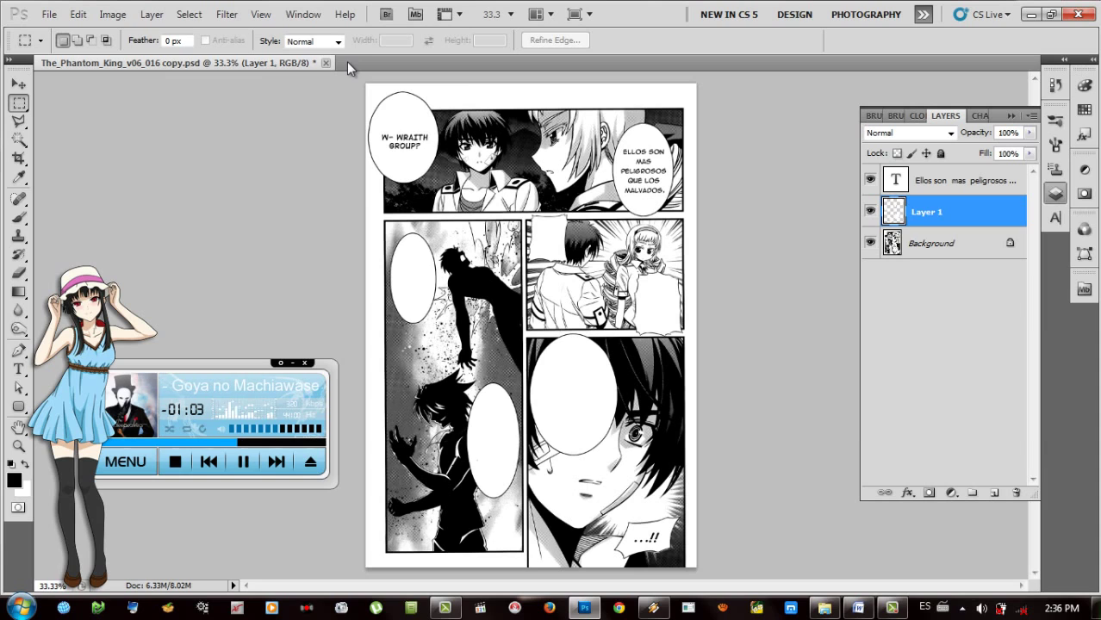
left_click(115, 15)
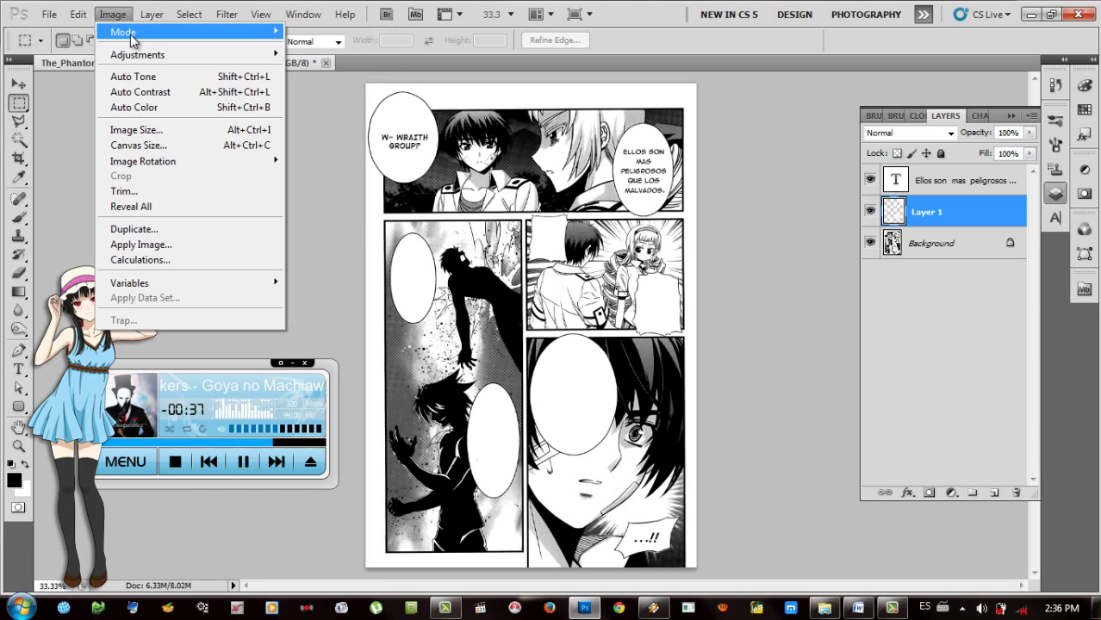
left_click(112, 16)
left_click(111, 15)
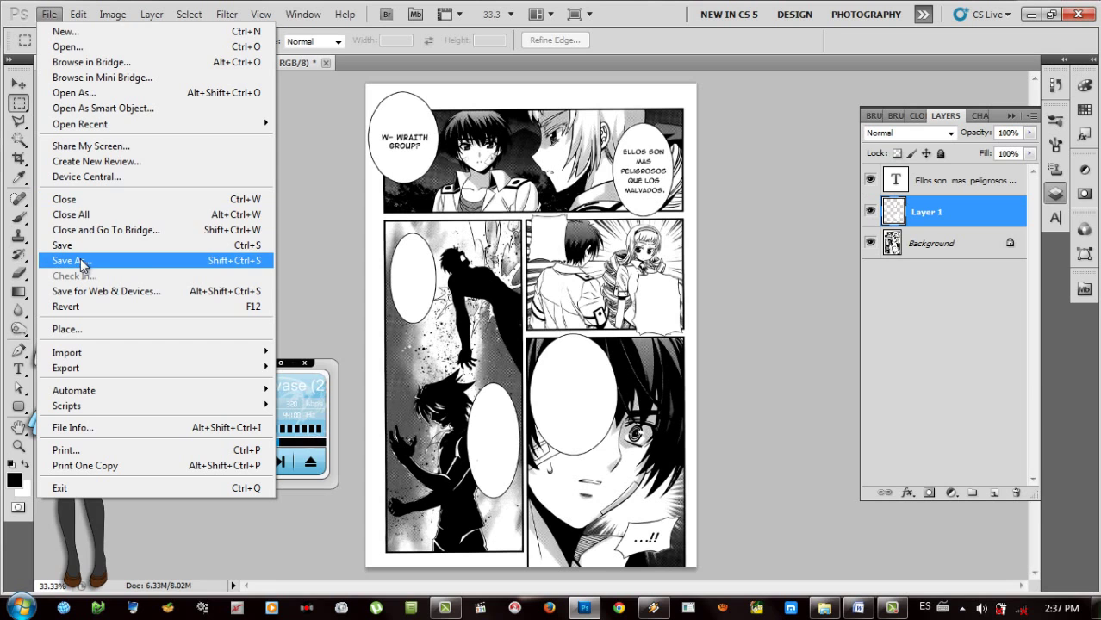
Step: Try to save the page as a JPEG copy at Maximum quality 12
left_click(124, 265)
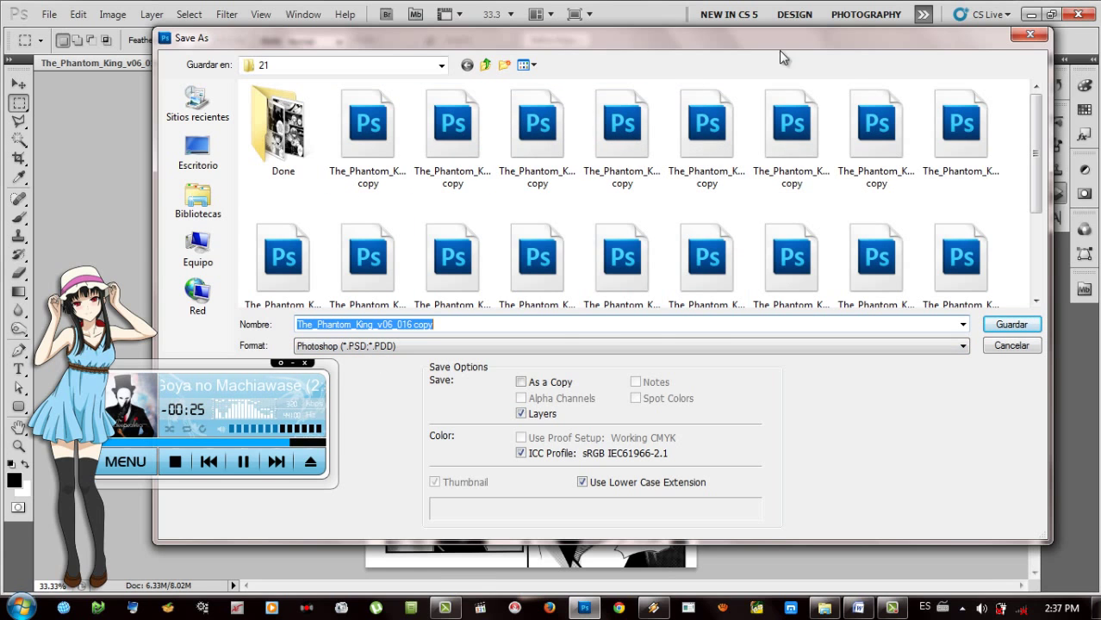
left_click_drag(883, 40, 569, 343)
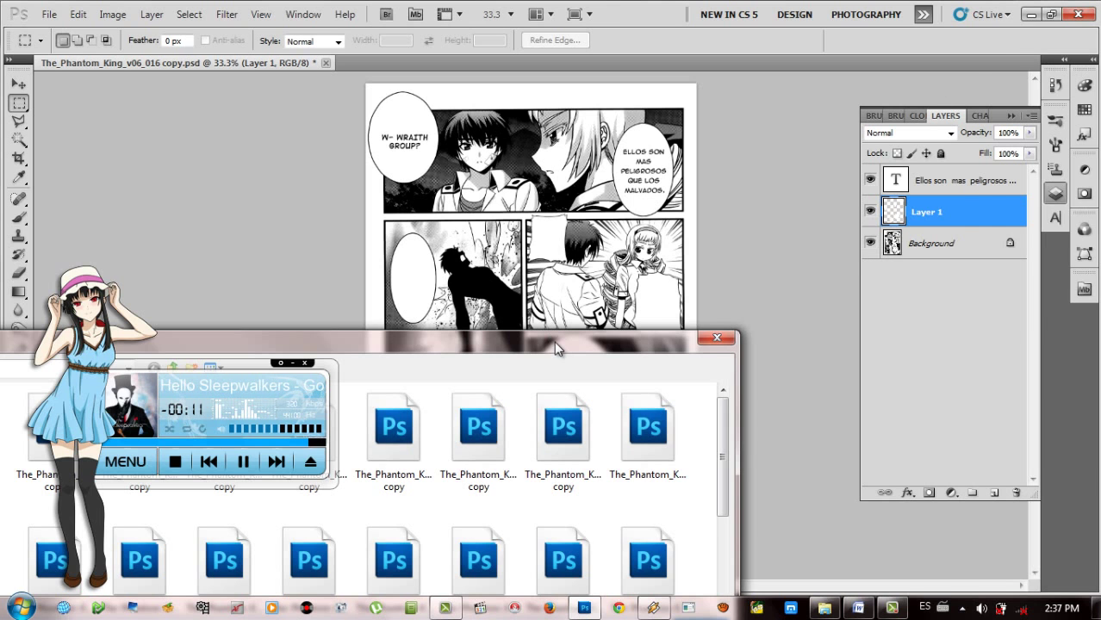
key("ctrl+shift+s")
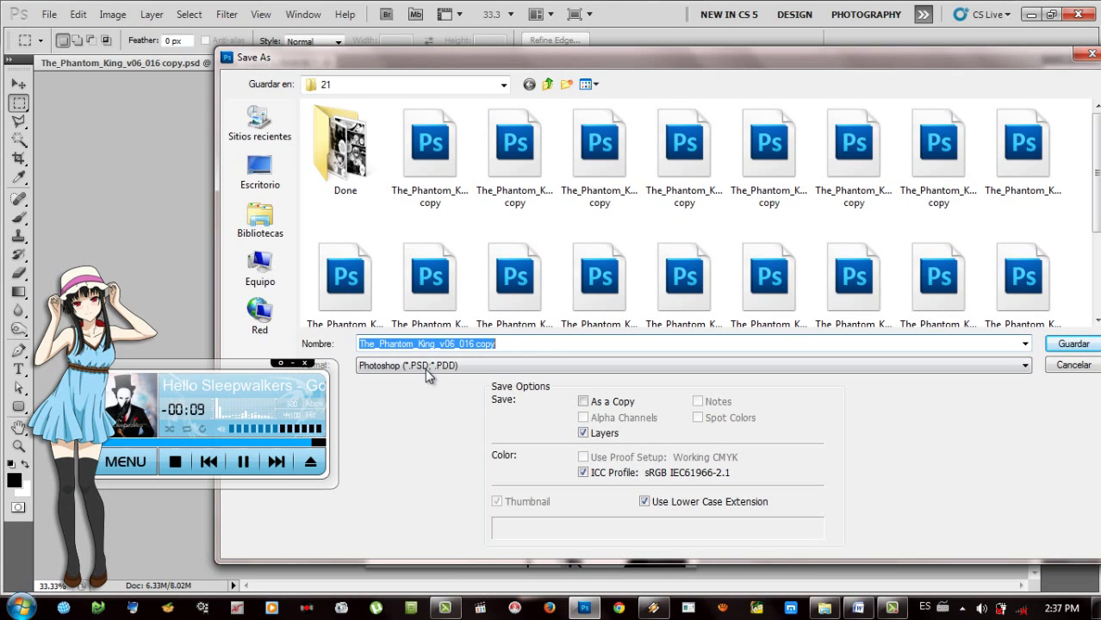
left_click(425, 369)
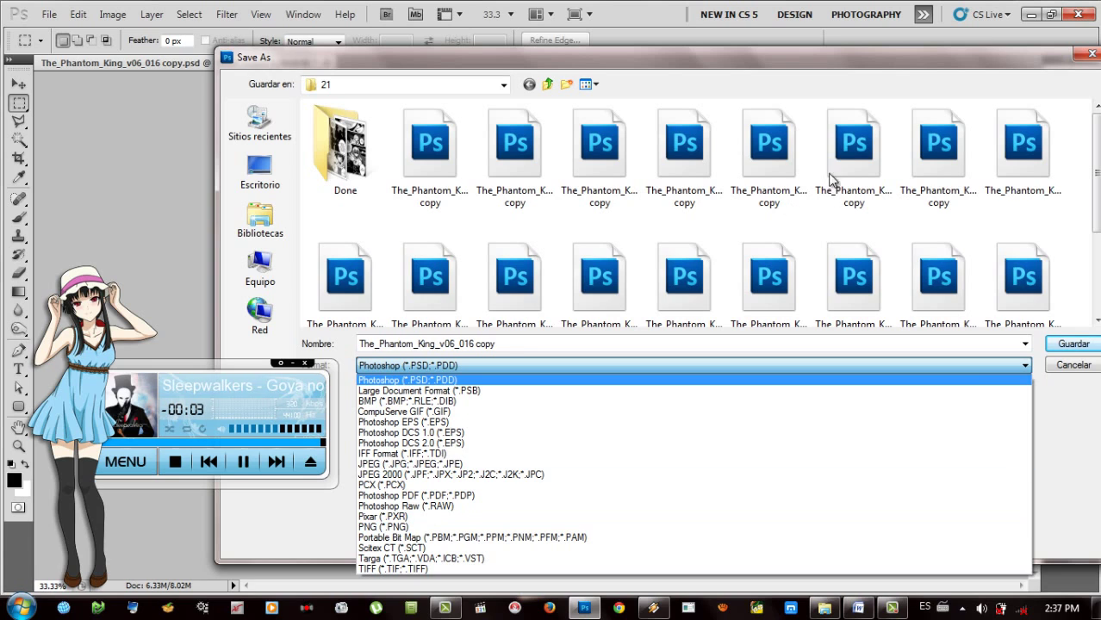
left_click(408, 465)
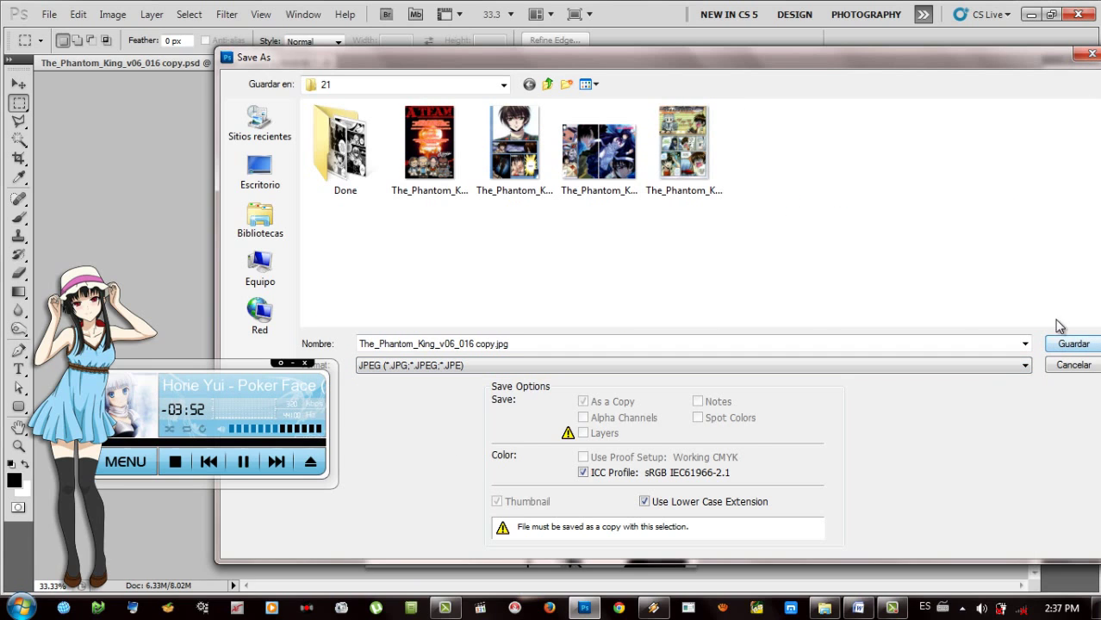
left_click(1068, 344)
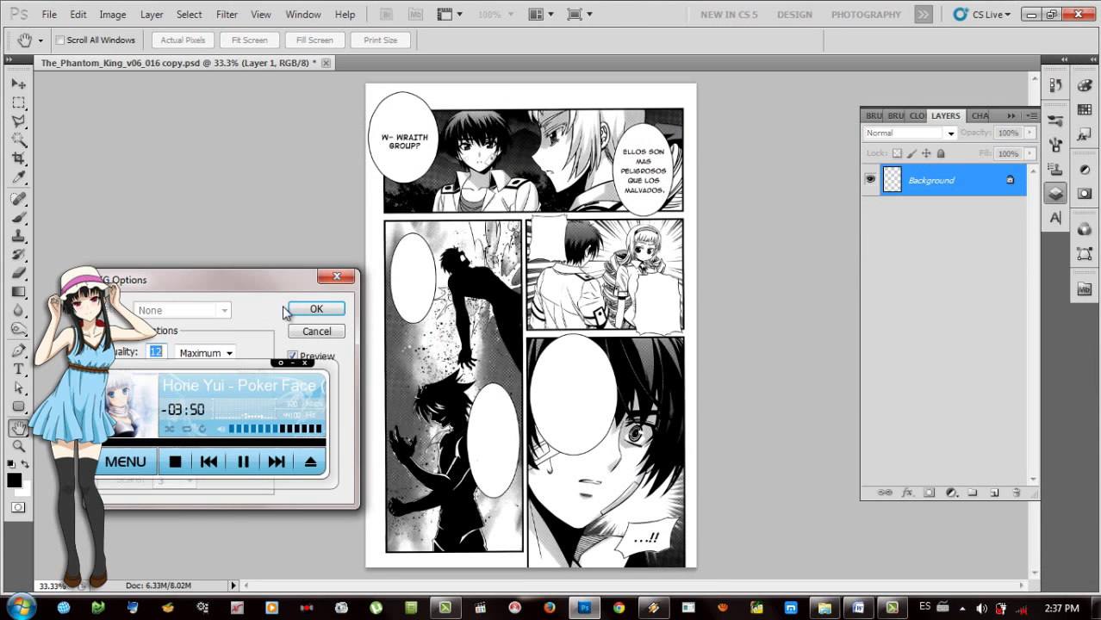
left_click_drag(290, 267, 610, 116)
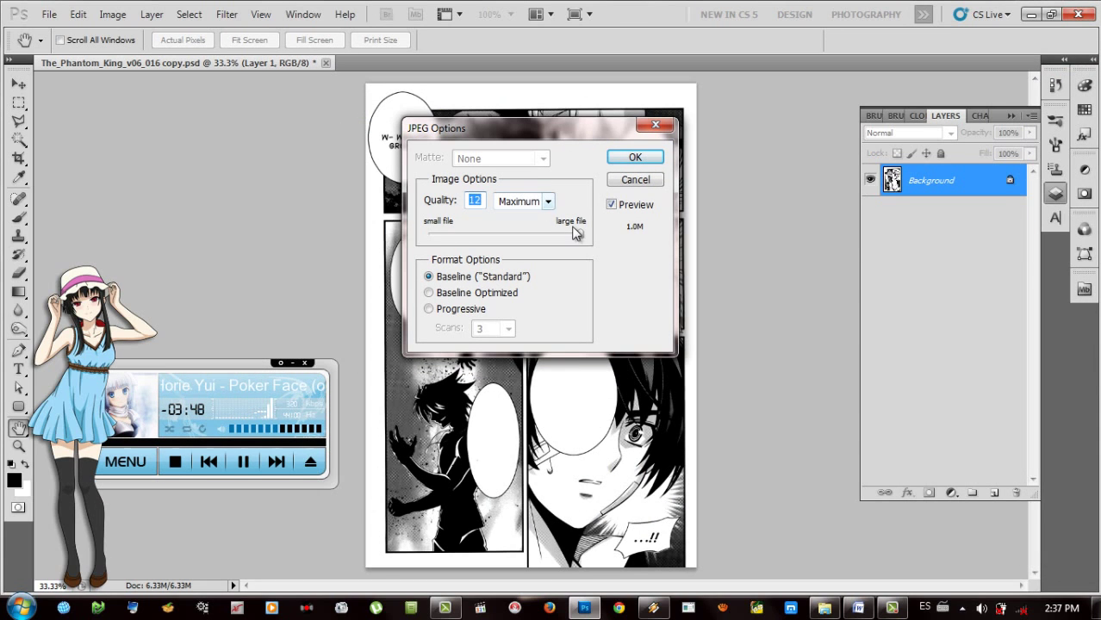
left_click_drag(583, 234, 635, 252)
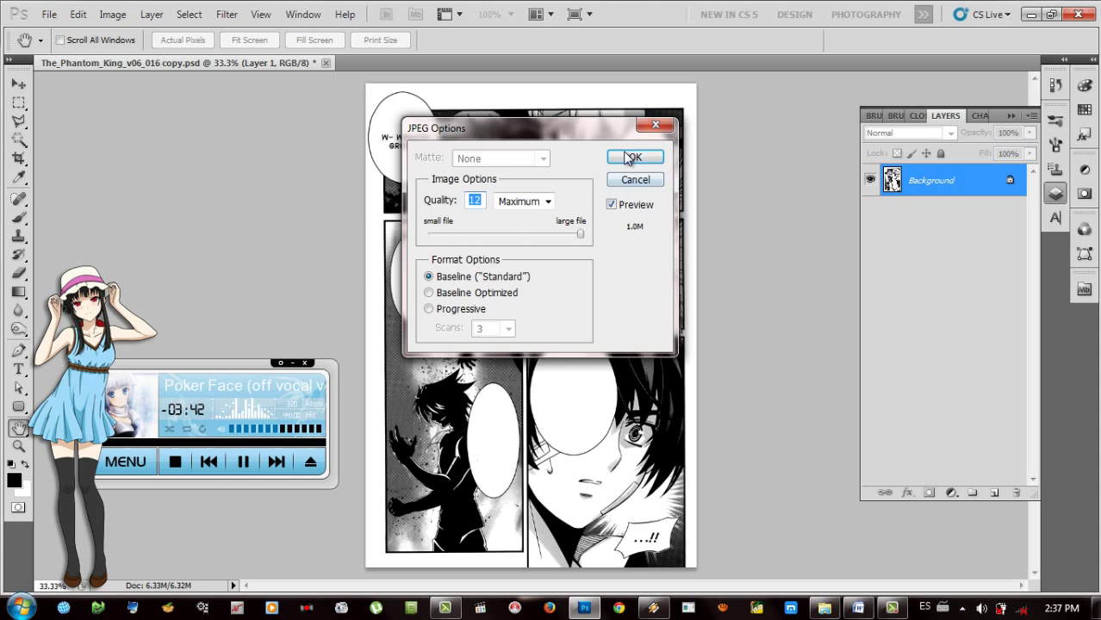
left_click(635, 179)
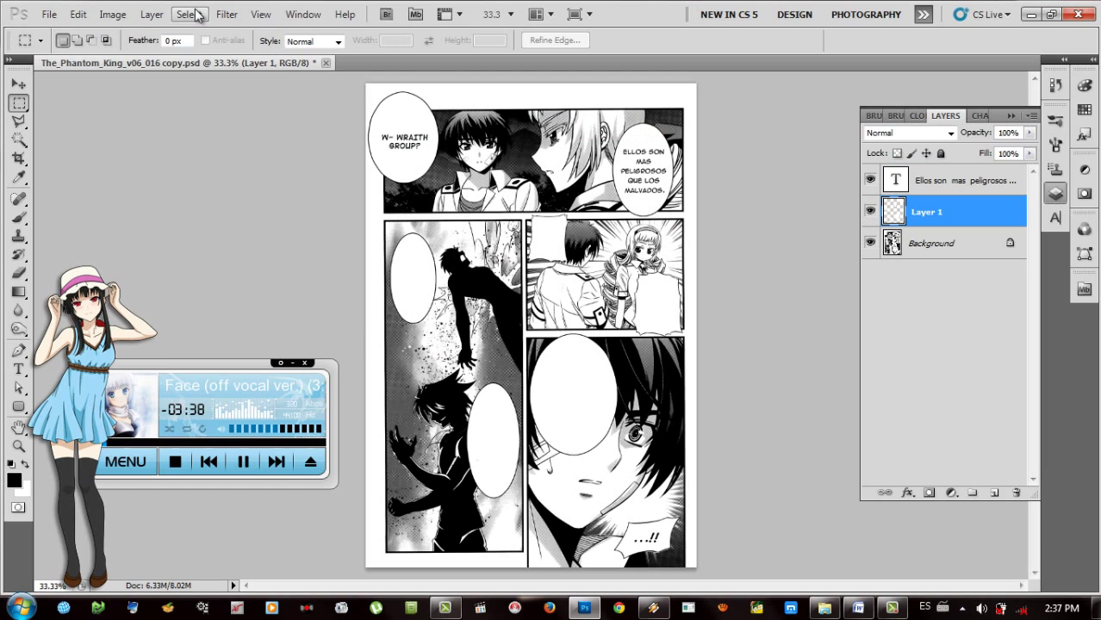
left_click(113, 15)
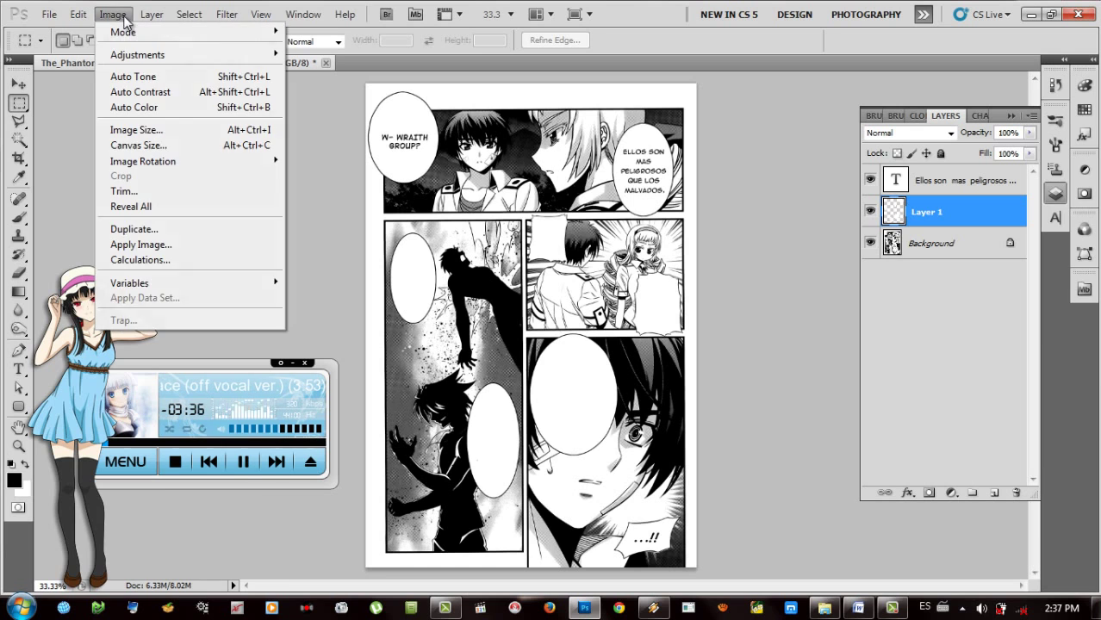
left_click(51, 14)
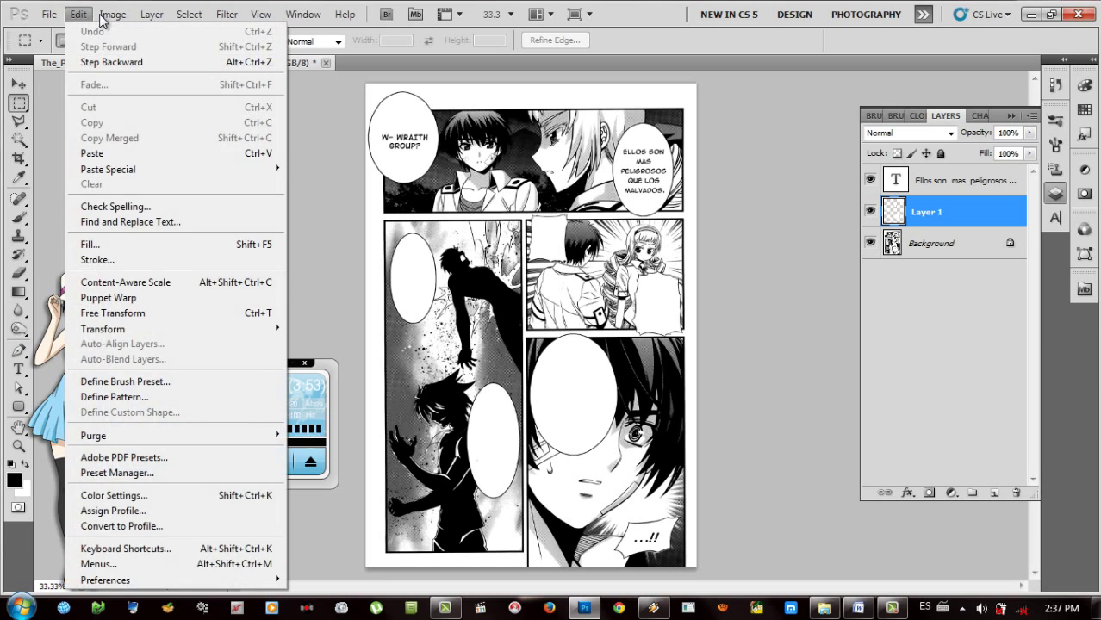
left_click(107, 14)
left_click(53, 15)
left_click(116, 16)
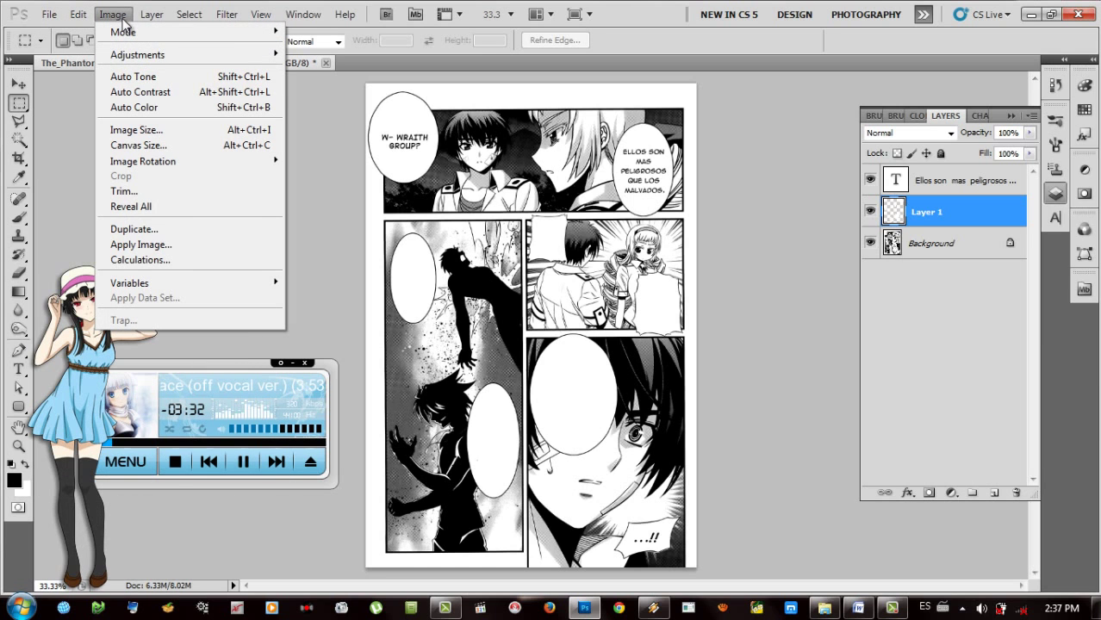
left_click(123, 20)
left_click(123, 20)
mouse_move(138, 32)
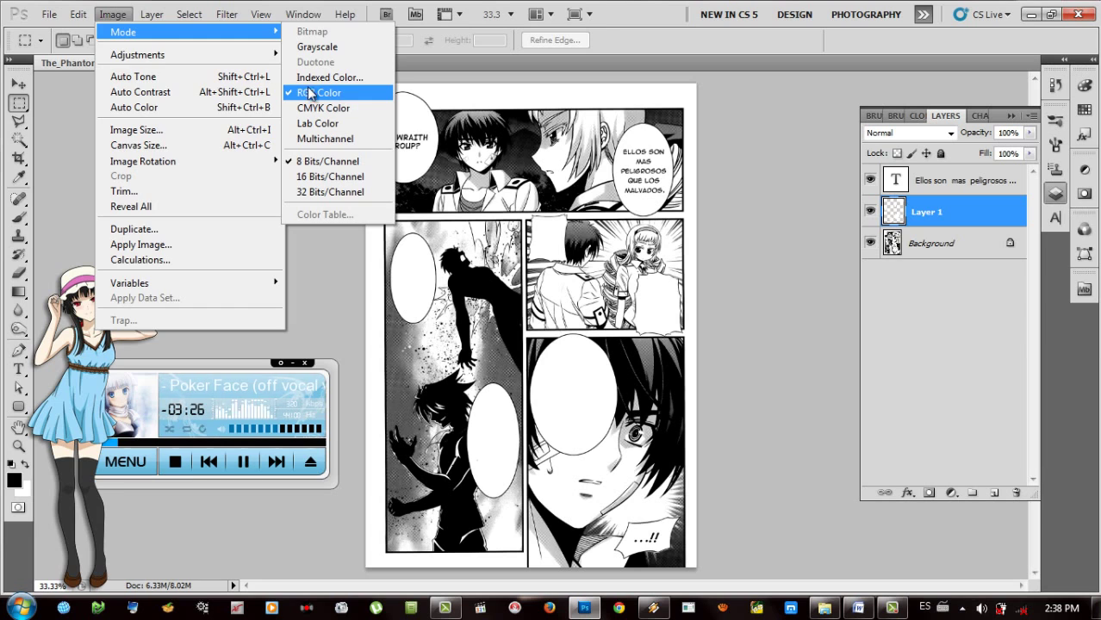
Step: Save the page to the desktop (Escritorio) as PNG copy The_Phantom_King_v06_016 copy.png with interlacing set to None
left_click(45, 16)
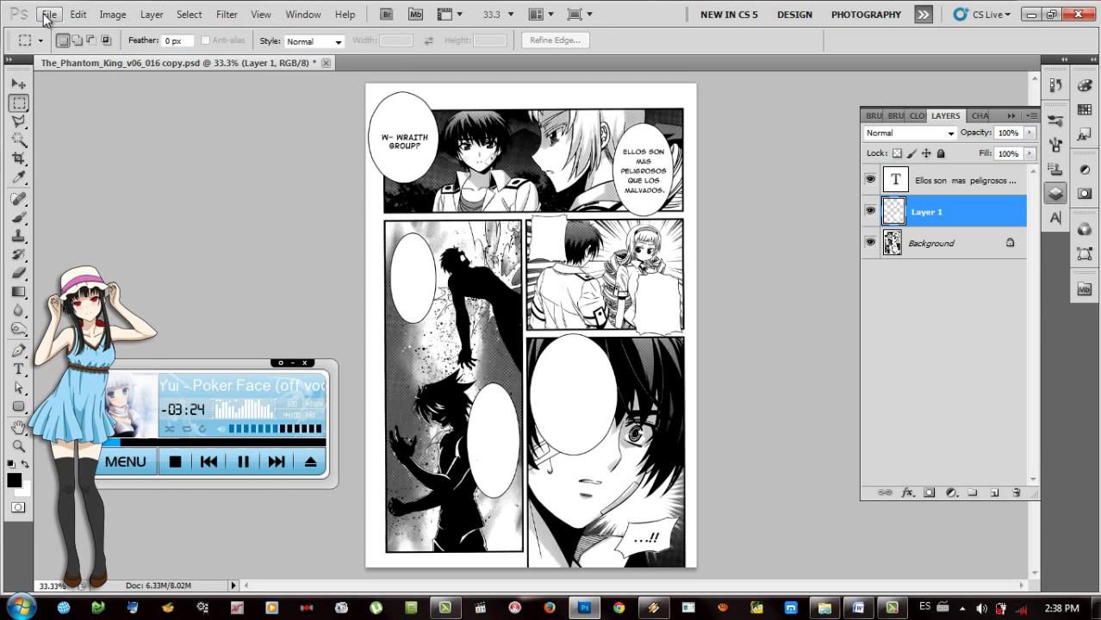
left_click(46, 15)
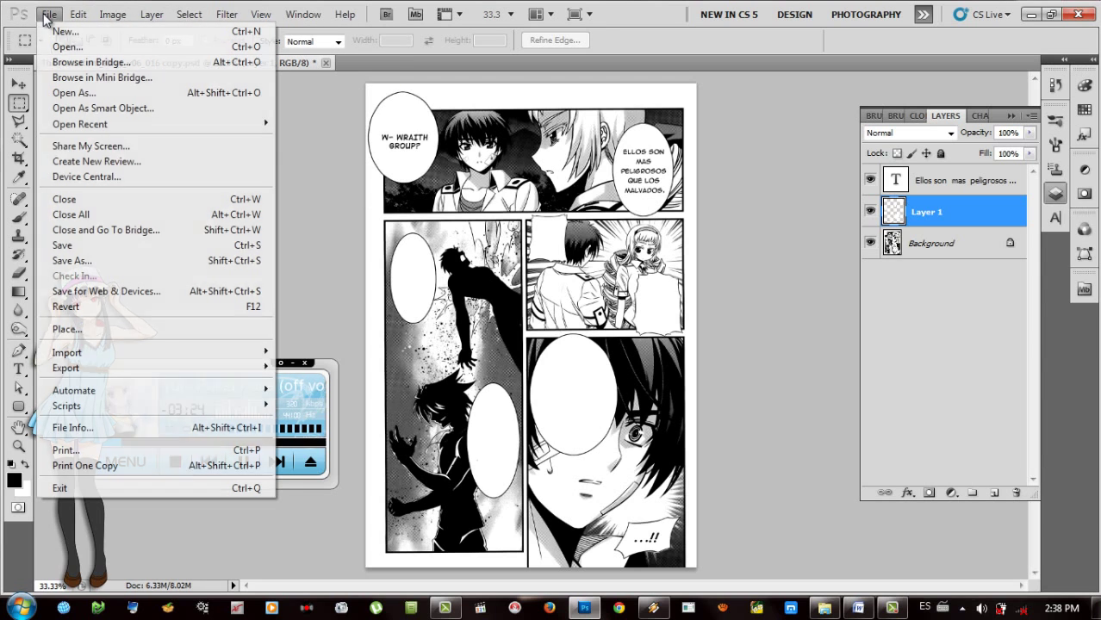
left_click(86, 260)
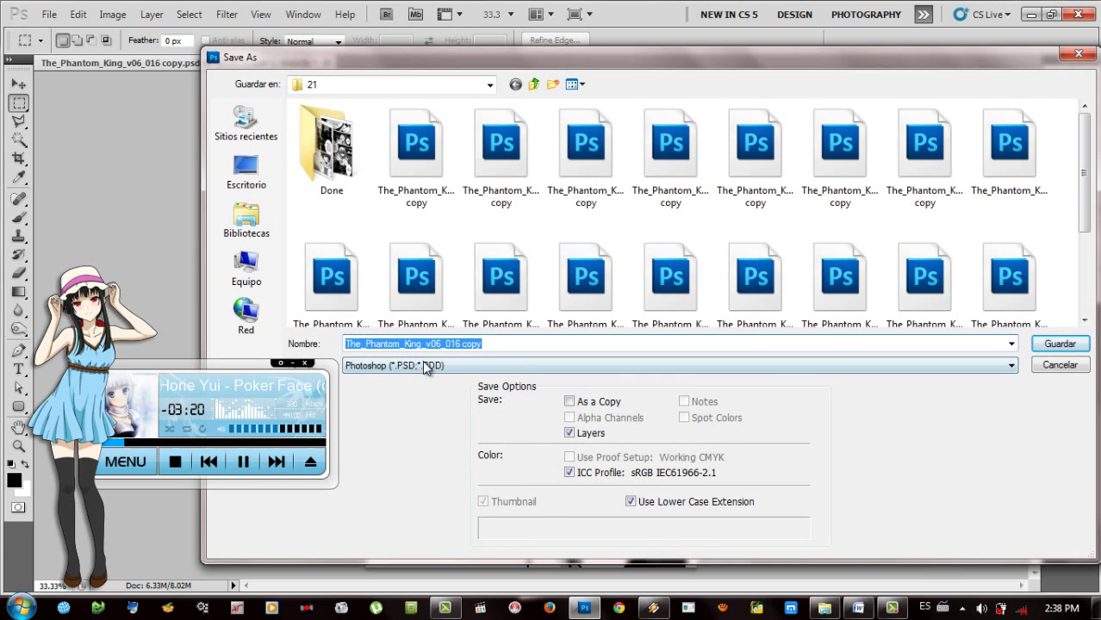
left_click(419, 364)
left_click(398, 526)
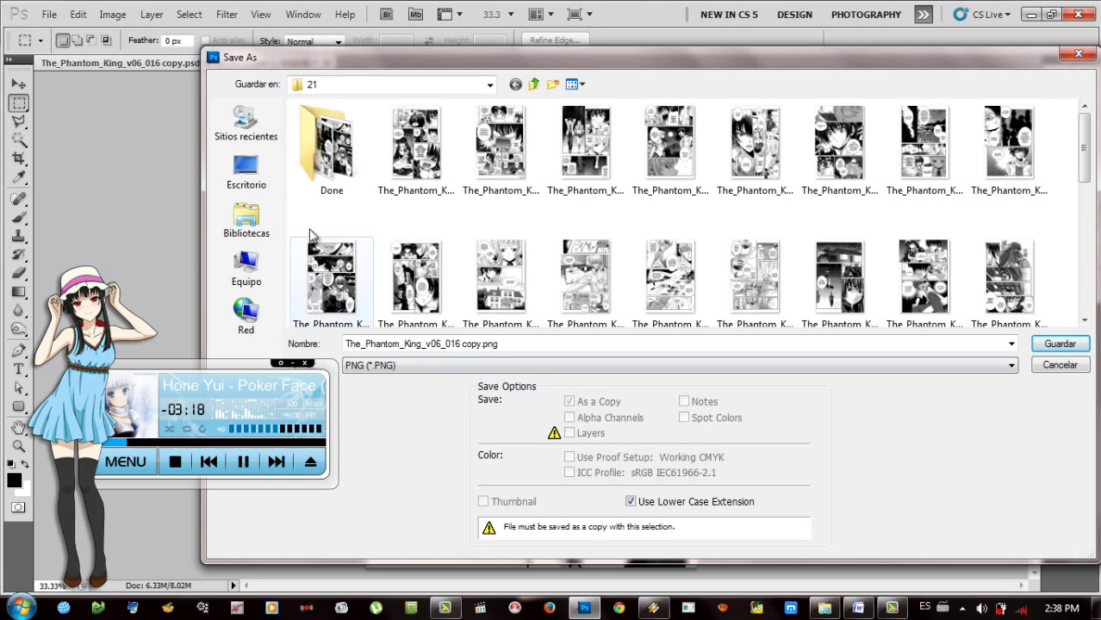
left_click(246, 171)
key("Return")
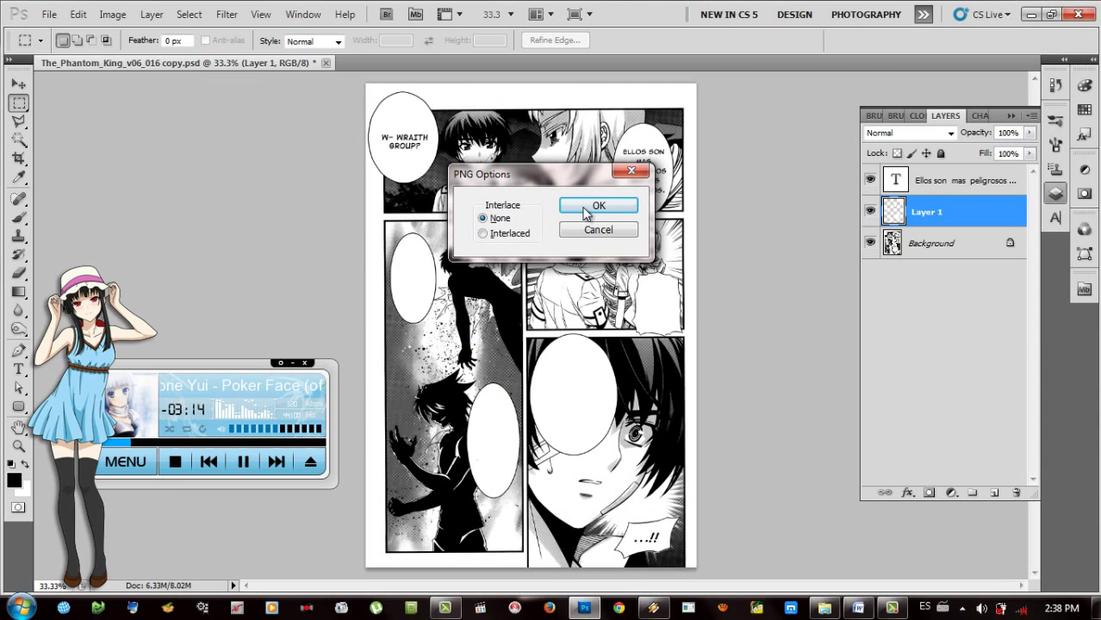
left_click(594, 205)
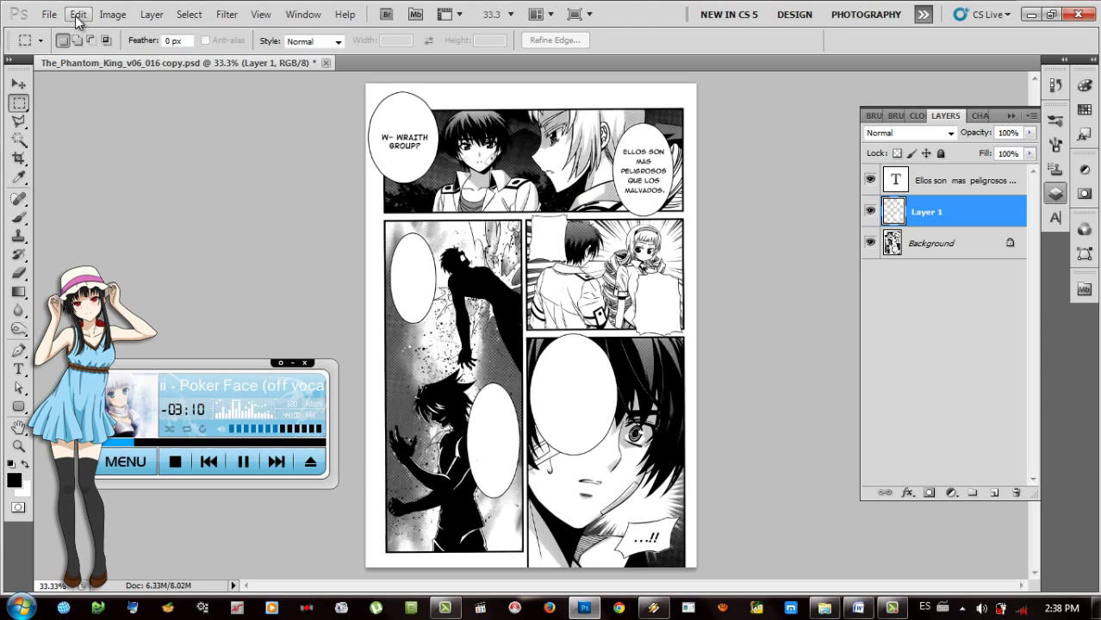
Step: Show the Windows desktop and move the exported PNG The_Phantom_King_v06_016 copy to an empty spot near the upper middle
left_click(1029, 14)
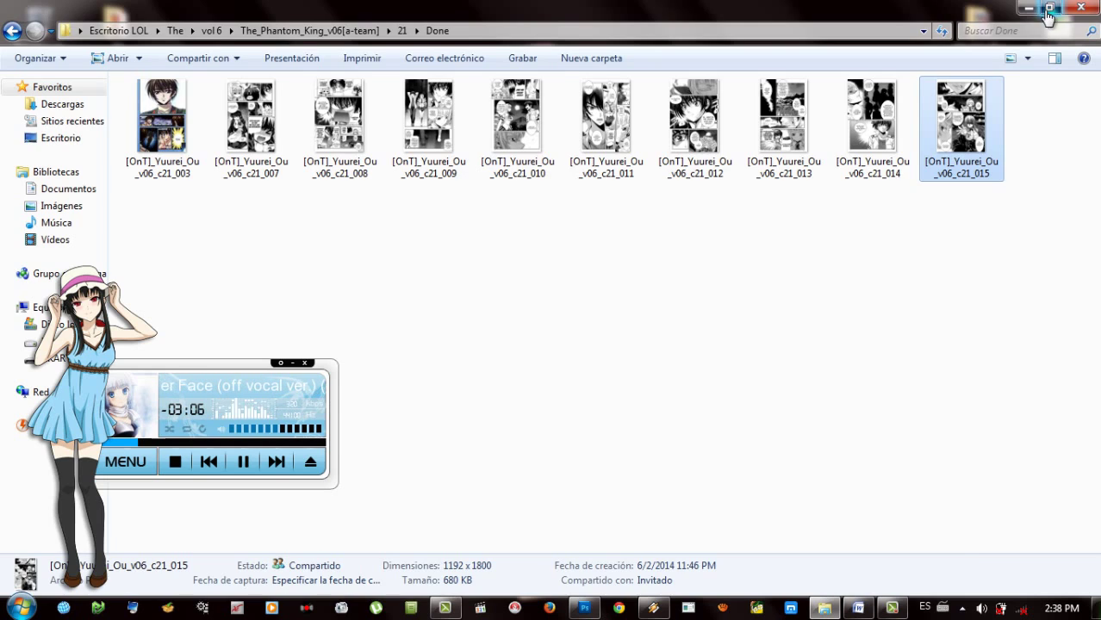
left_click(1048, 15)
left_click(567, 9)
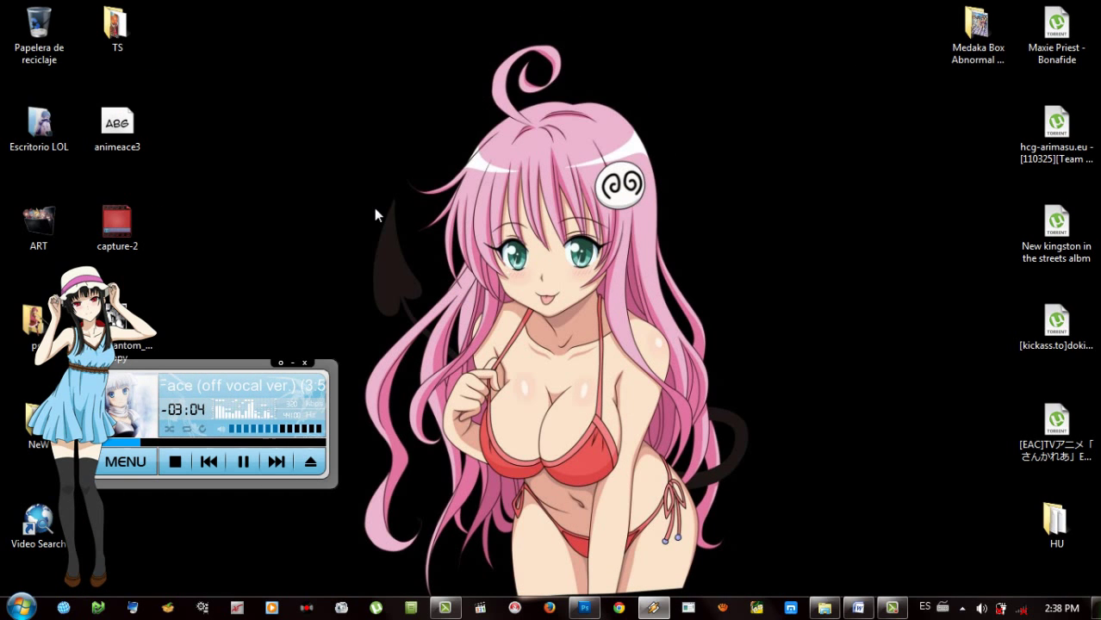
left_click_drag(120, 326, 408, 134)
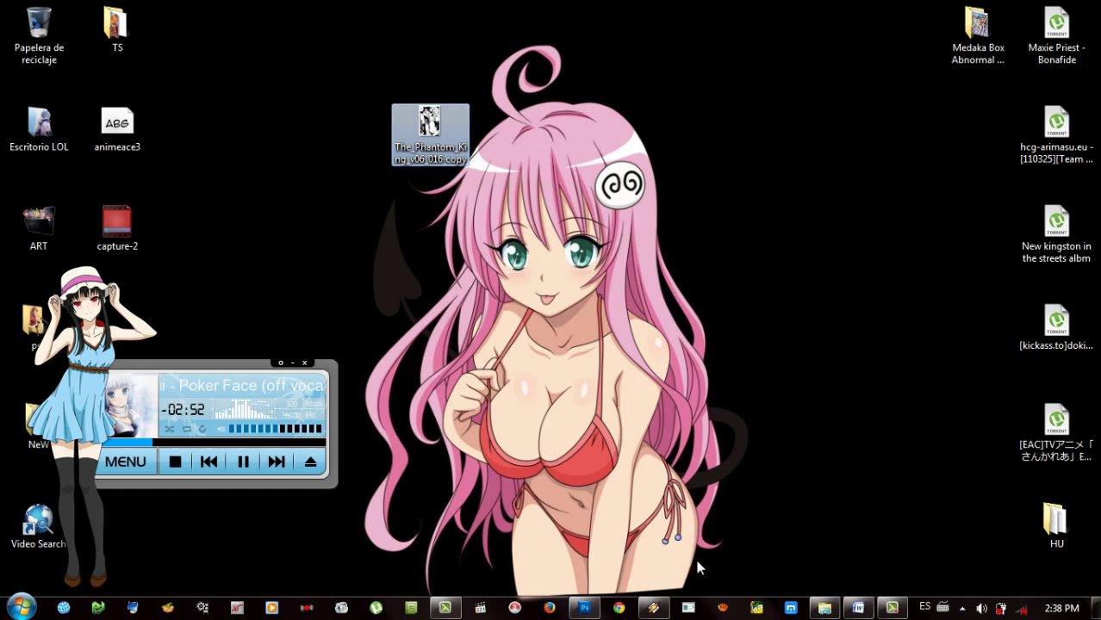
Step: Check the file details of the original page The_Phantom_King_v06_016 in folder 21, and return to the desktop
left_click(820, 608)
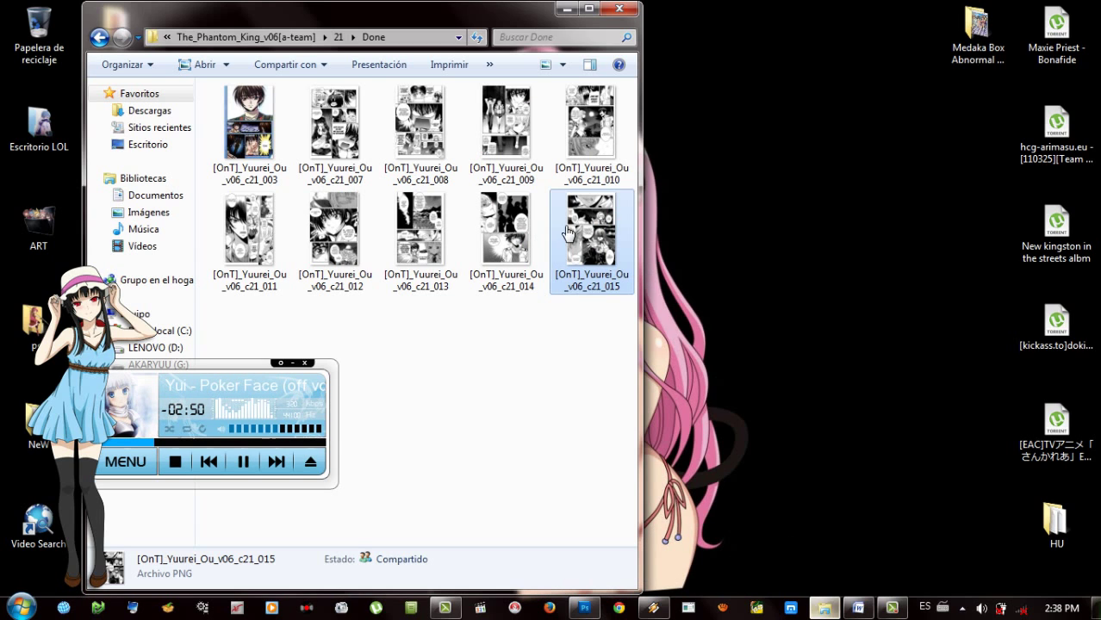
left_click(589, 8)
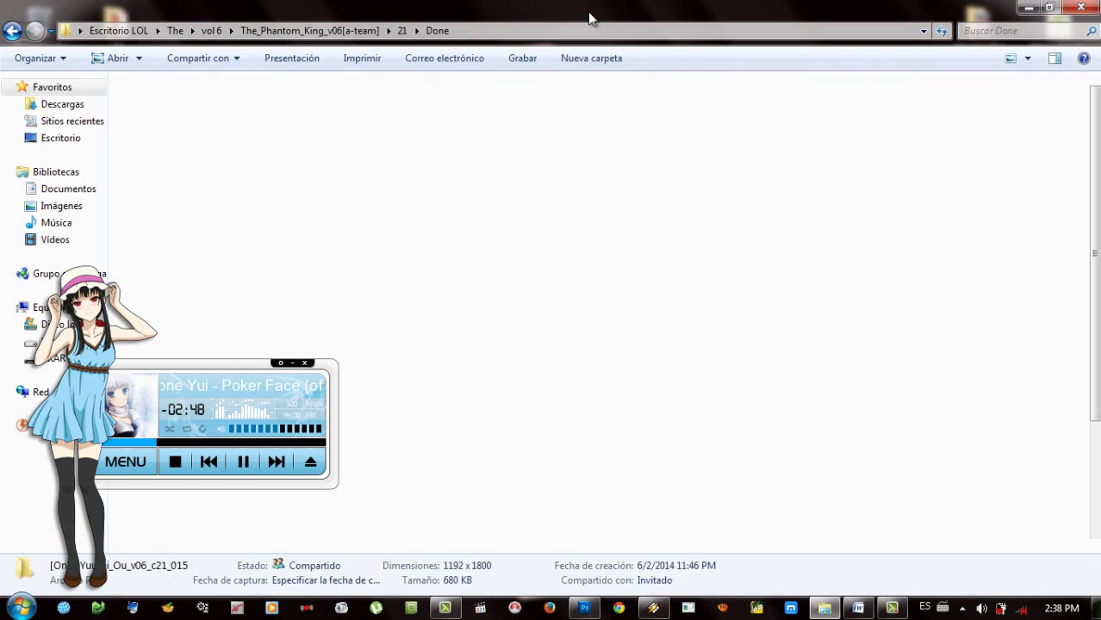
key("alt+Up")
left_click(510, 338)
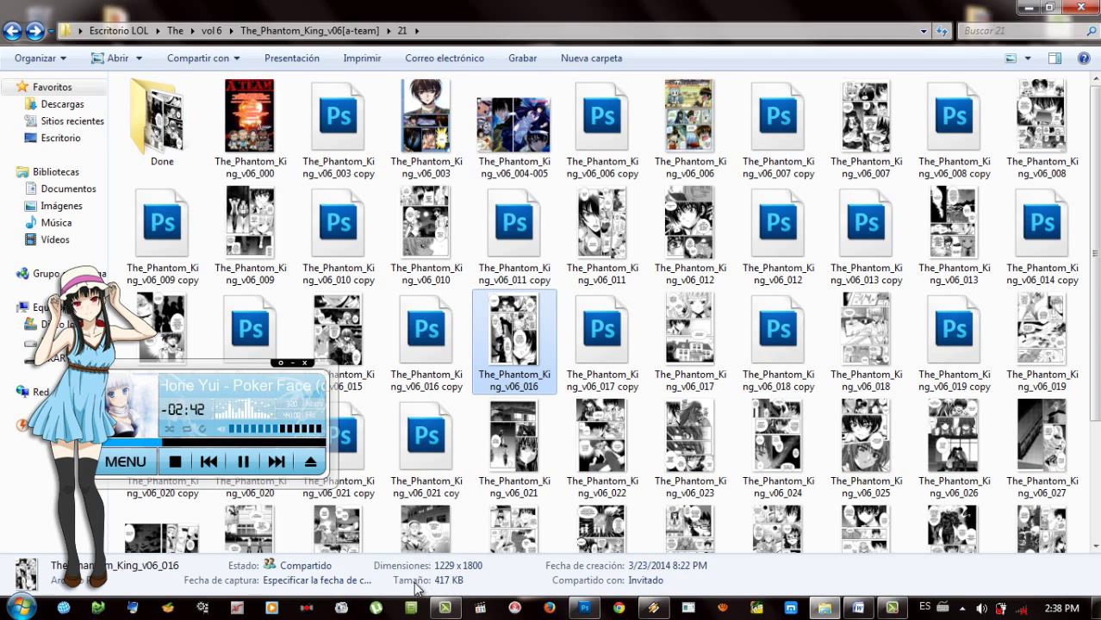
left_click(1027, 7)
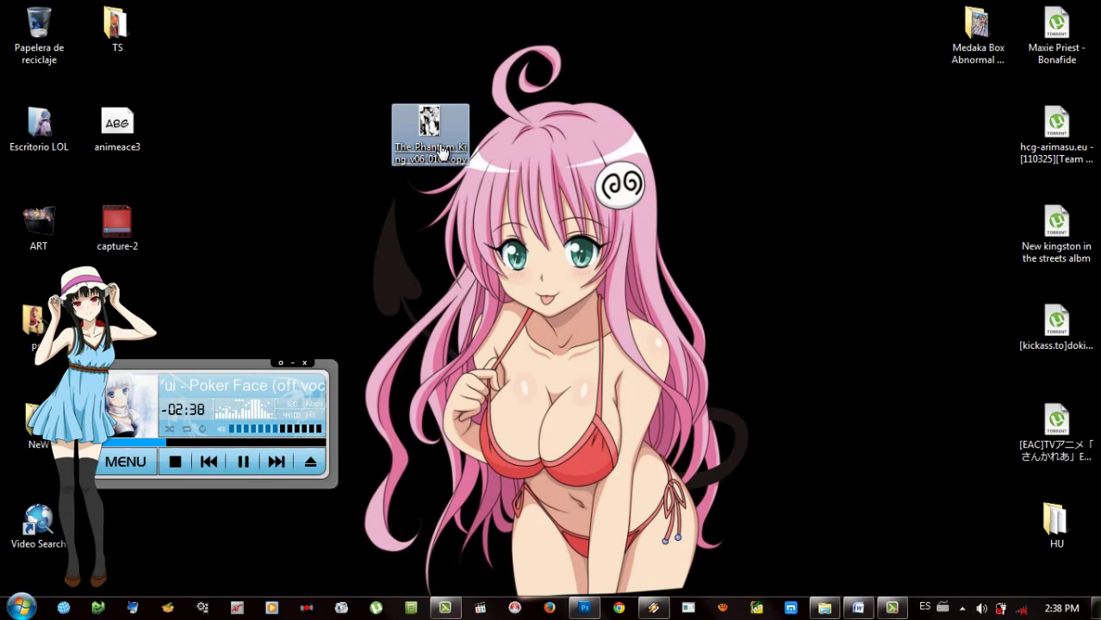
Step: Switch to Photoshop and try to convert the page to Indexed Color mode
left_click(584, 608)
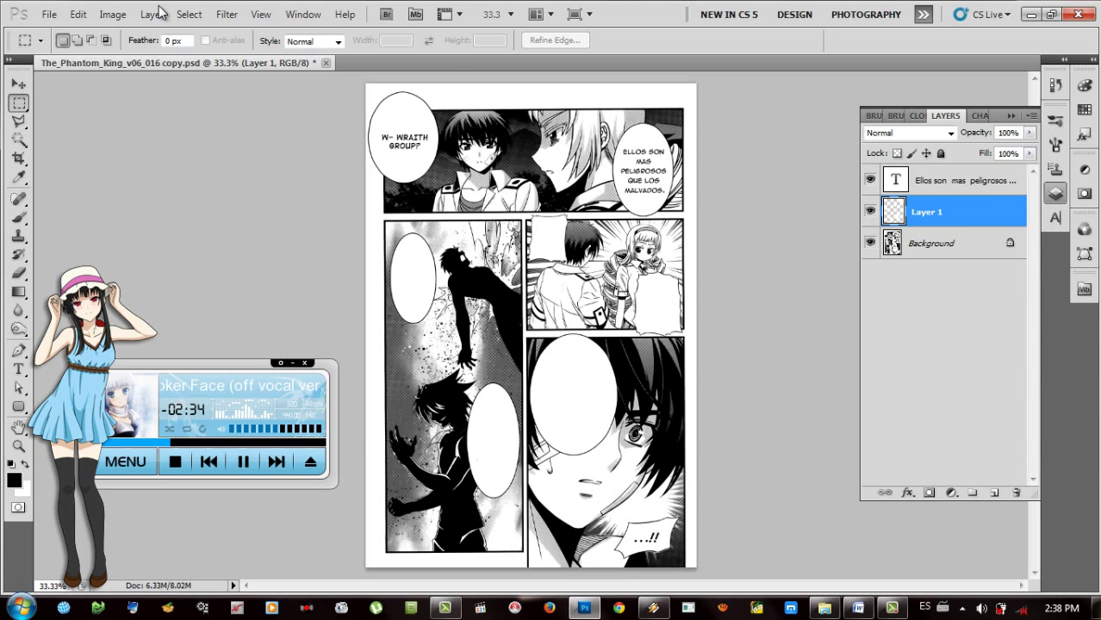
left_click(112, 14)
mouse_move(129, 32)
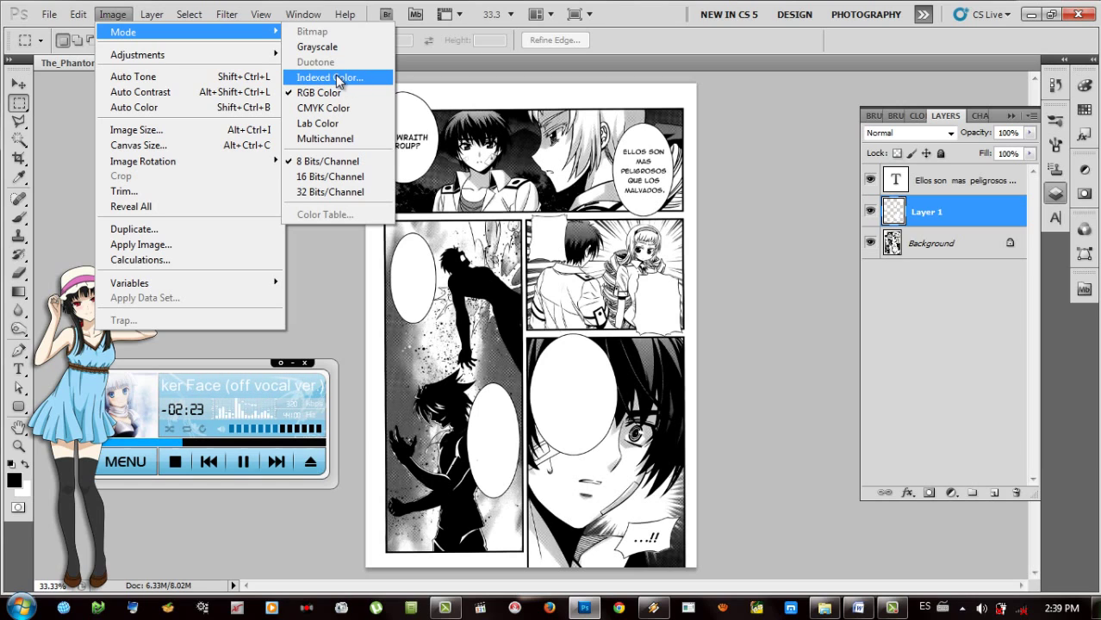
left_click(335, 77)
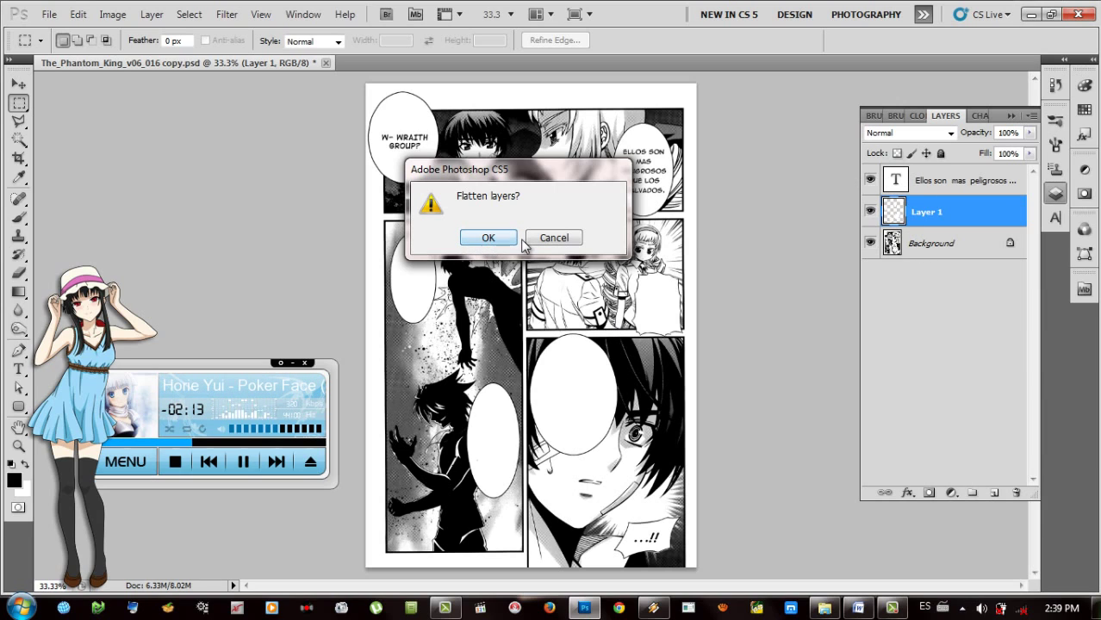
left_click(554, 238)
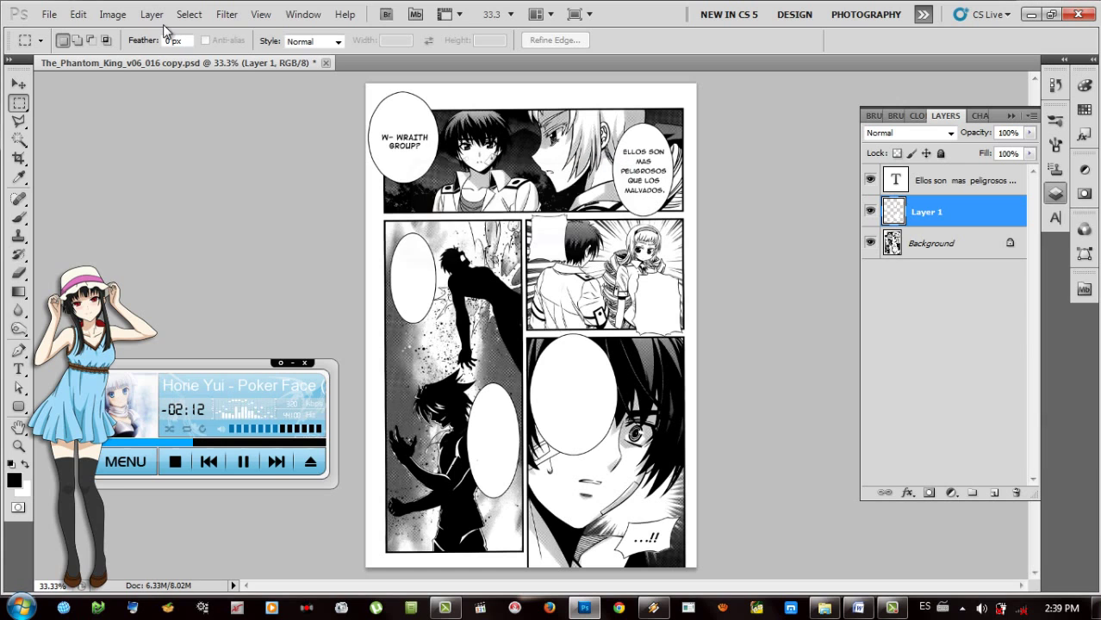
left_click(53, 13)
left_click(78, 260)
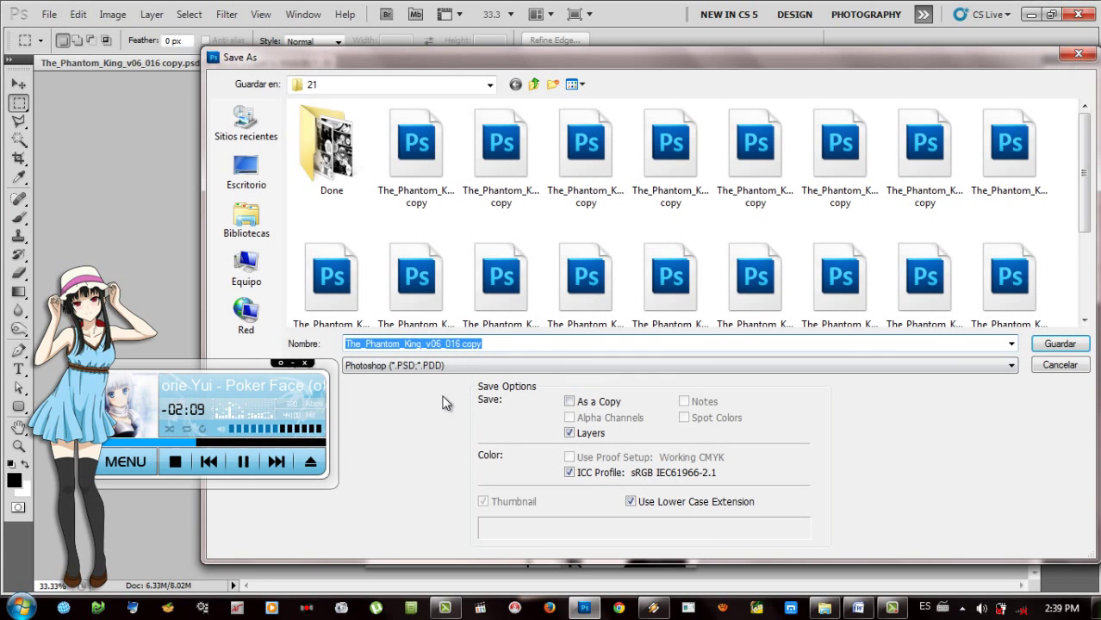
left_click(1060, 365)
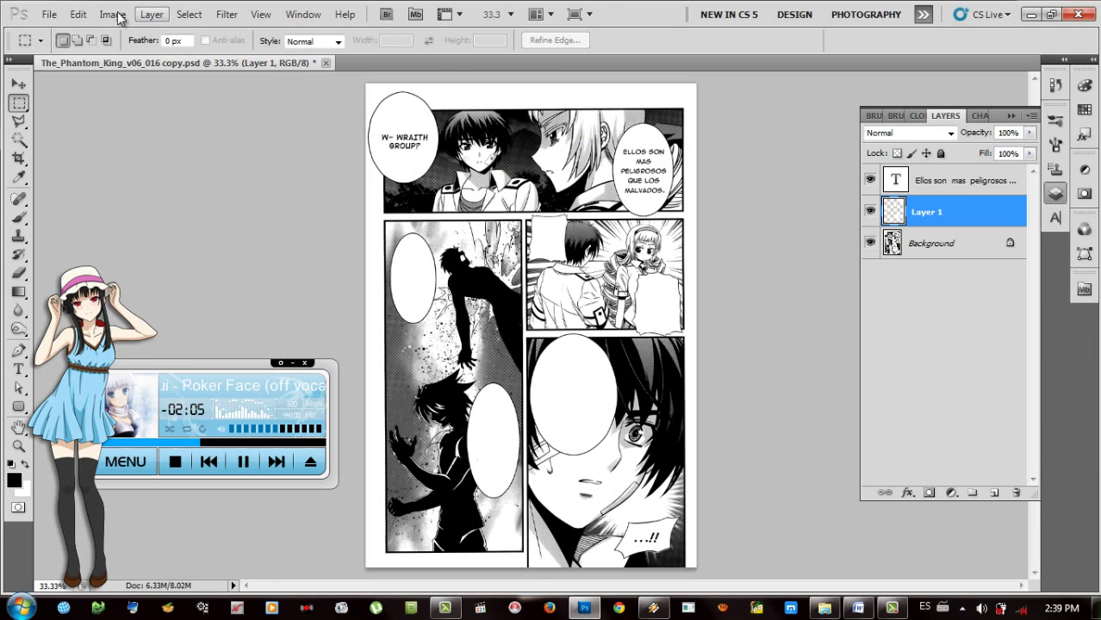
Step: Flatten the layers and convert the page to Indexed Color with the Exact palette and forced Black and White
left_click(49, 14)
mouse_move(78, 17)
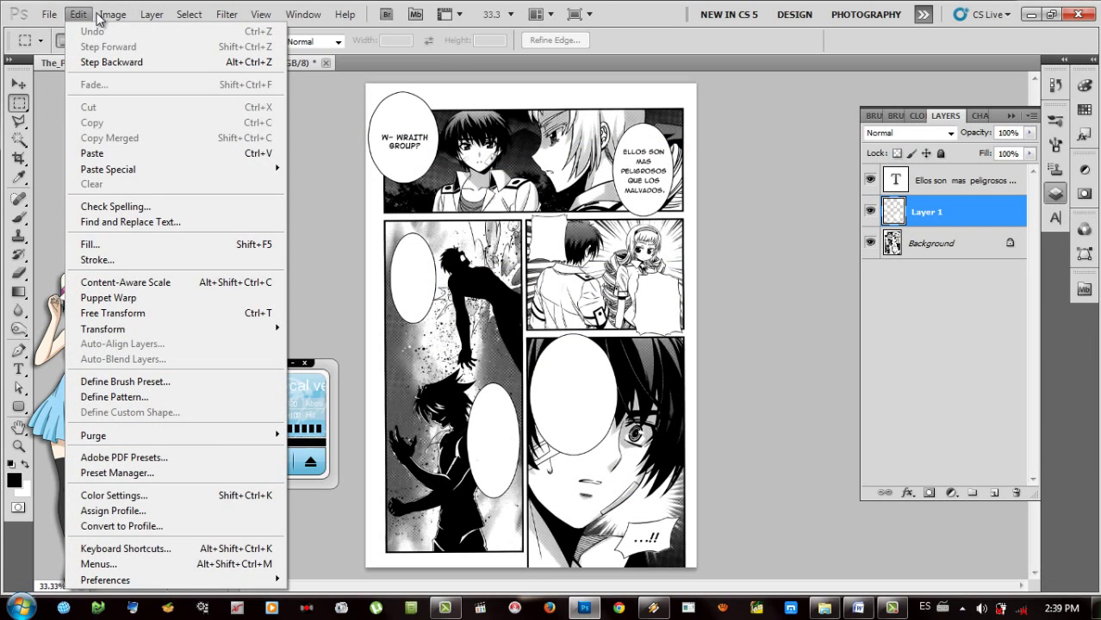
mouse_move(110, 14)
mouse_move(124, 32)
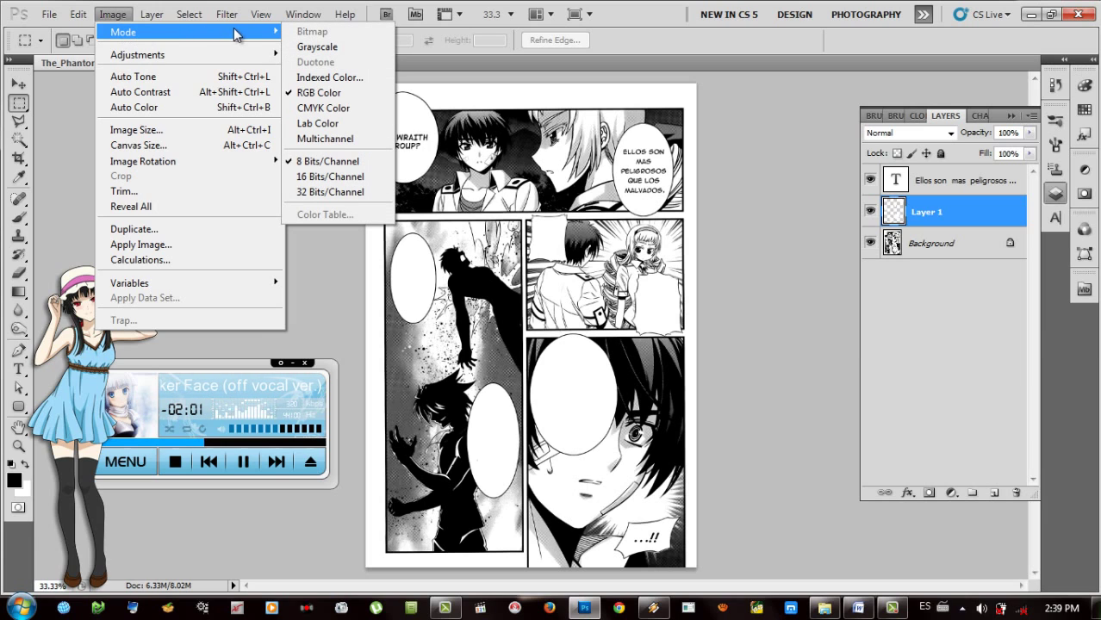
left_click(319, 79)
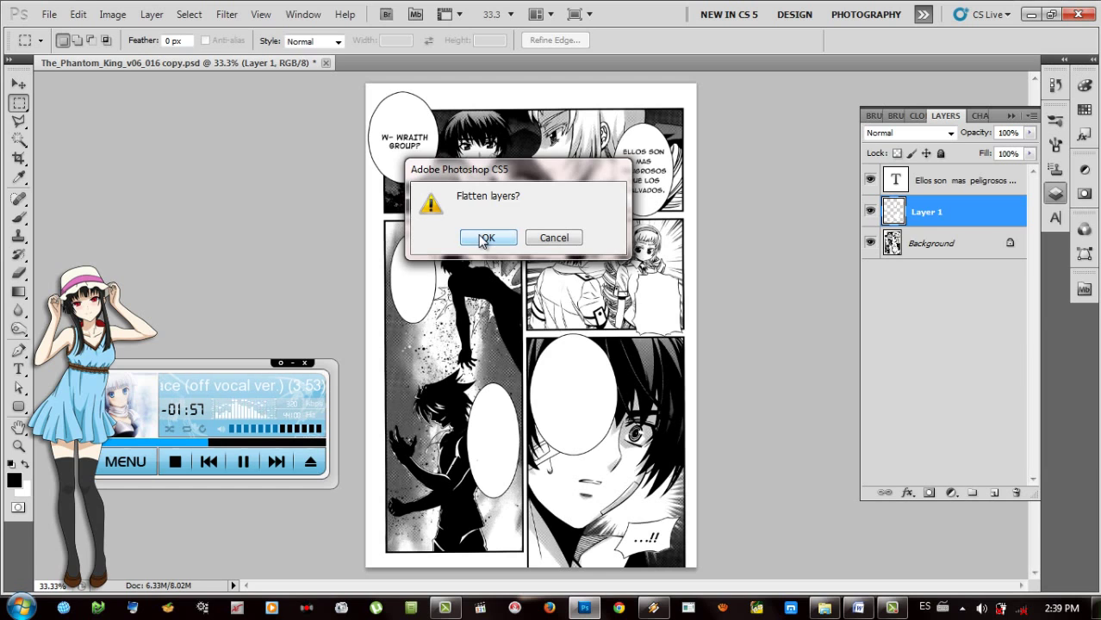
left_click(485, 238)
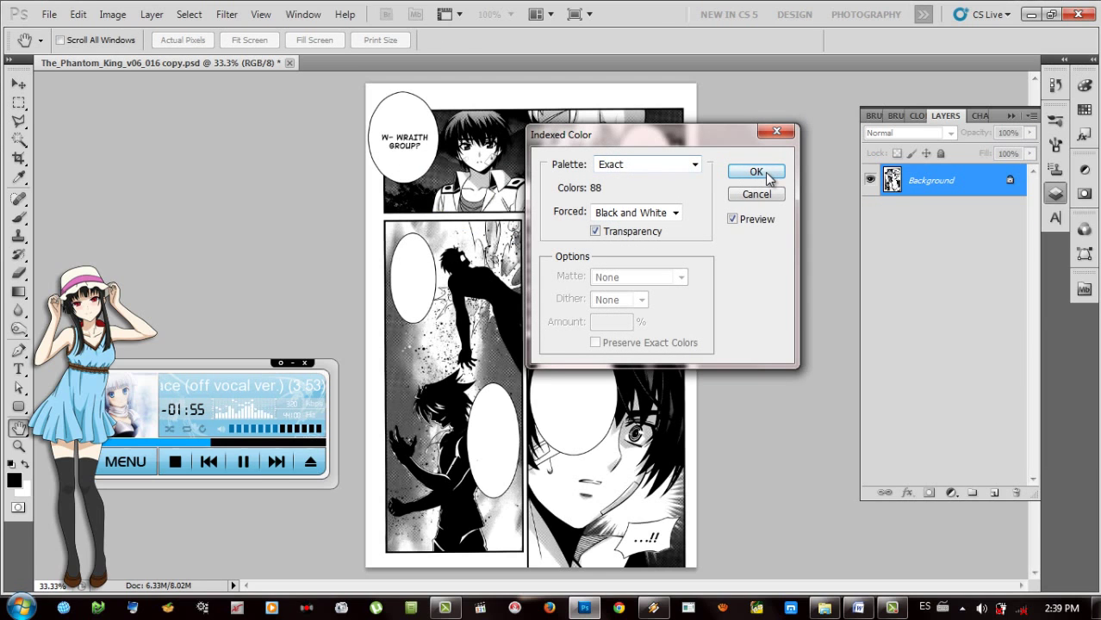
left_click(757, 172)
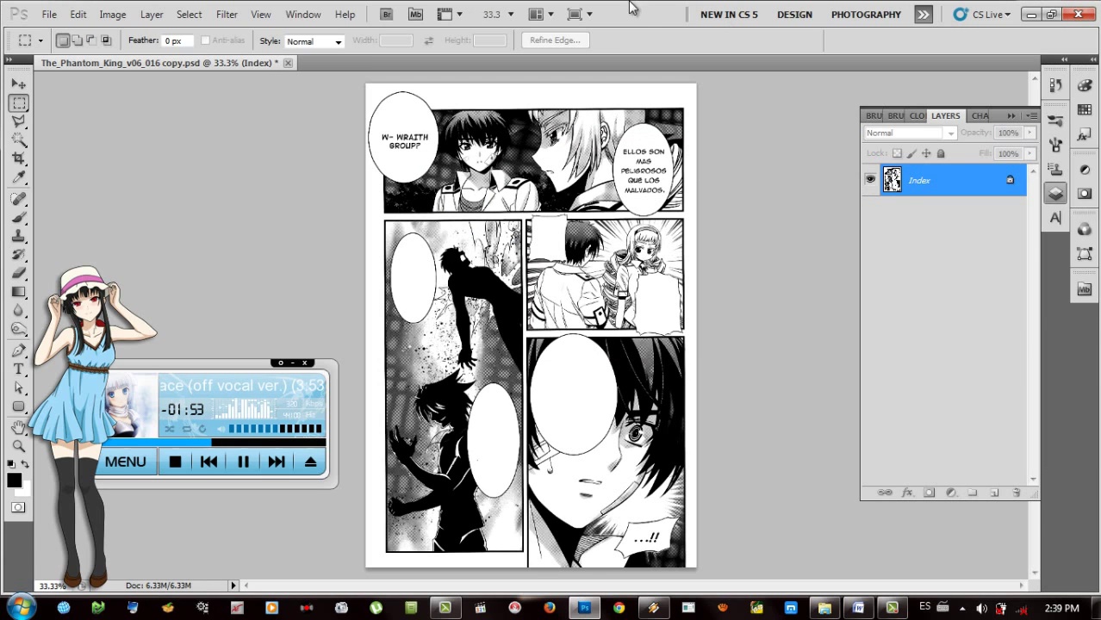
Step: Save the indexed page to the desktop (Escritorio) as PNG The_Phantom_King_v06_016 cpy.png with interlacing set to None
left_click(49, 14)
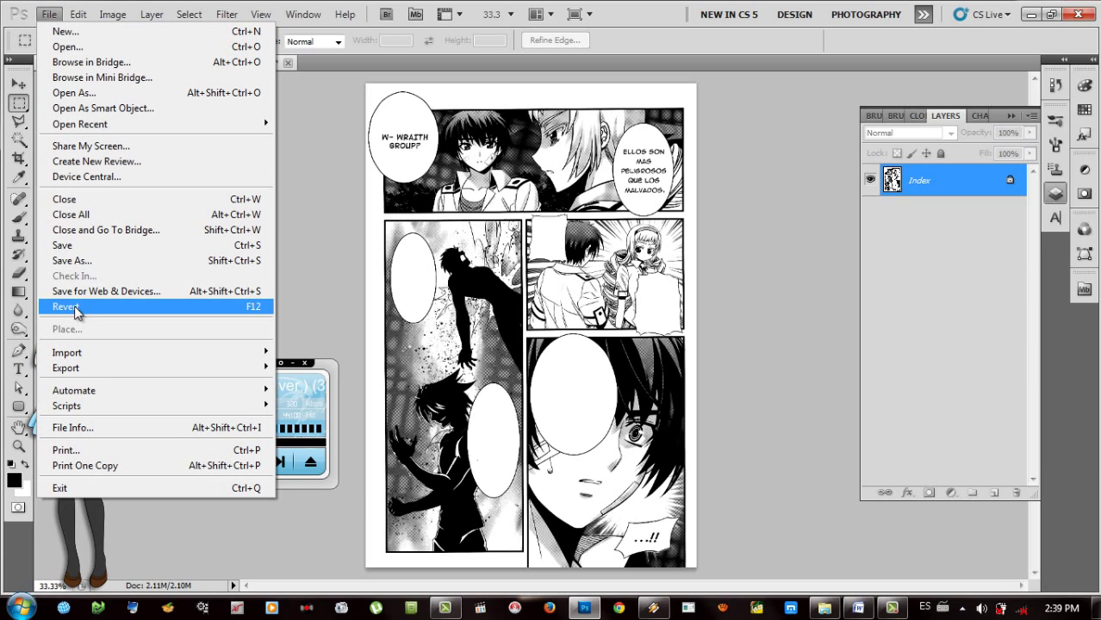
left_click(82, 260)
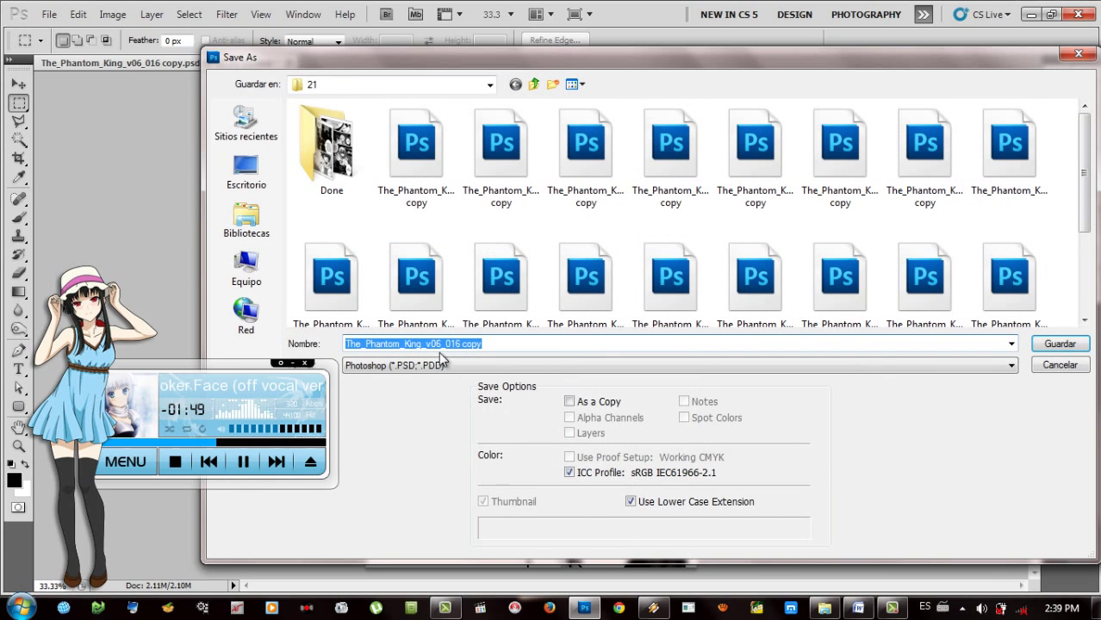
left_click(443, 364)
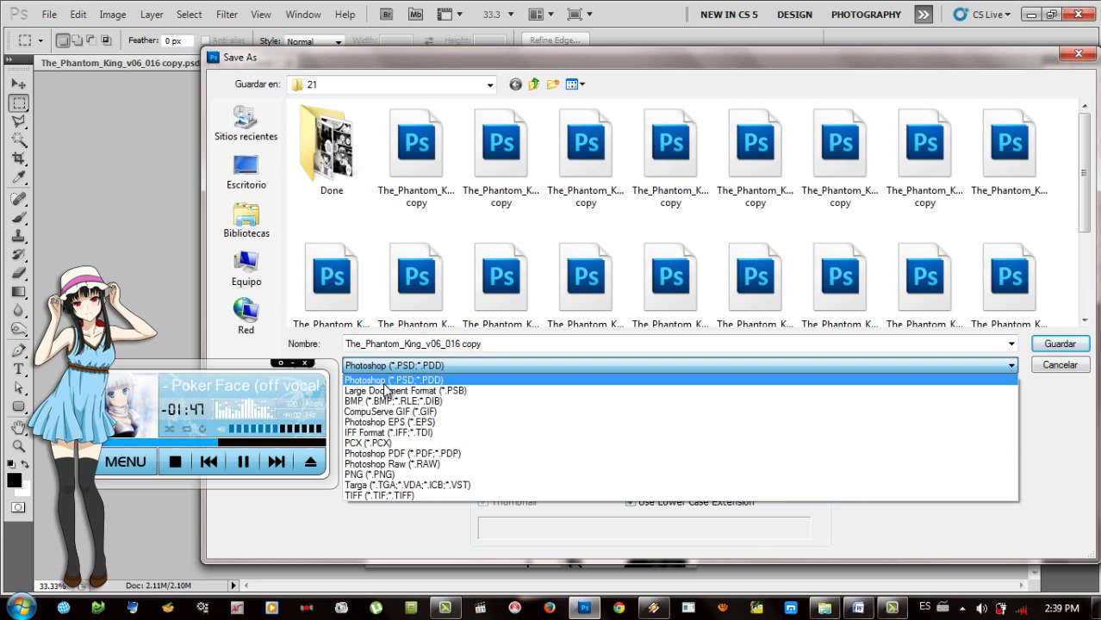
left_click(379, 475)
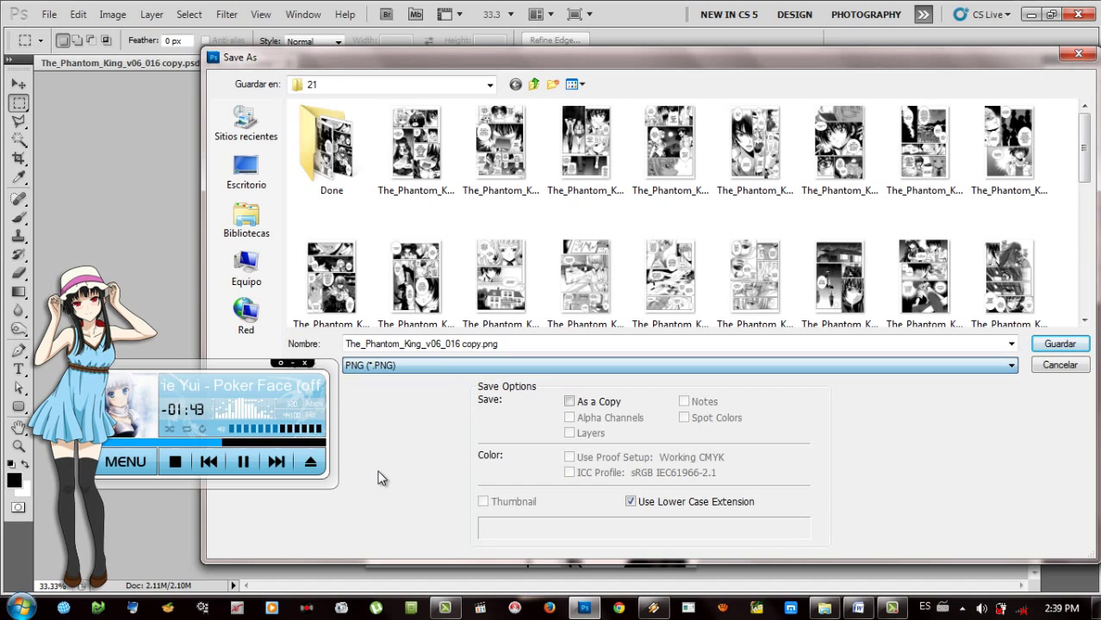
left_click(247, 172)
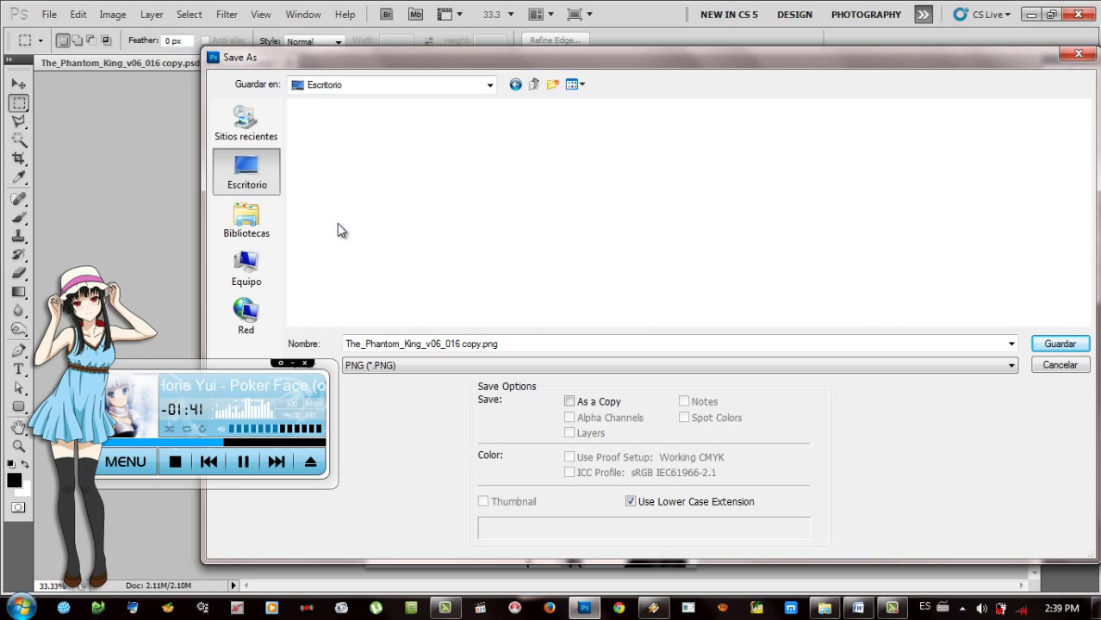
left_click(474, 343)
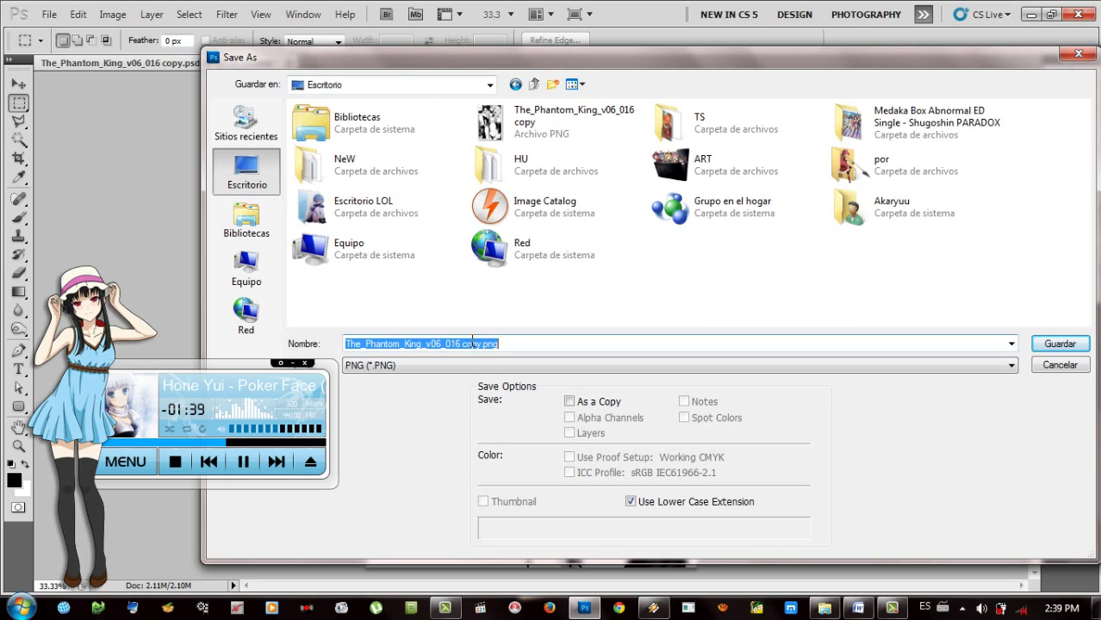
double_click(472, 344)
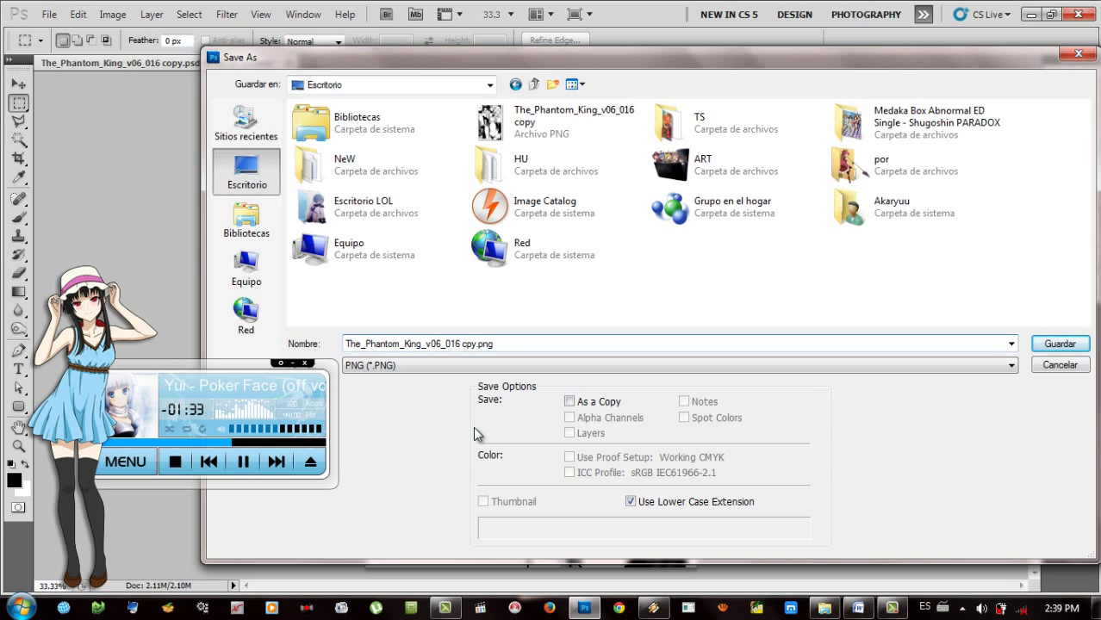
key("Return")
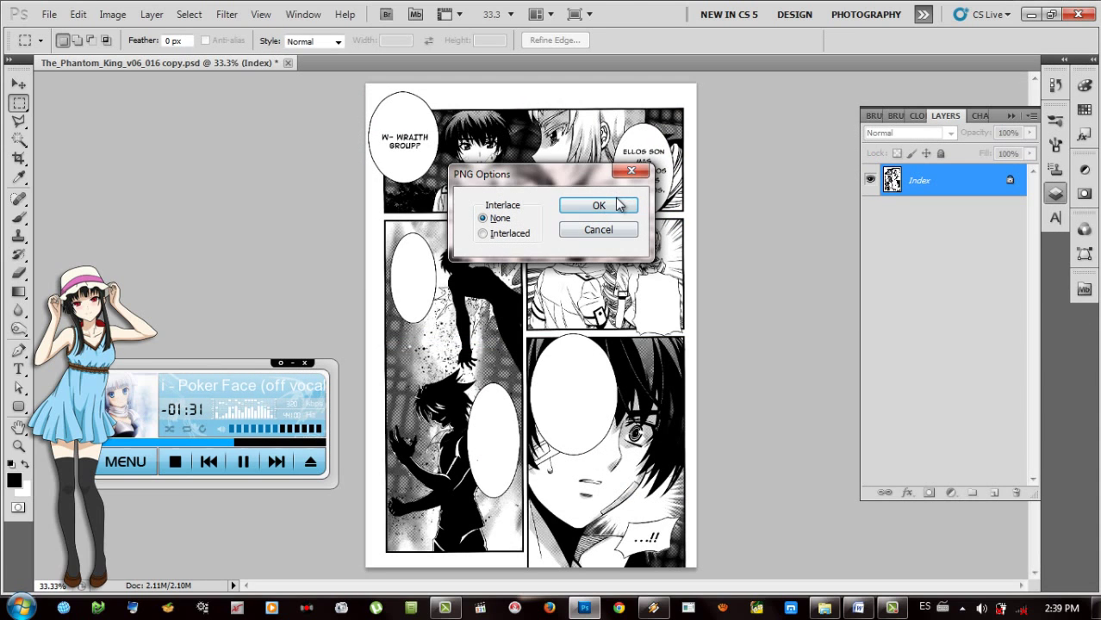
left_click(617, 205)
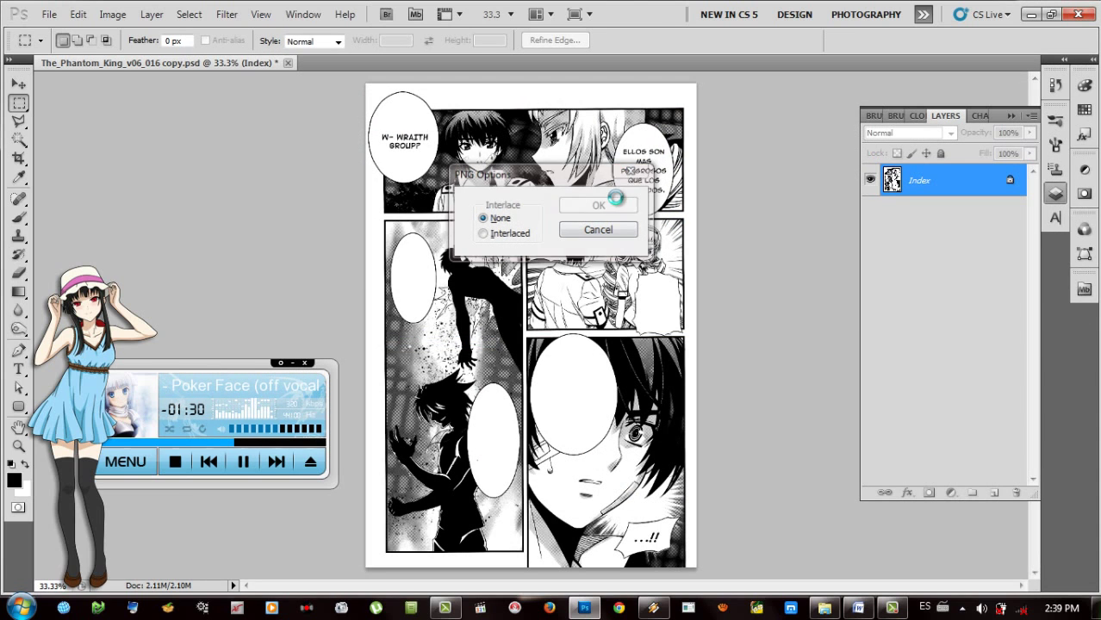
Step: Show the desktop, move The_Phantom_King_v06_016 cpy directly below the first exported PNG, and check the file details of both
left_click(1031, 14)
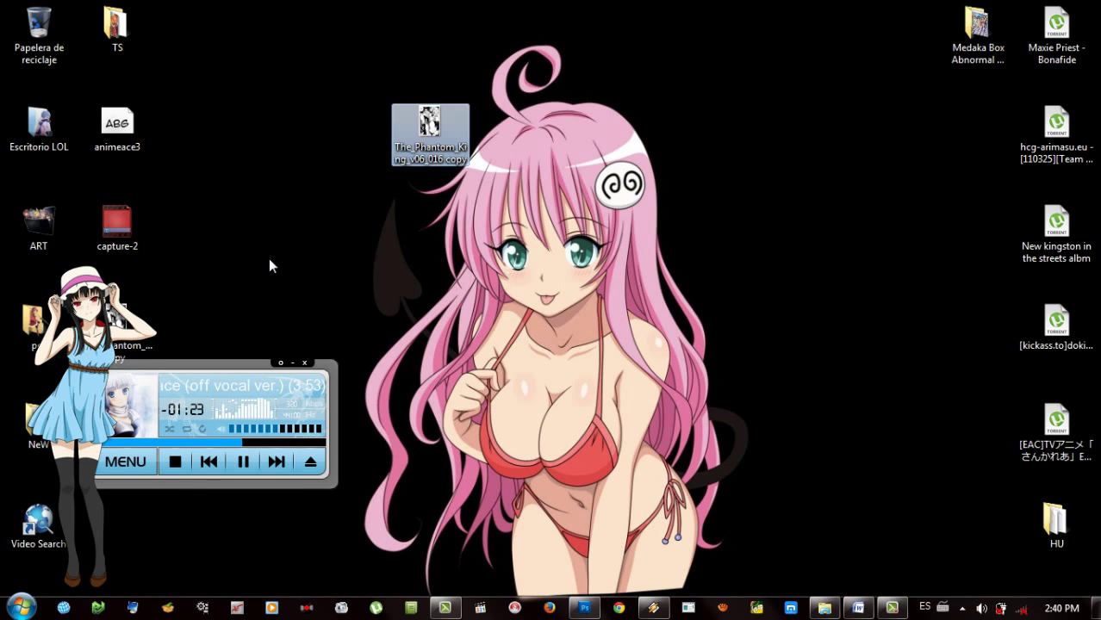
mouse_move(131, 349)
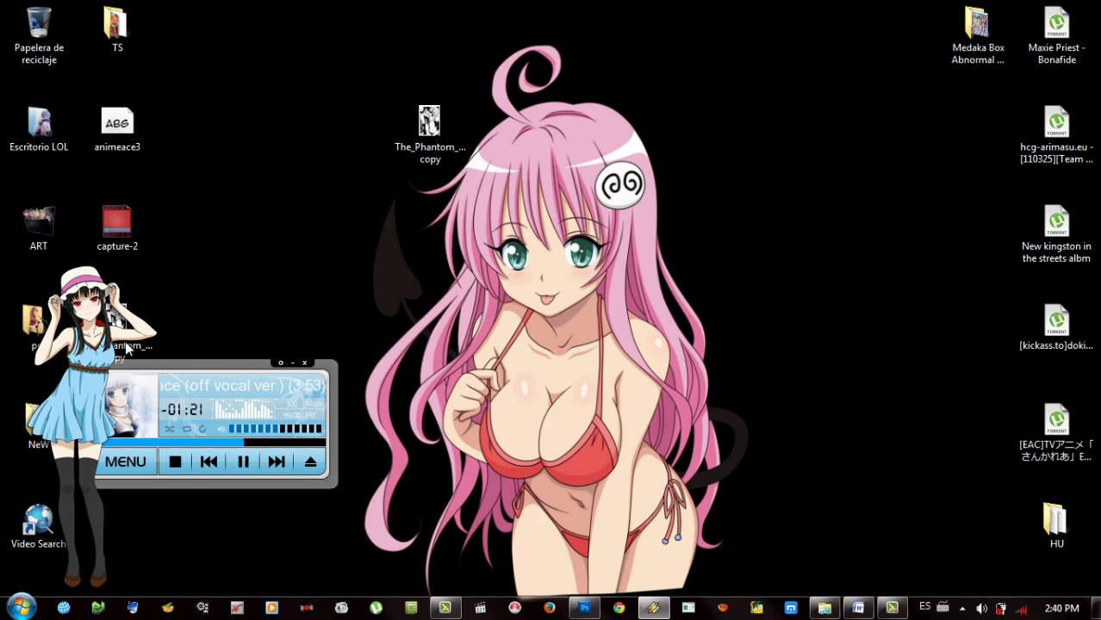
left_click_drag(138, 326, 455, 231)
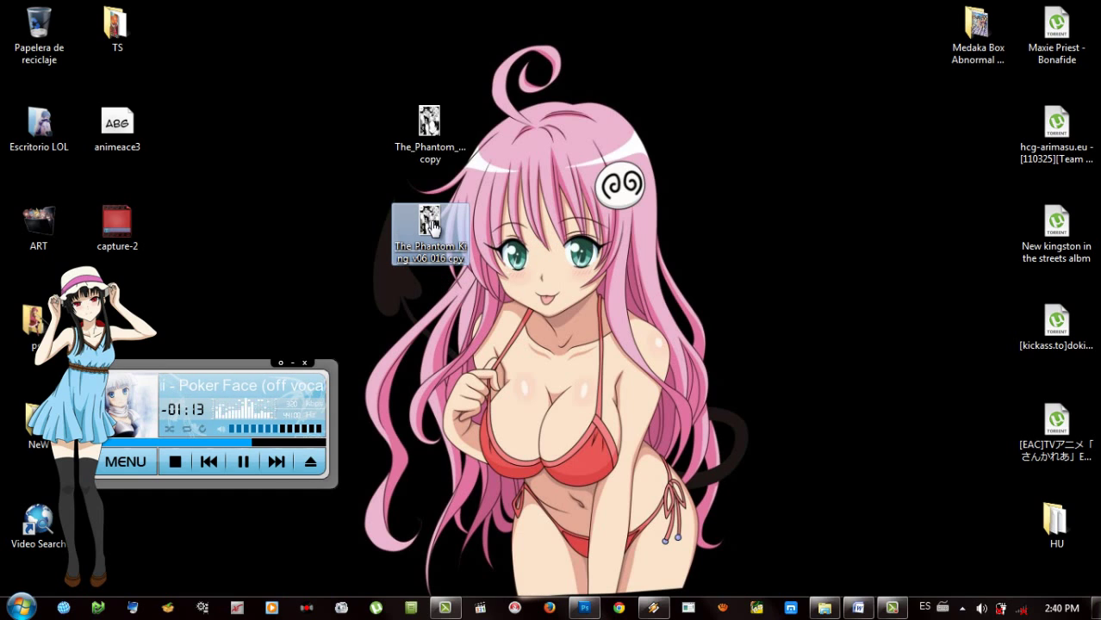
mouse_move(433, 227)
left_mouse_down()
mouse_move(432, 153)
mouse_move(428, 225)
left_mouse_up()
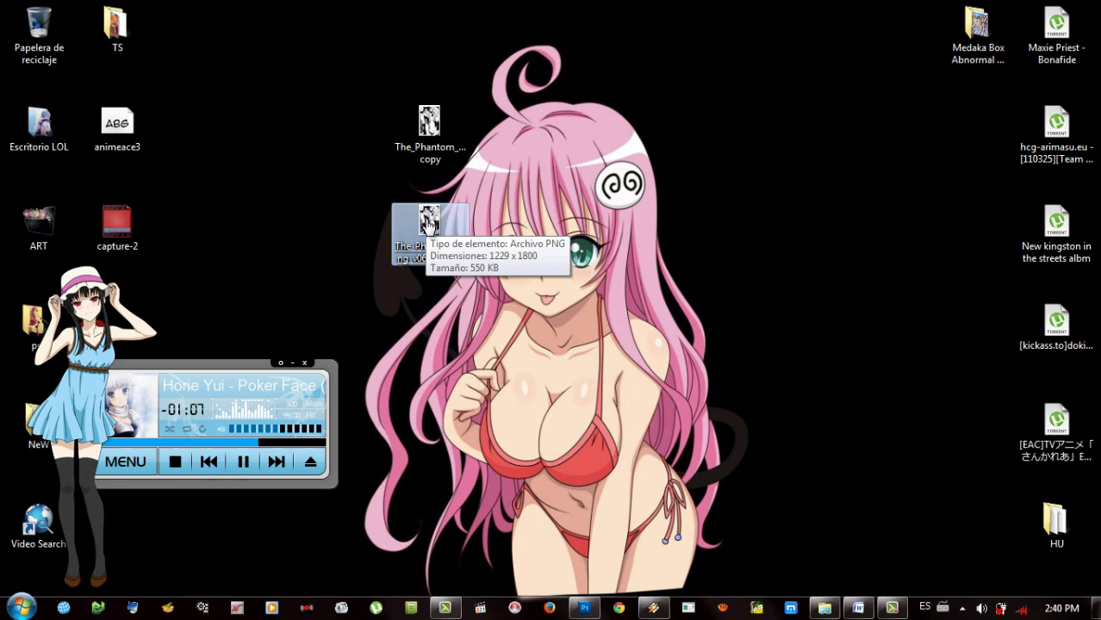
left_click_drag(429, 225, 432, 153)
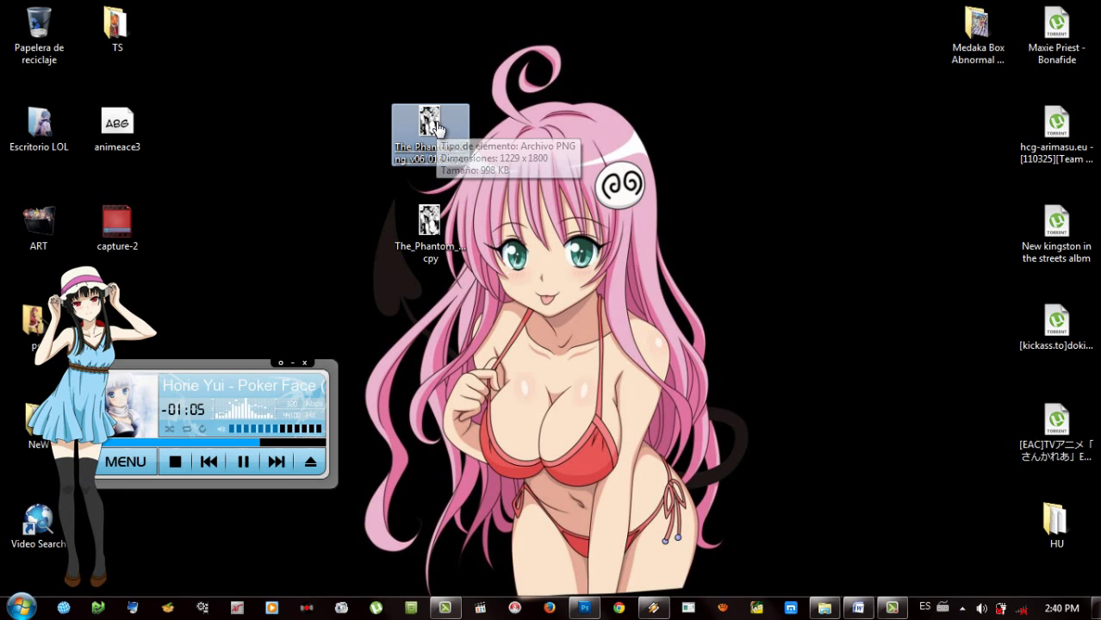
Step: Open the cpy PNG in the Windows photo viewer, compare it with the first export at actual size, and close the viewer
double_click(430, 226)
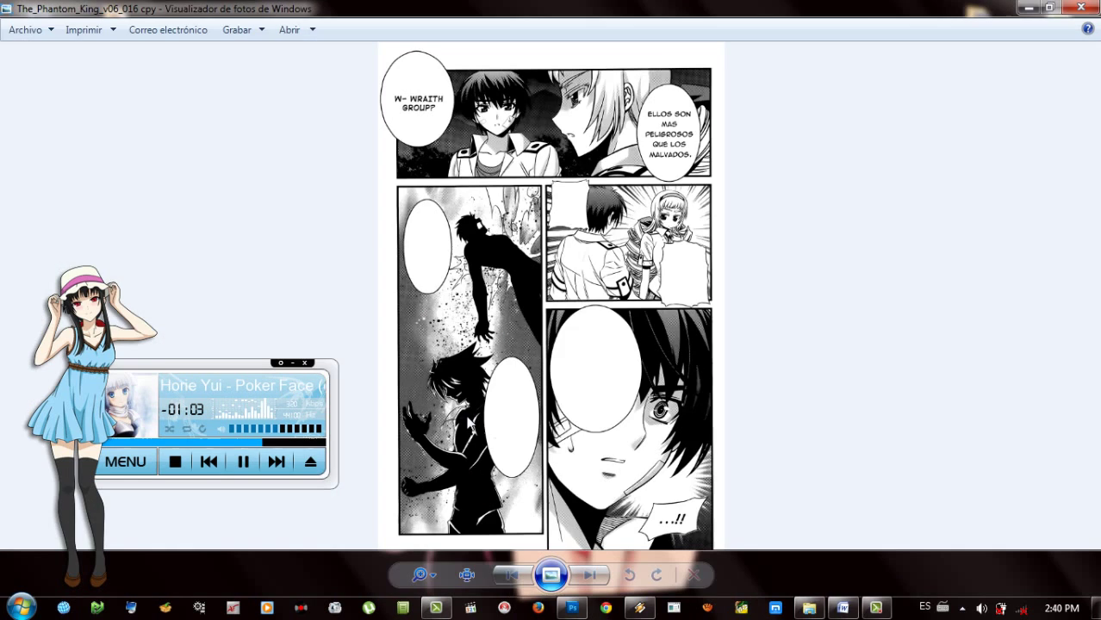
left_click(468, 578)
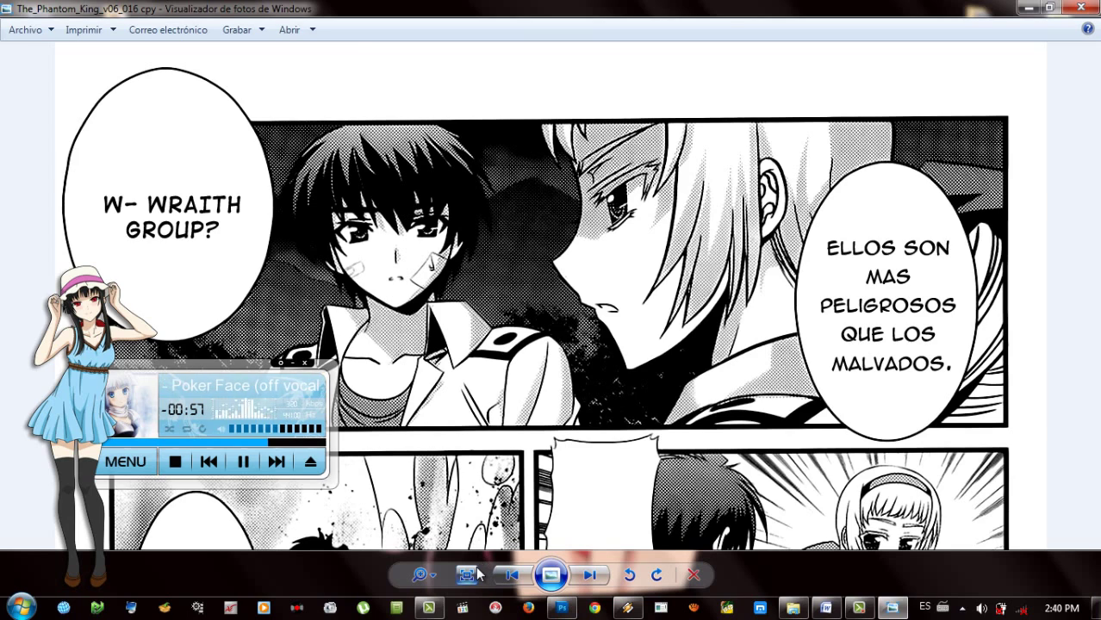
left_click(468, 577)
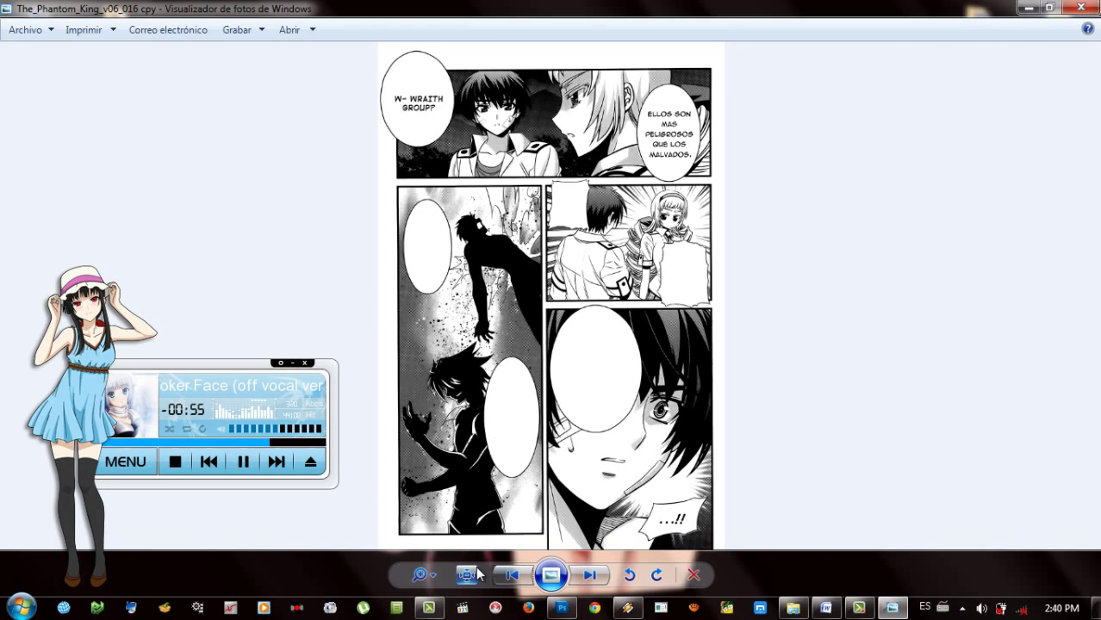
left_click(478, 575)
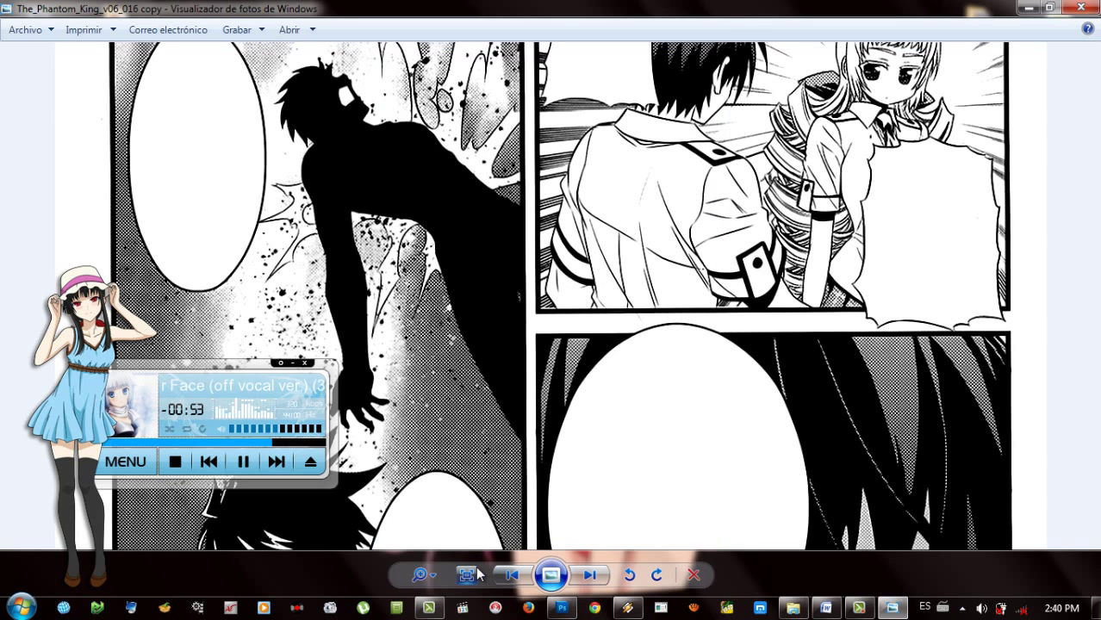
left_click(478, 574)
left_click(1080, 8)
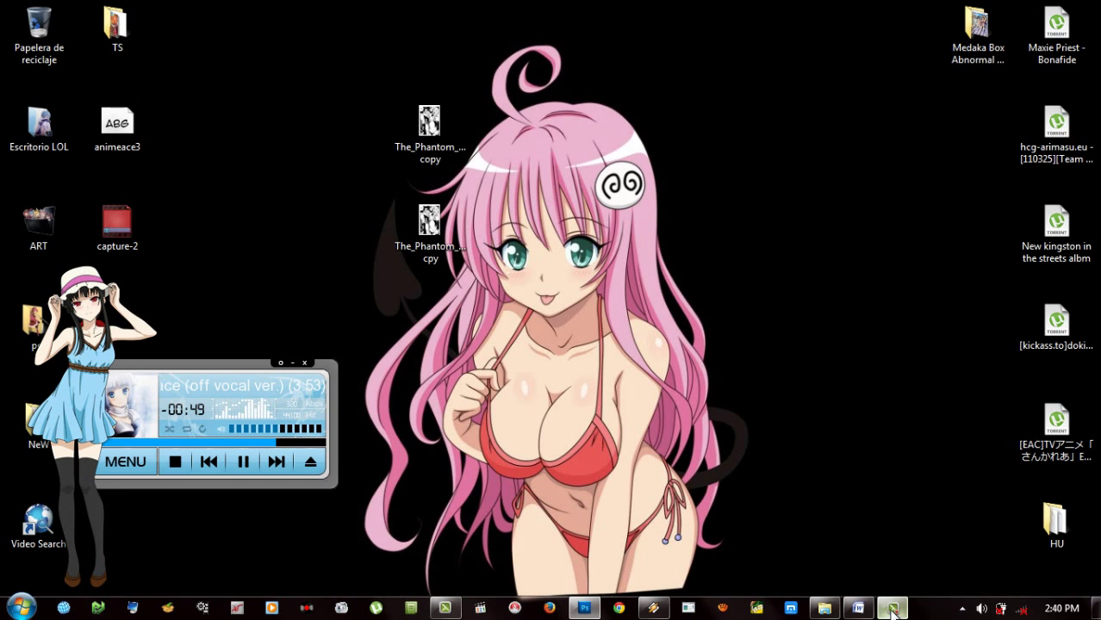
left_click(892, 611)
left_click(1020, 532)
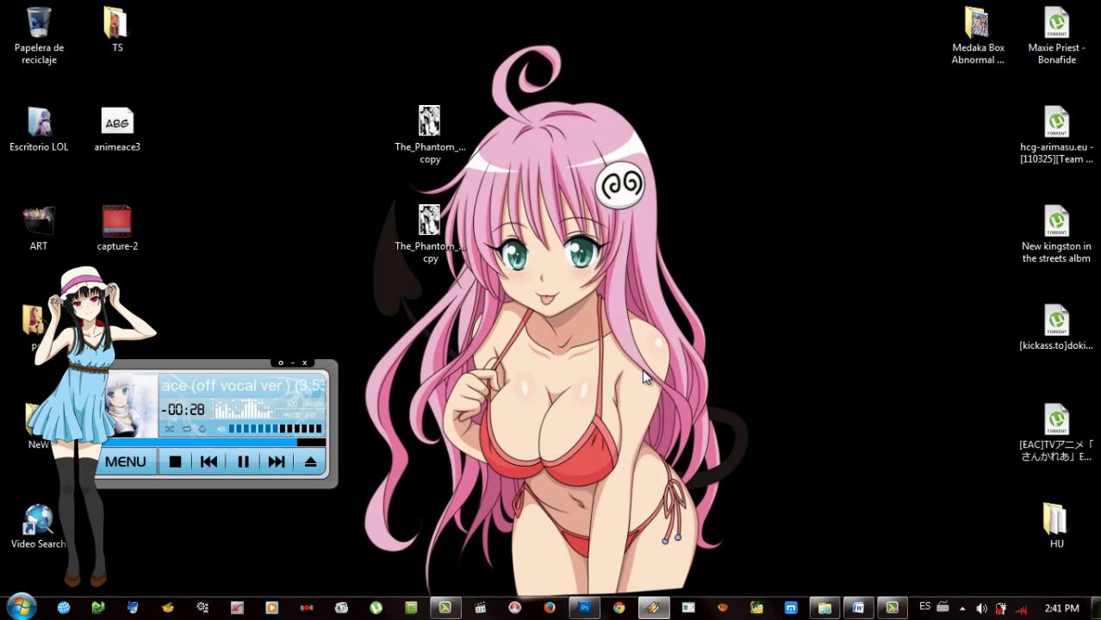
Step: Switch back to Photoshop and undo the Indexed Color conversion of the page
left_click(584, 608)
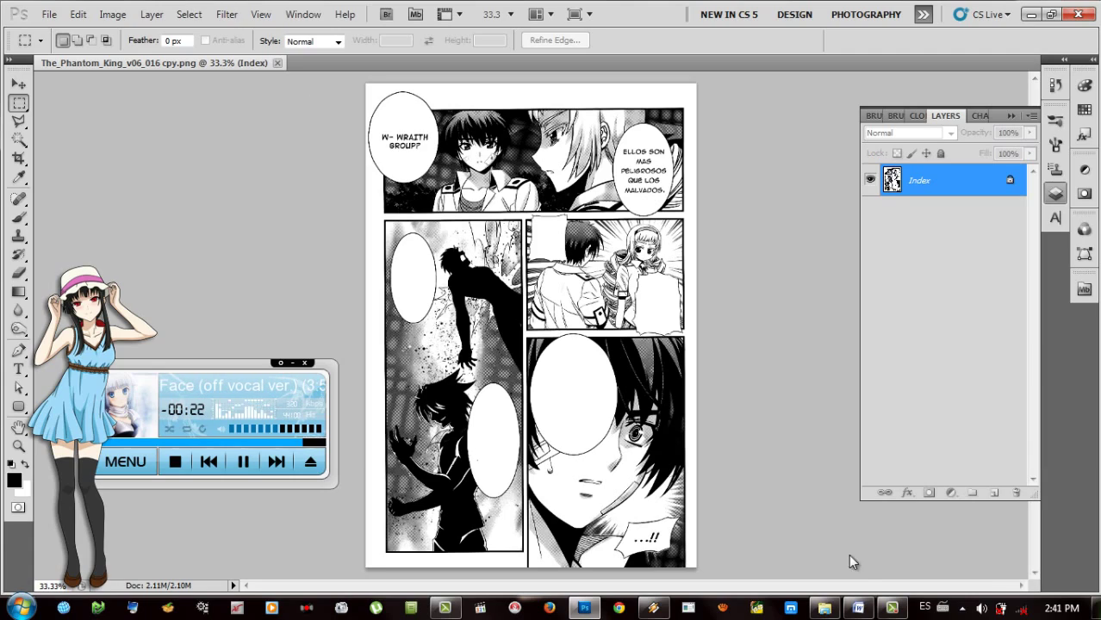
mouse_move(893, 608)
left_click(947, 555)
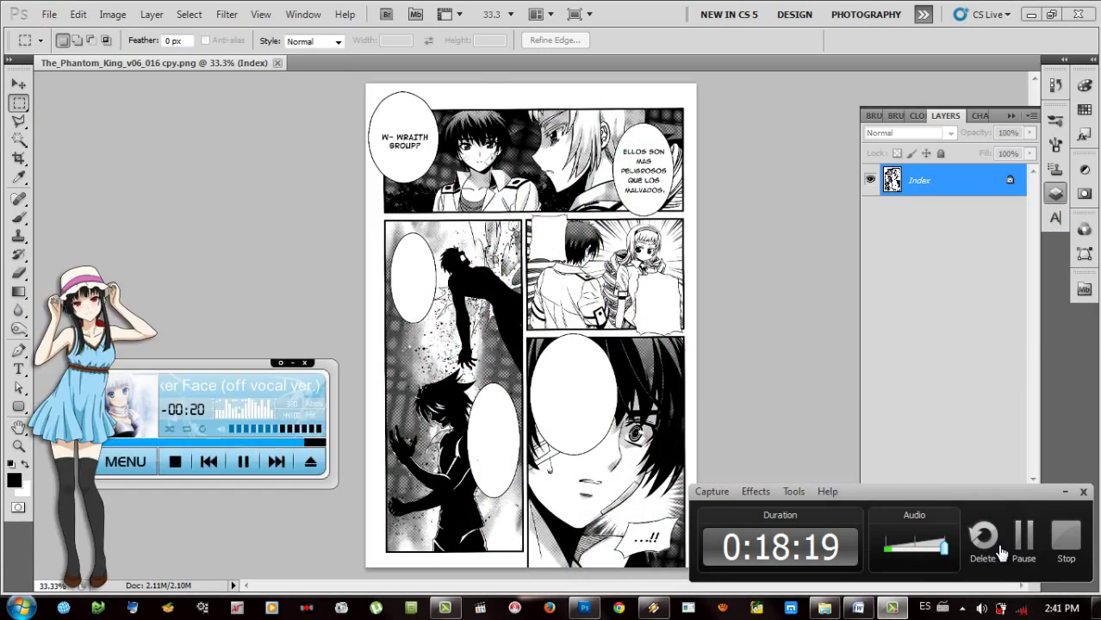
left_click(1023, 542)
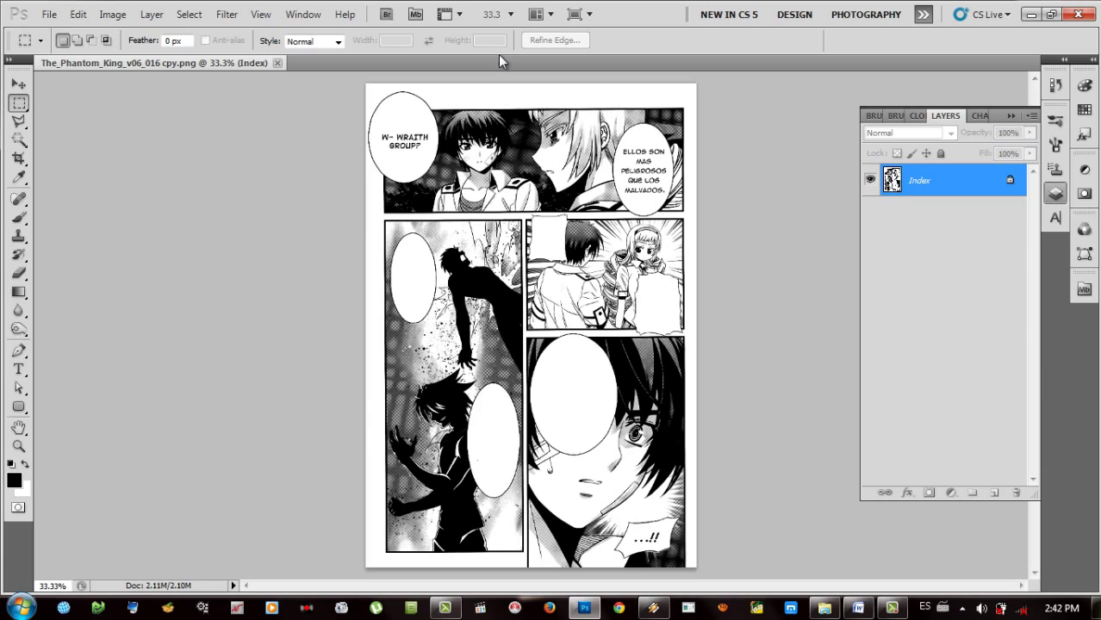
left_click(76, 14)
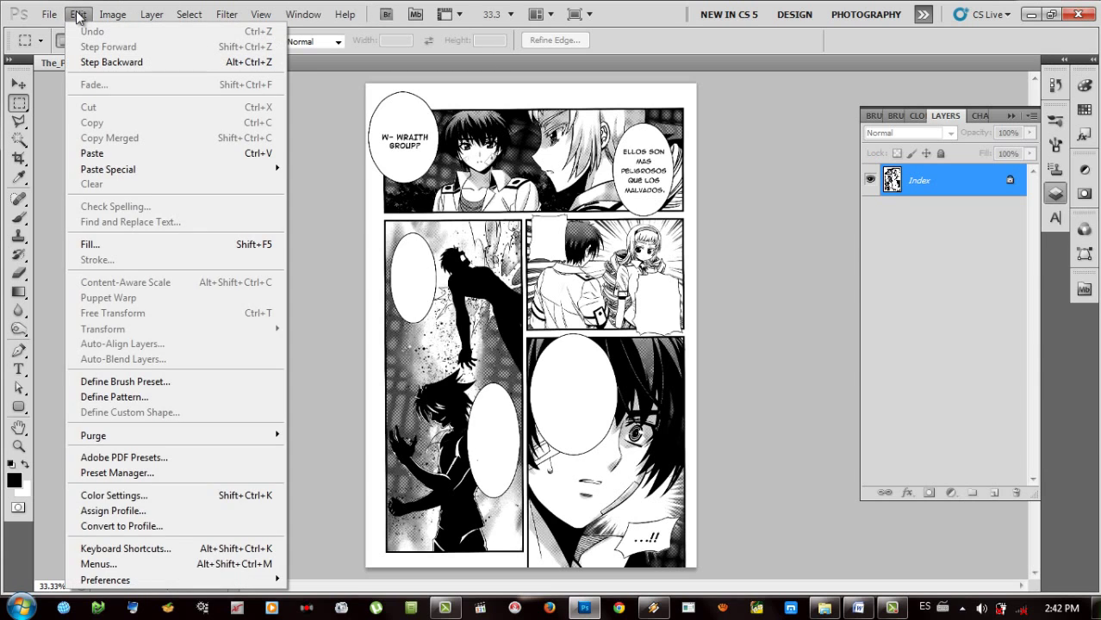
mouse_move(104, 17)
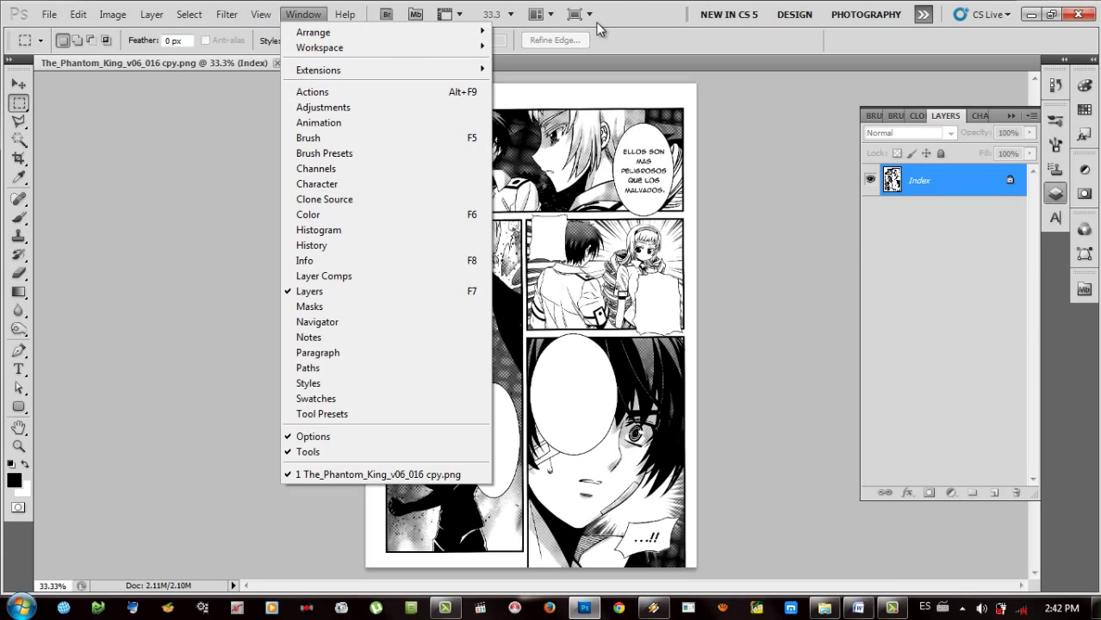
left_click(625, 30)
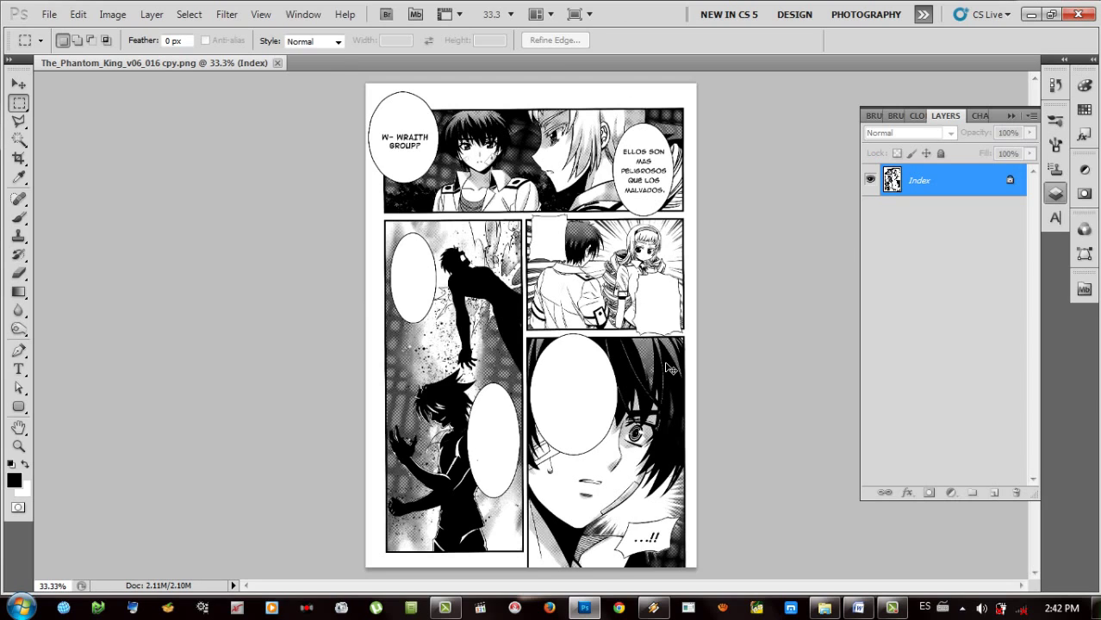
key("ctrl+z")
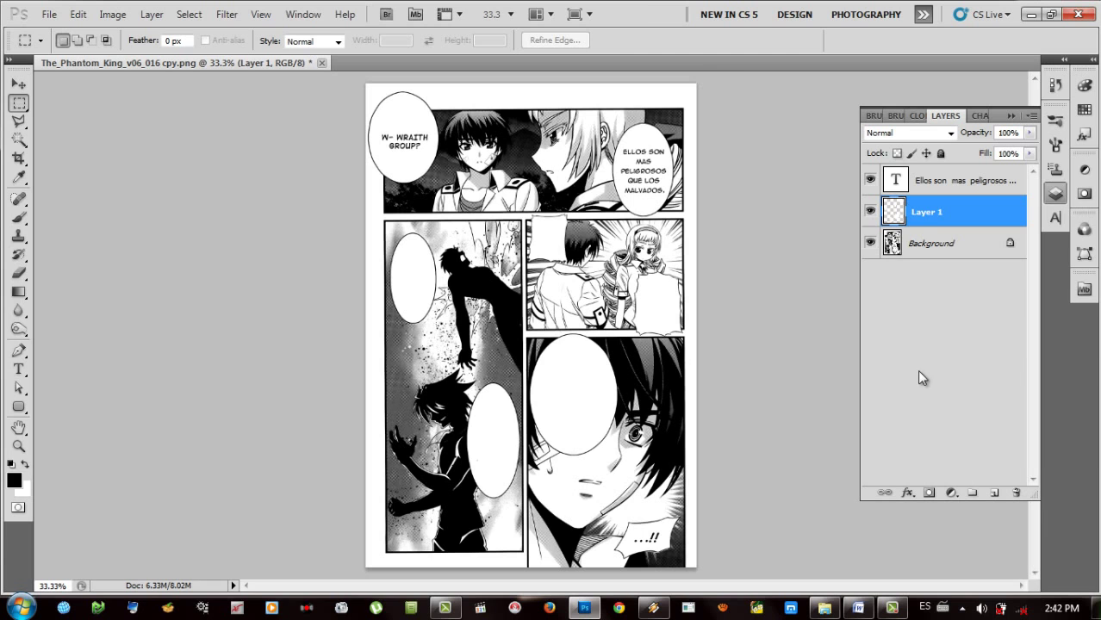
Step: Save a copy of the page to the desktop (Escritorio) as JPEG The_Phantom_King_v06_016 cpy.jpg at quality 12 (Maximum), Baseline ("Standard")
left_click(47, 13)
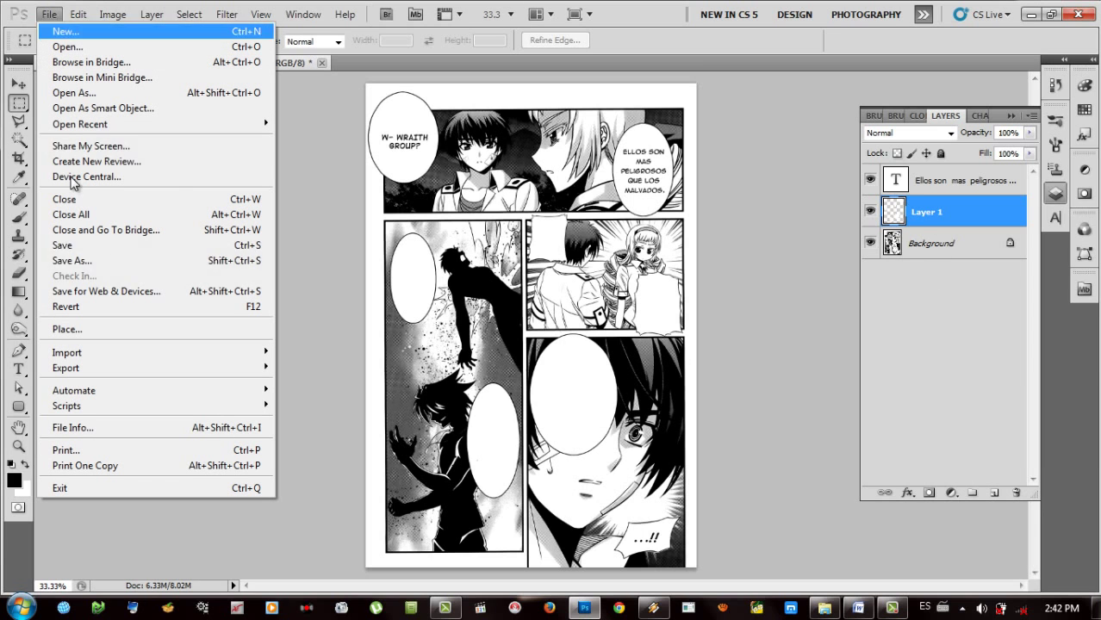
left_click(95, 262)
left_click(418, 365)
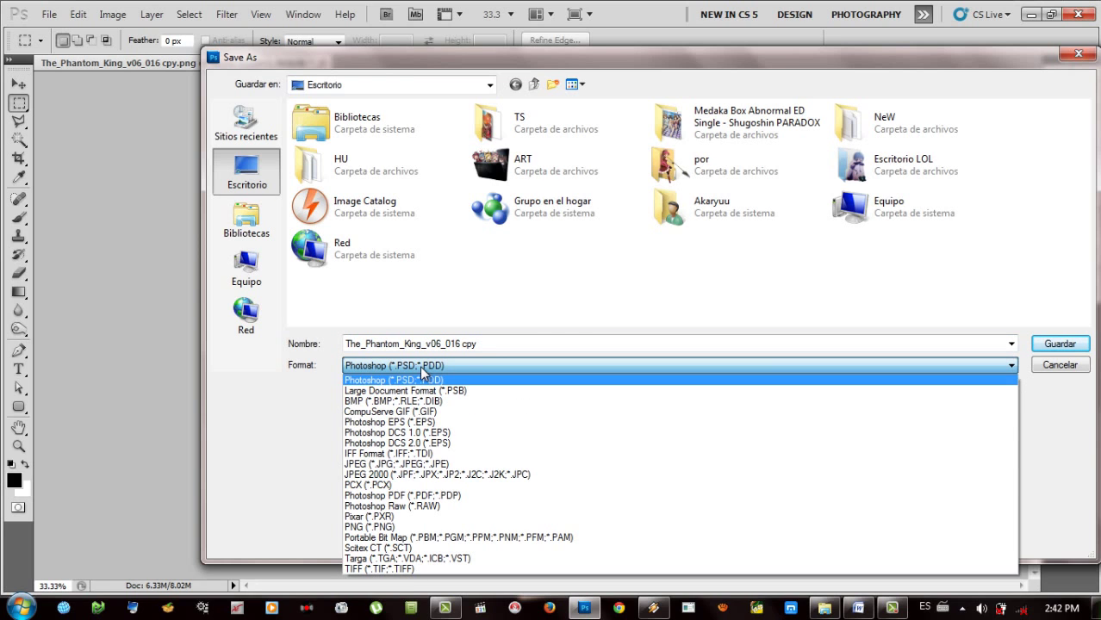
left_click(397, 465)
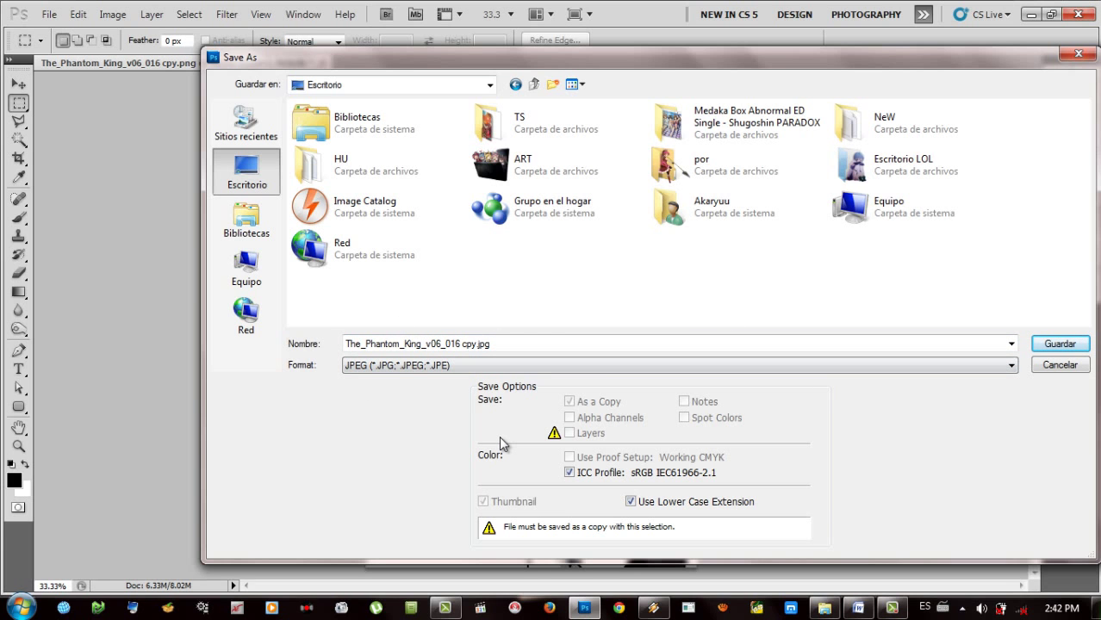
key("Return")
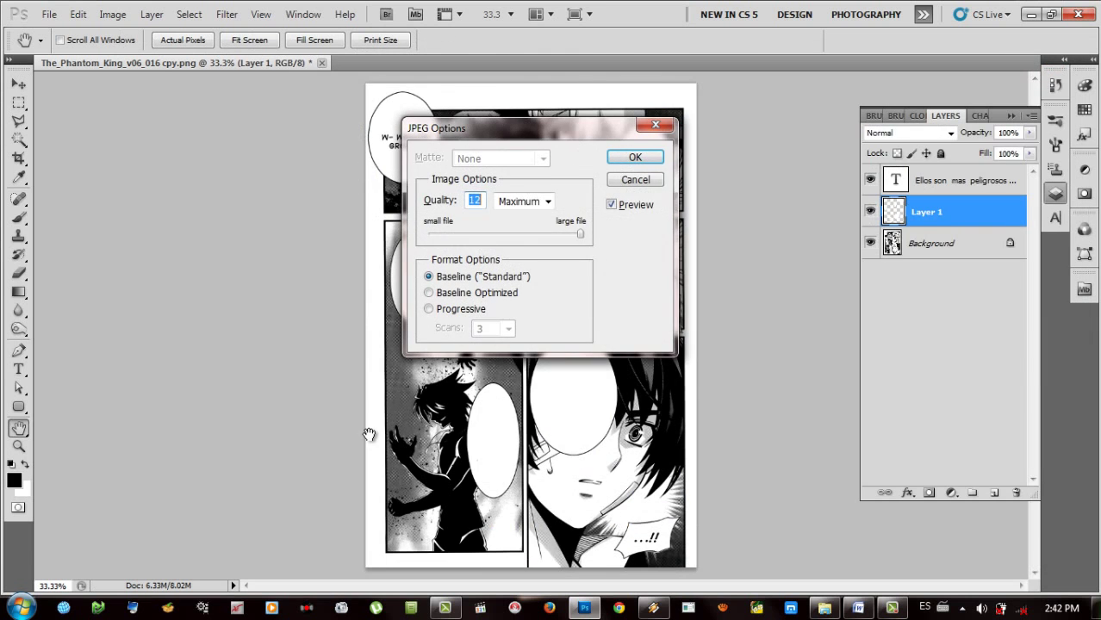
key("Return")
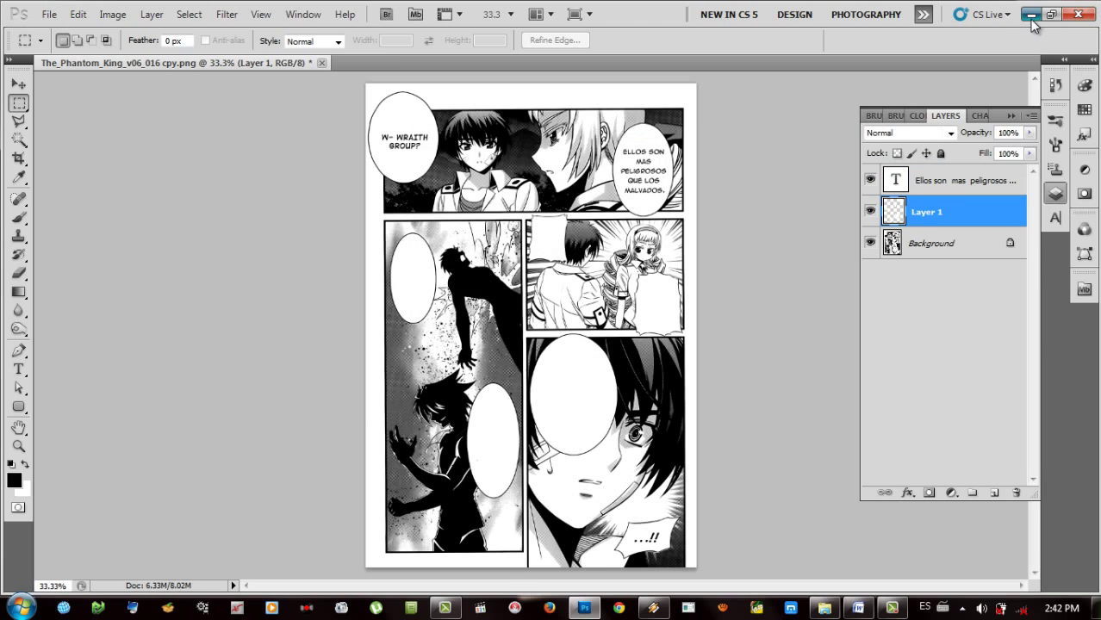
Step: Show the desktop, compare the exported JPG's file details with the first PNG's, and place the JPG directly below the two PNGs
left_click(1030, 14)
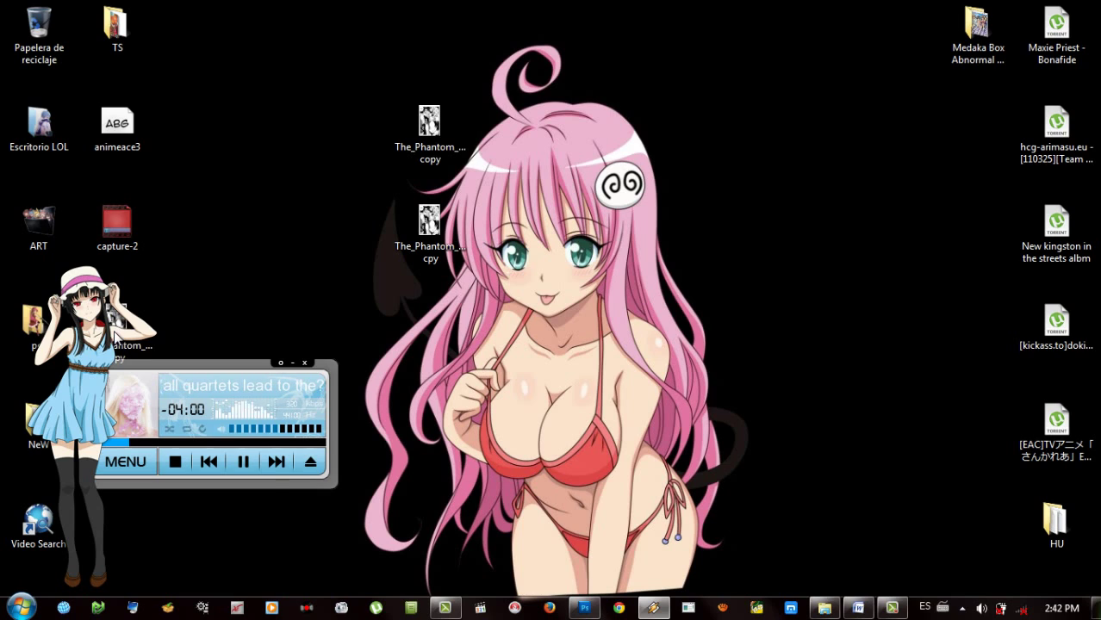
left_click_drag(142, 328, 505, 147)
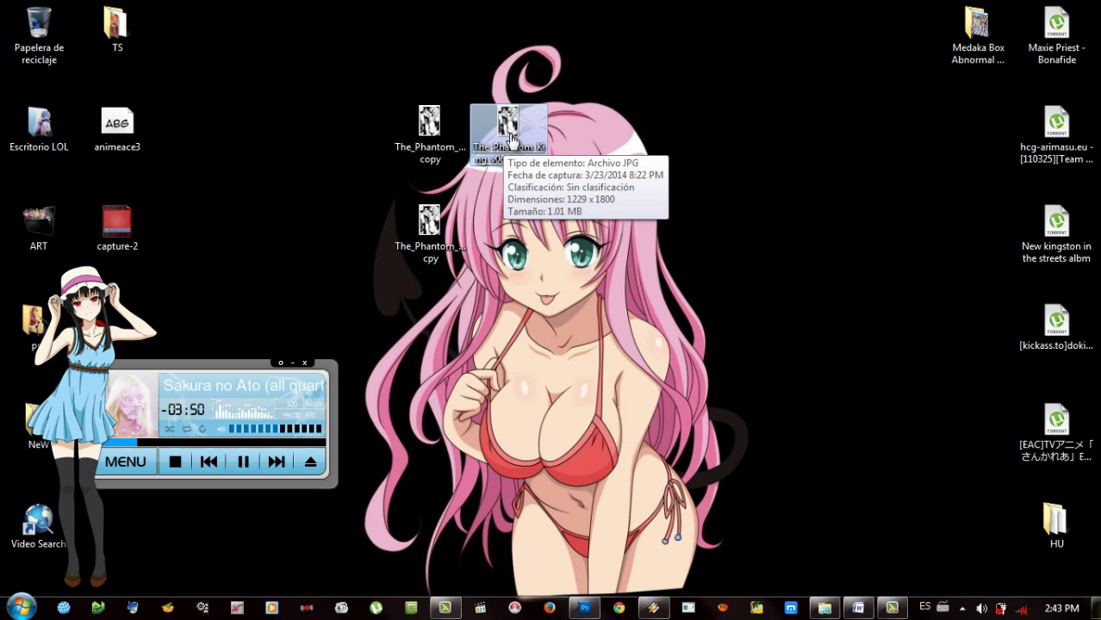
left_click_drag(507, 138, 447, 142)
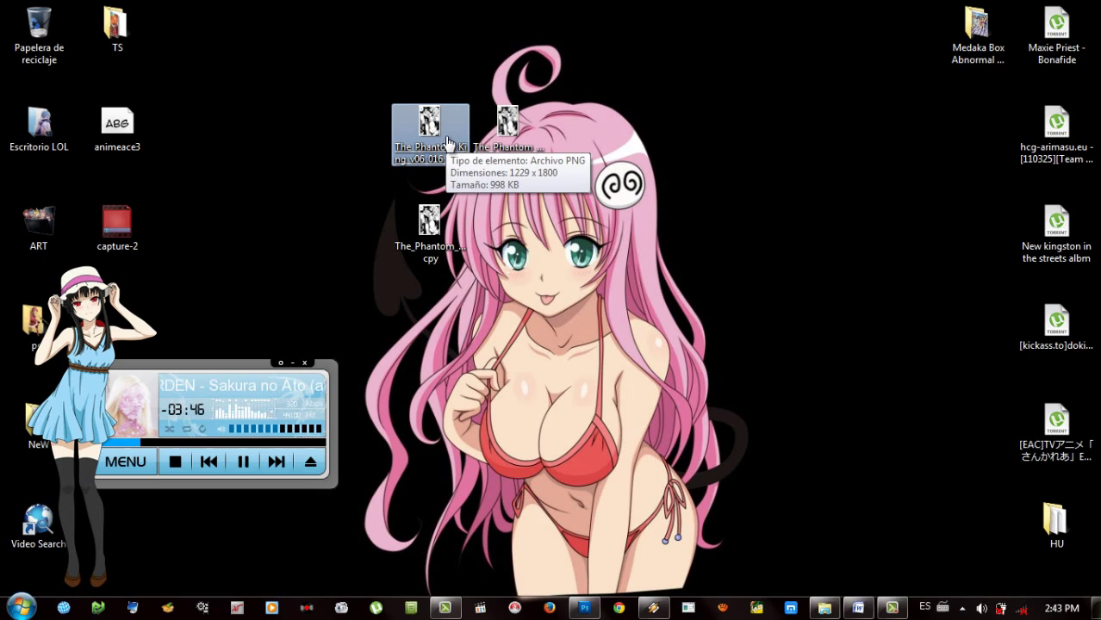
left_click(504, 143)
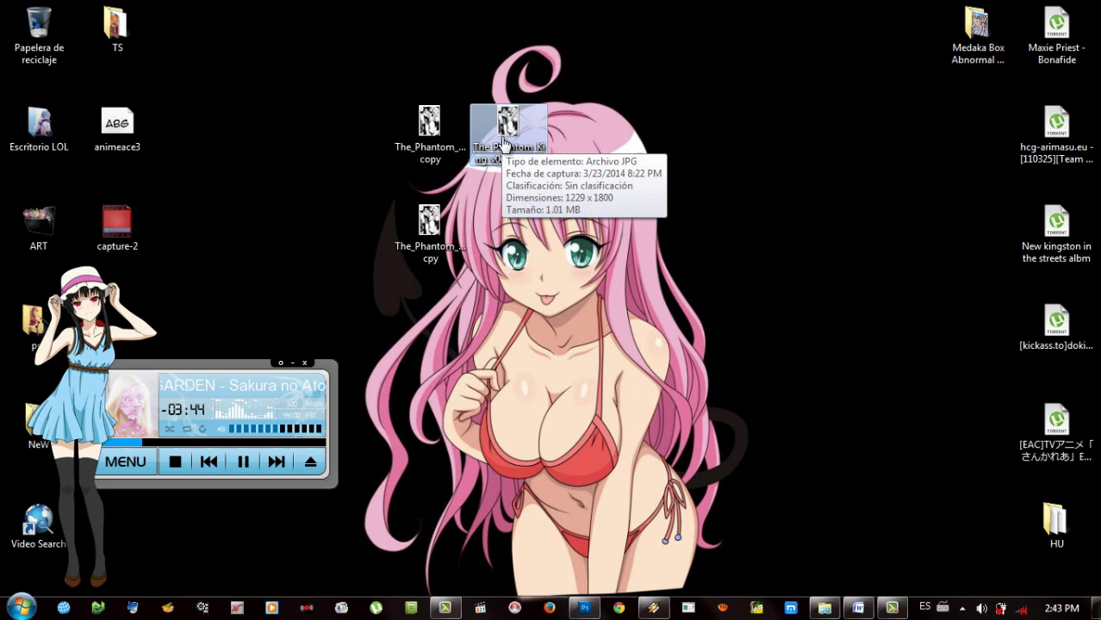
left_click_drag(504, 142, 422, 145)
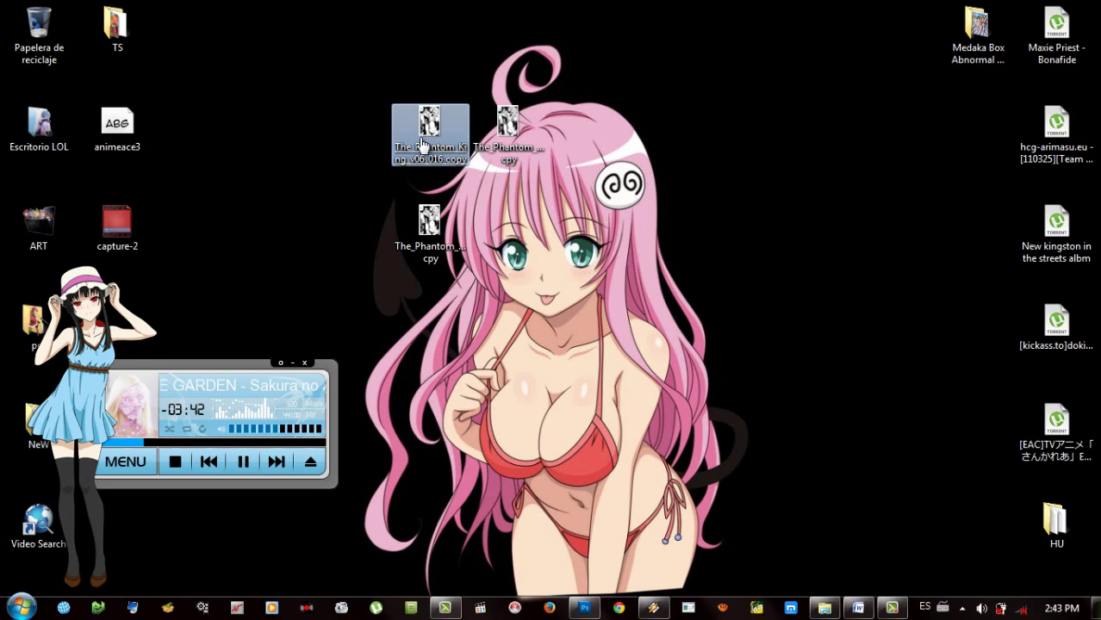
left_click(510, 137)
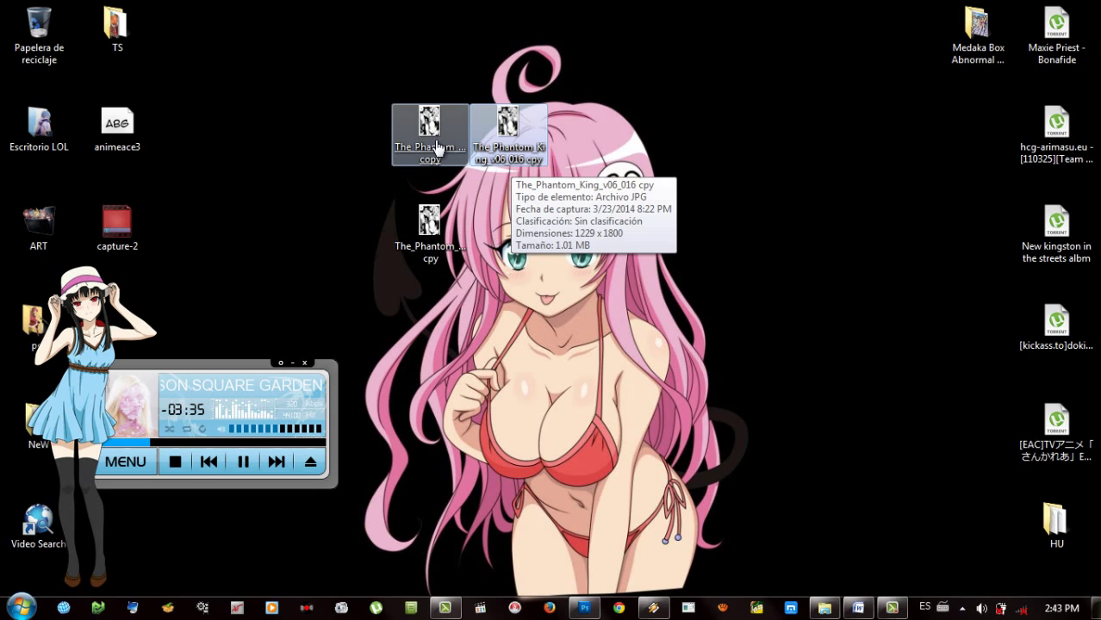
left_click(528, 238)
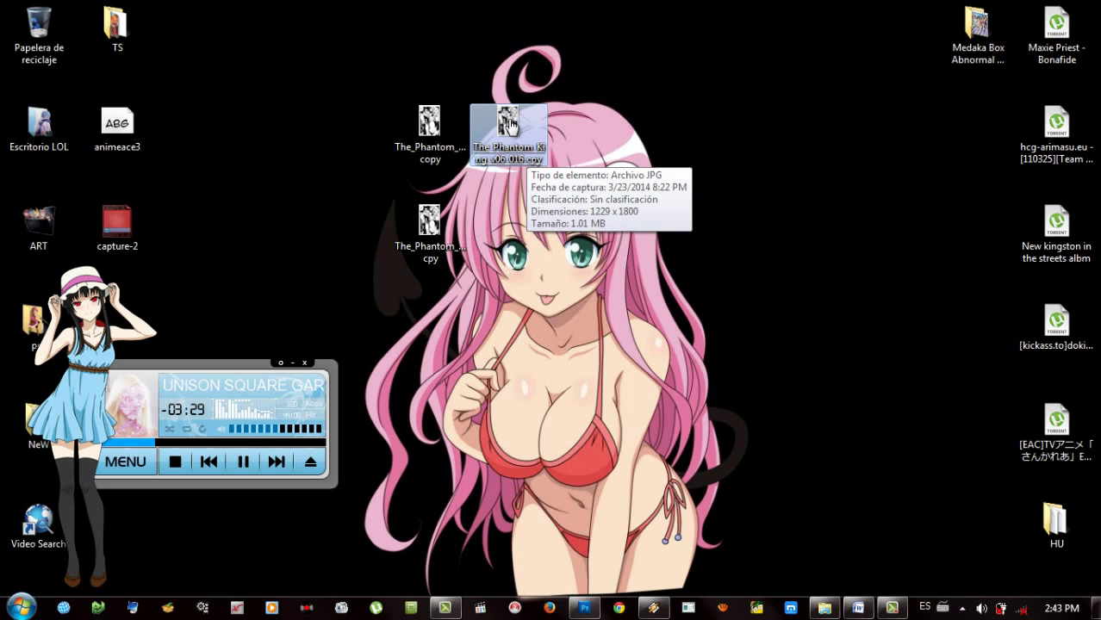
left_click_drag(510, 129, 429, 329)
left_click(403, 414)
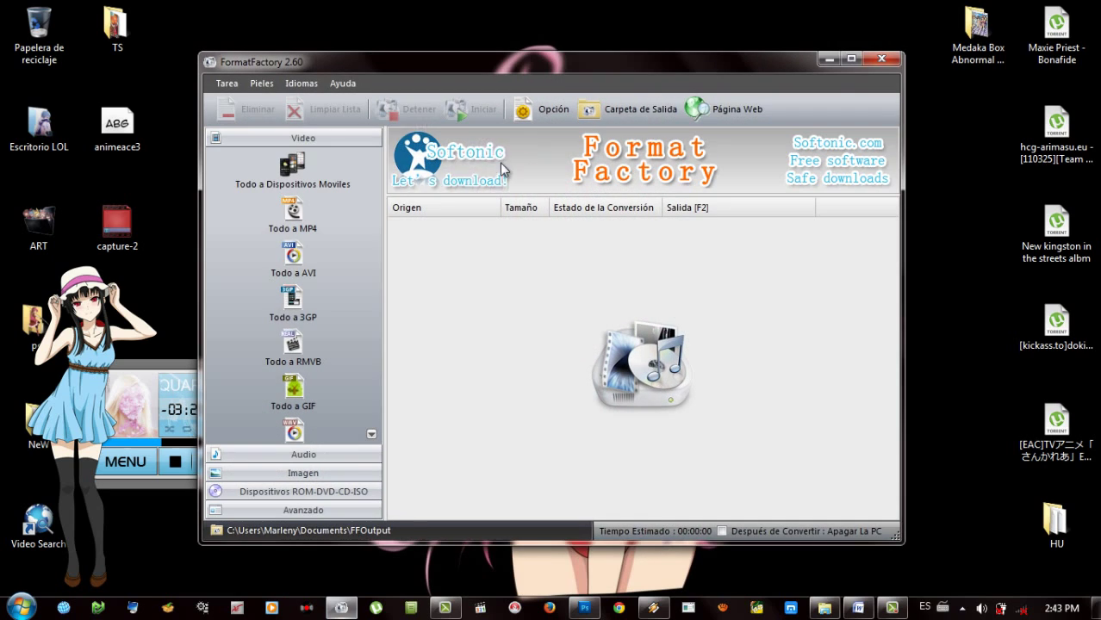
Step: Switch to FormatFactory, add the desktop JPG with the conversion Todo a JPG at original size, and start the conversion
left_click_drag(317, 61, 567, 51)
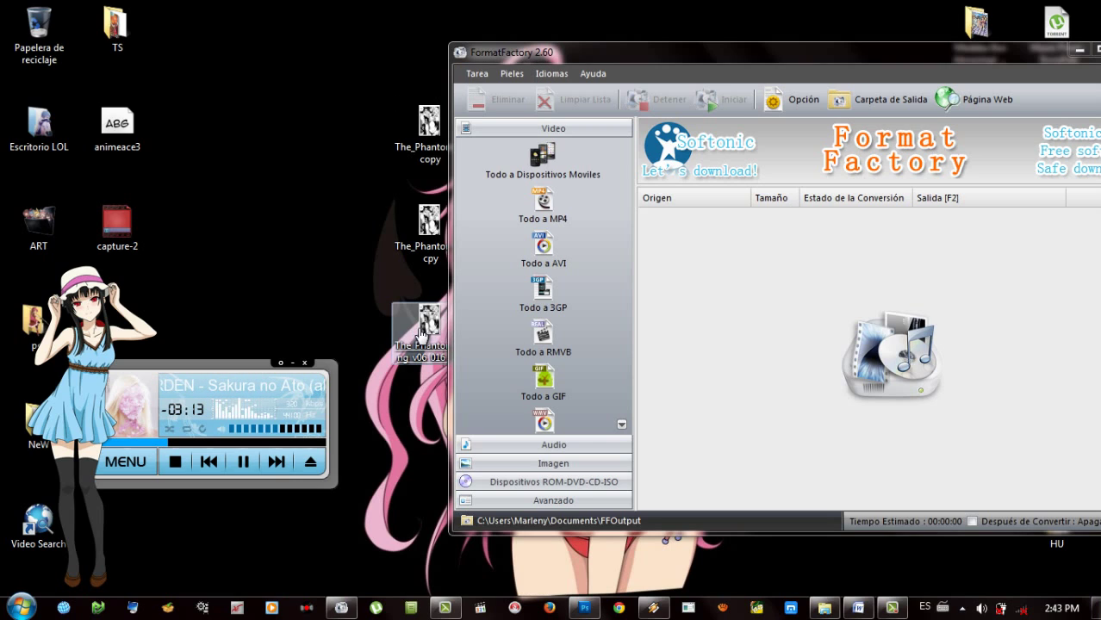
left_click_drag(420, 334, 685, 289)
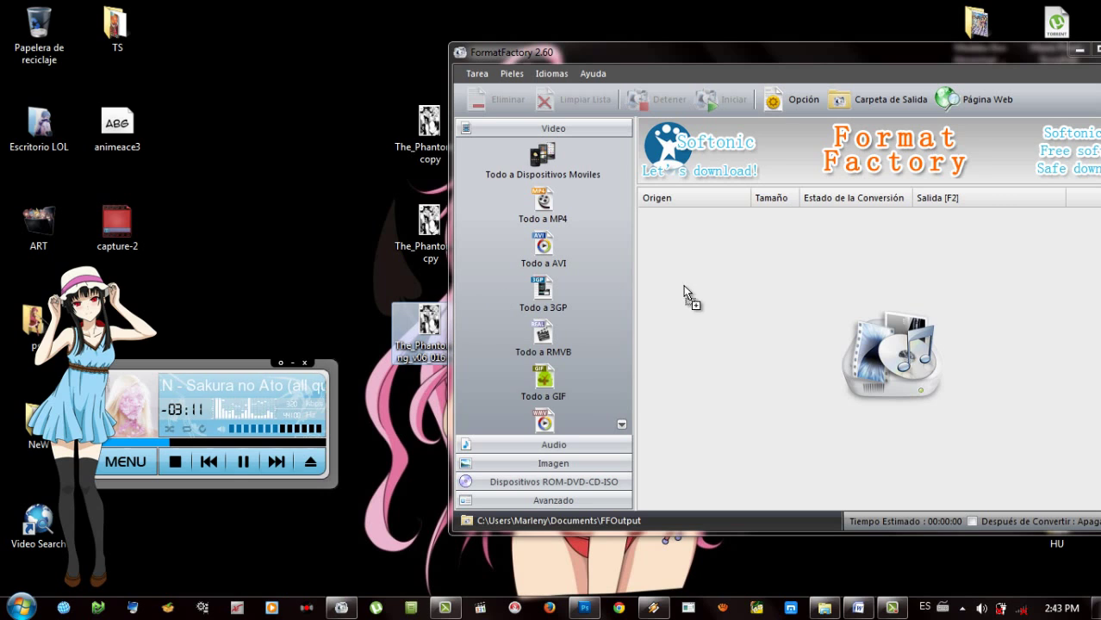
left_click(687, 242)
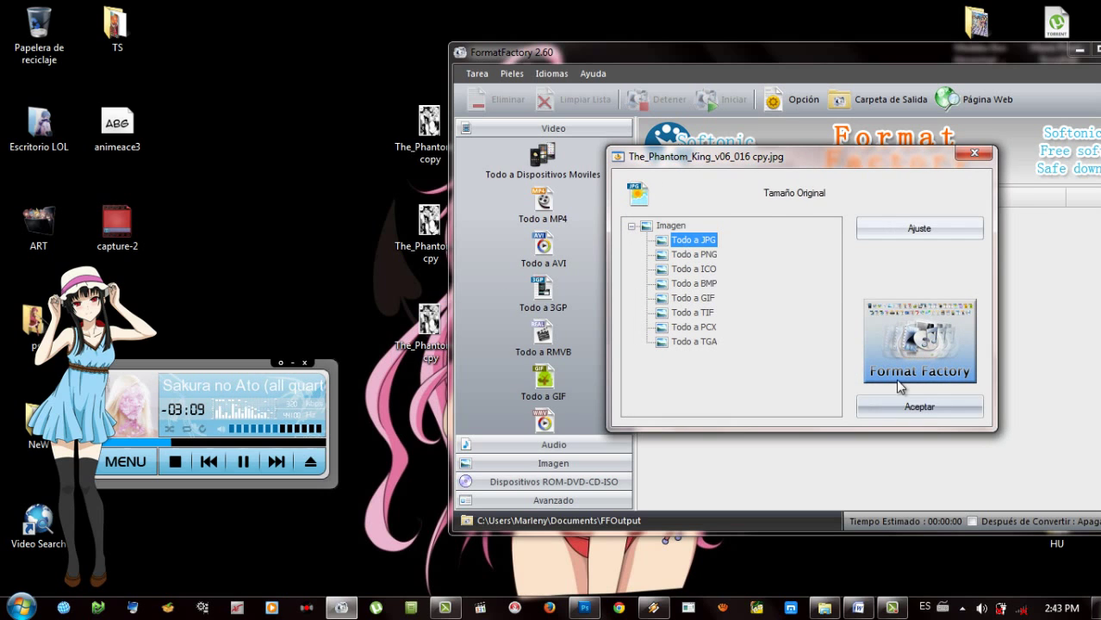
left_click(921, 410)
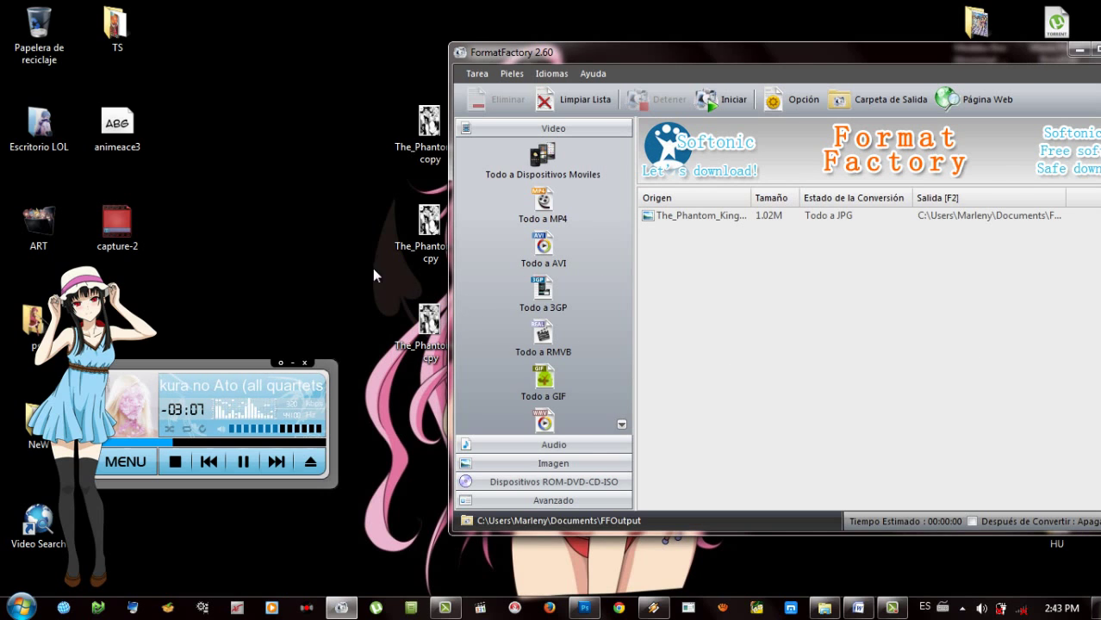
left_click_drag(725, 51, 593, 50)
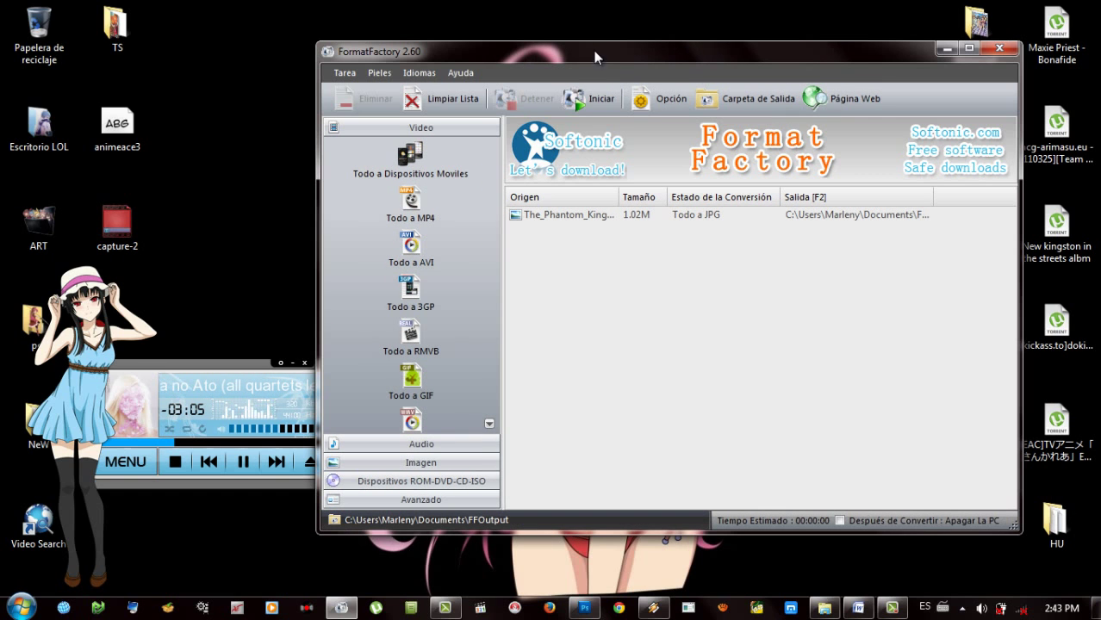
left_click(600, 96)
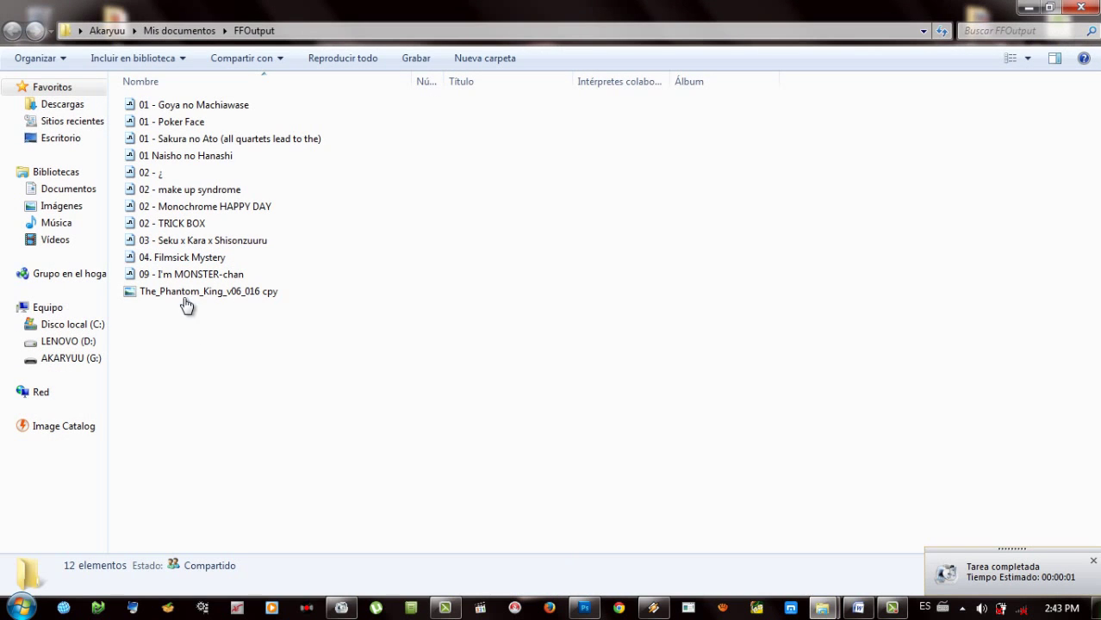
Step: Check the converted JPG's details in the FFOutput folder, inspect it at actual size in the Windows photo viewer, and close the viewer
left_click(185, 299)
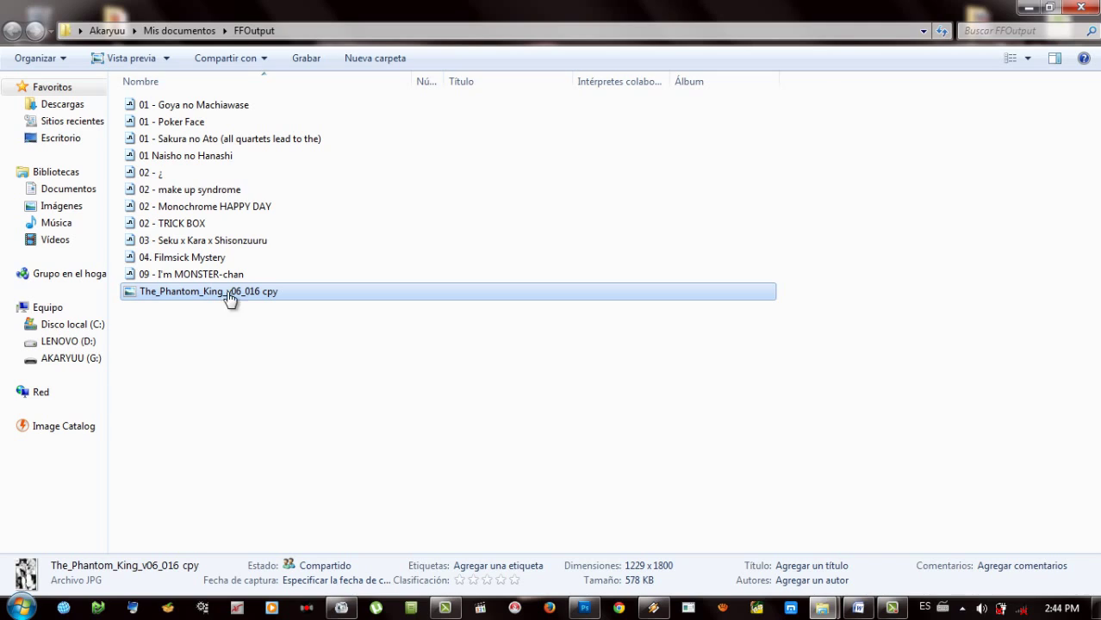
double_click(229, 298)
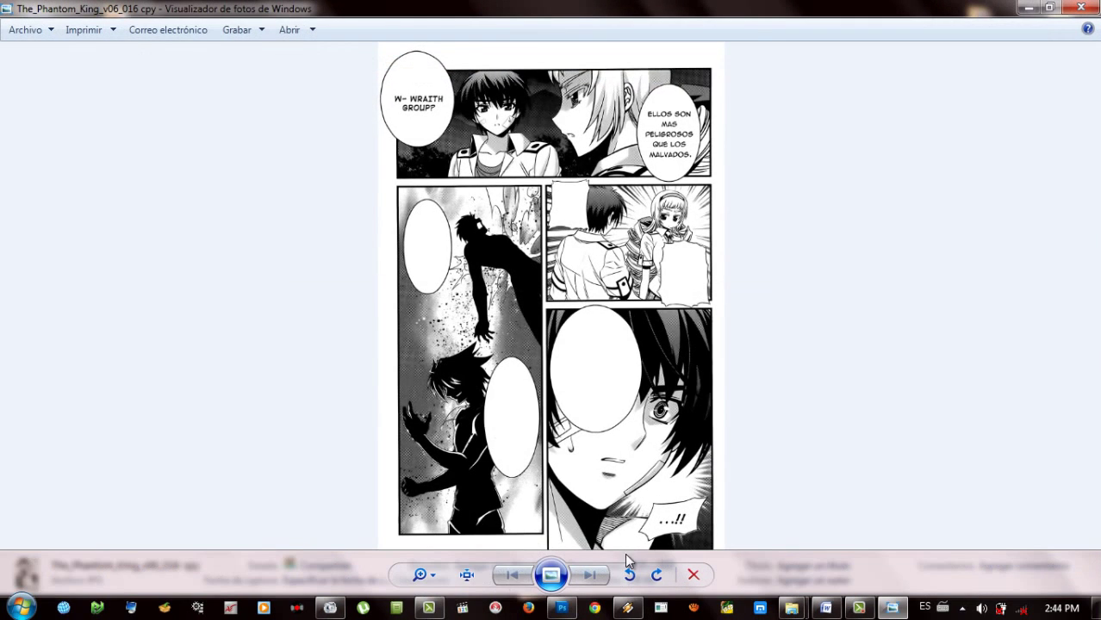
left_click(471, 581)
left_click(471, 582)
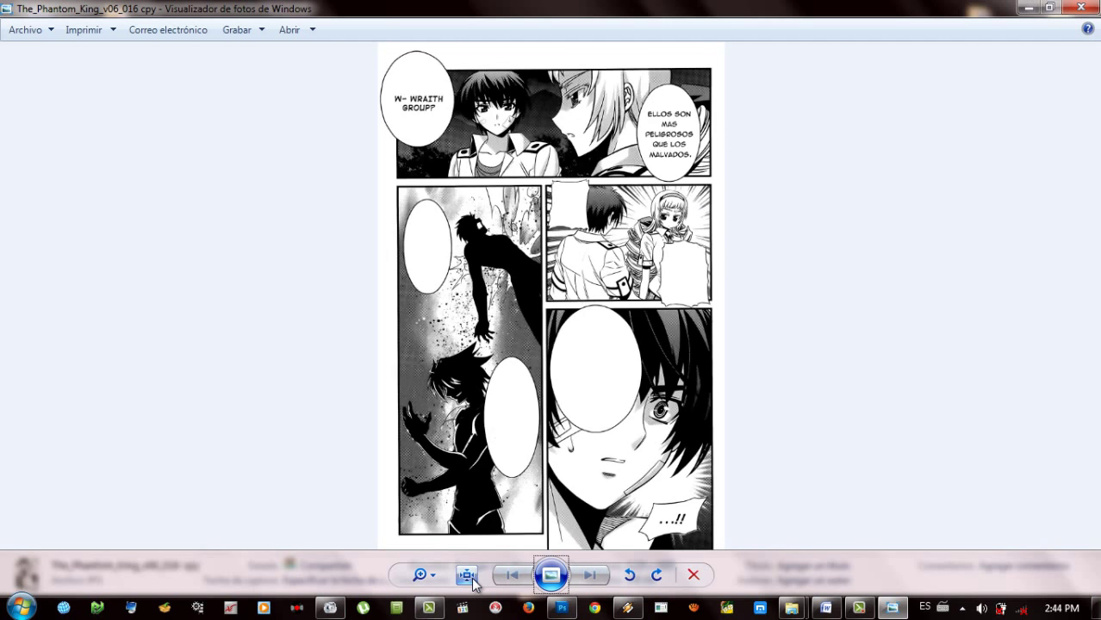
left_click(471, 581)
left_click(467, 575)
left_click(467, 575)
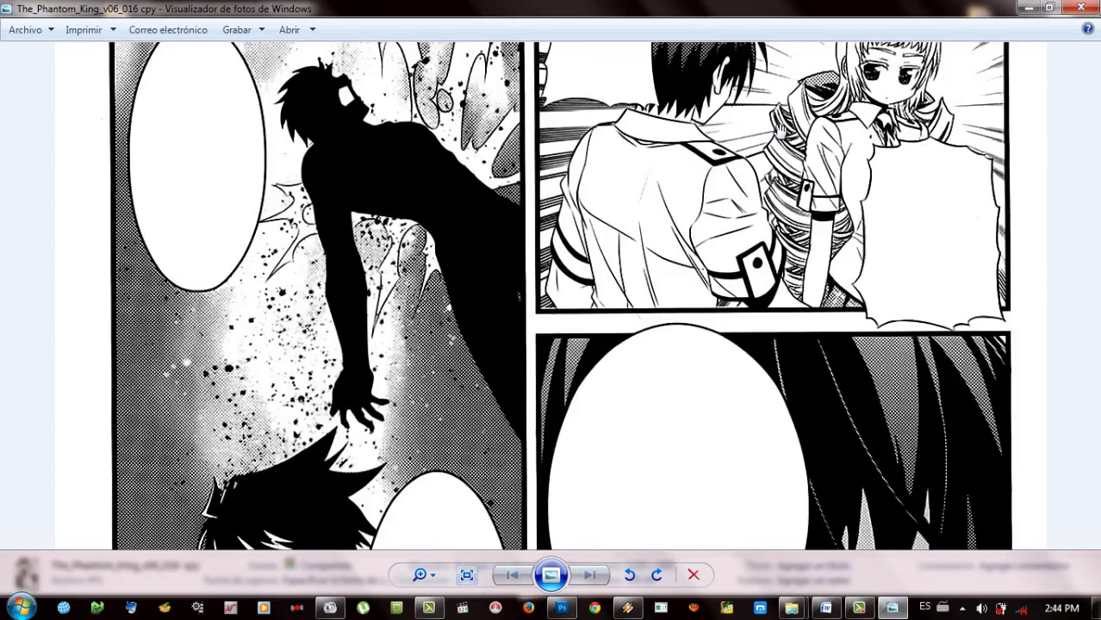
scroll(567, 396, "up", 5)
scroll(567, 396, "down", 7)
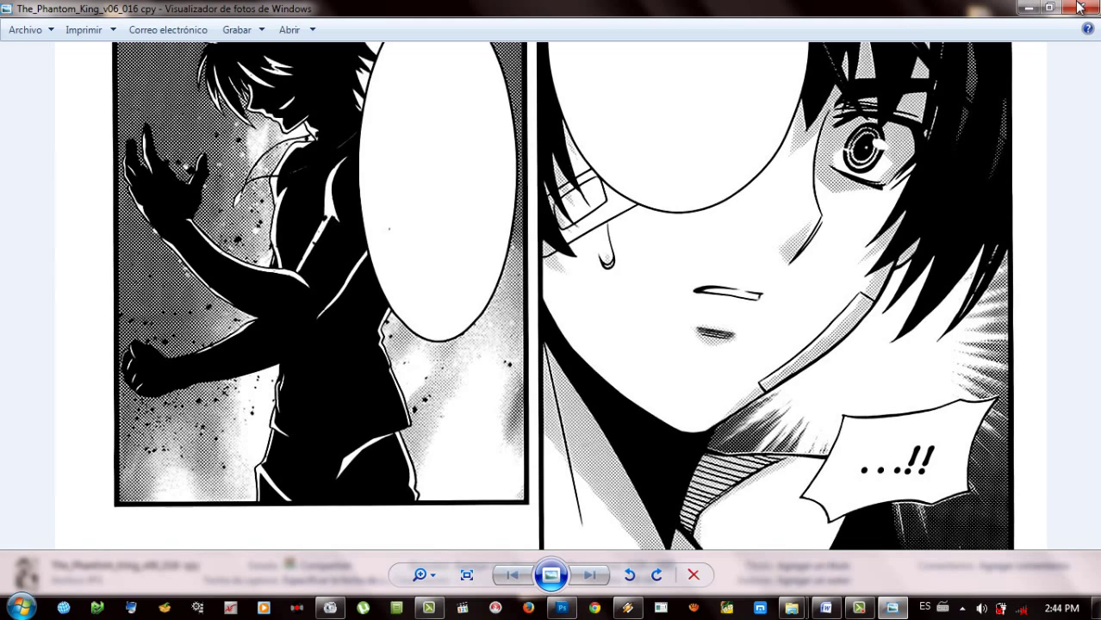
left_click(1080, 8)
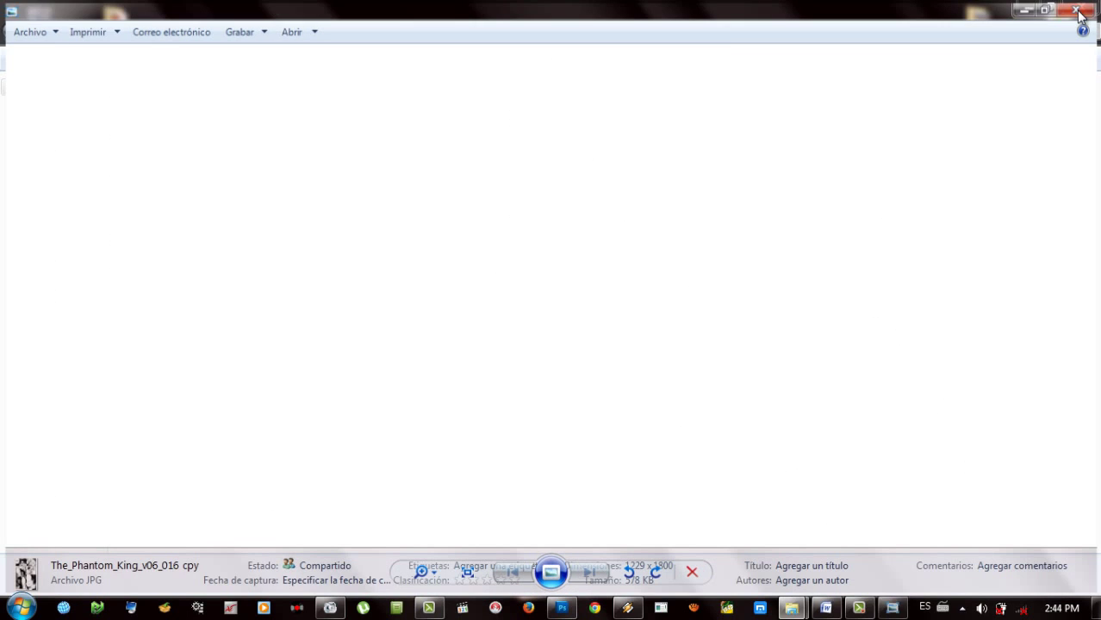
Step: Delete the converted JPG from the FFOutput folder, then empty FormatFactory's task list and close the program
key("Delete")
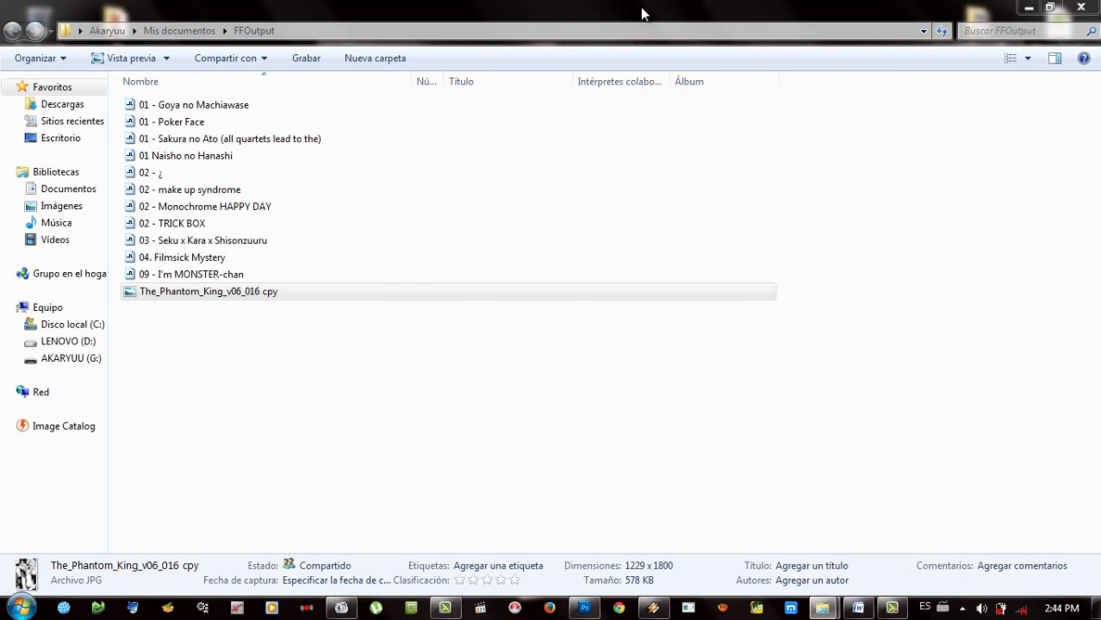
key("Return")
left_click(1080, 9)
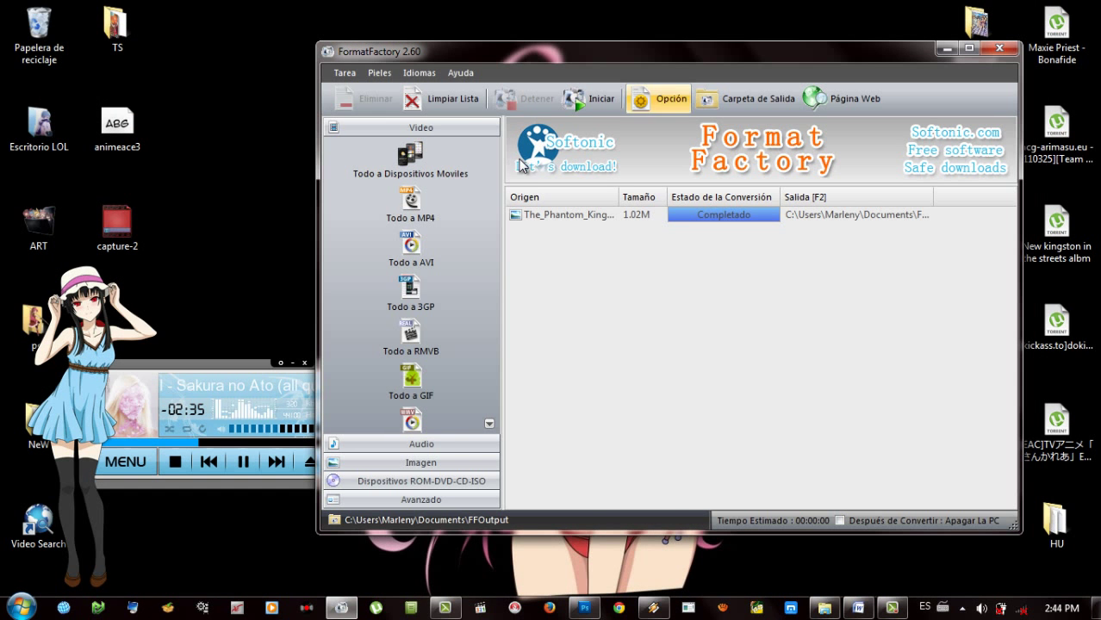
left_click(439, 98)
left_click(997, 50)
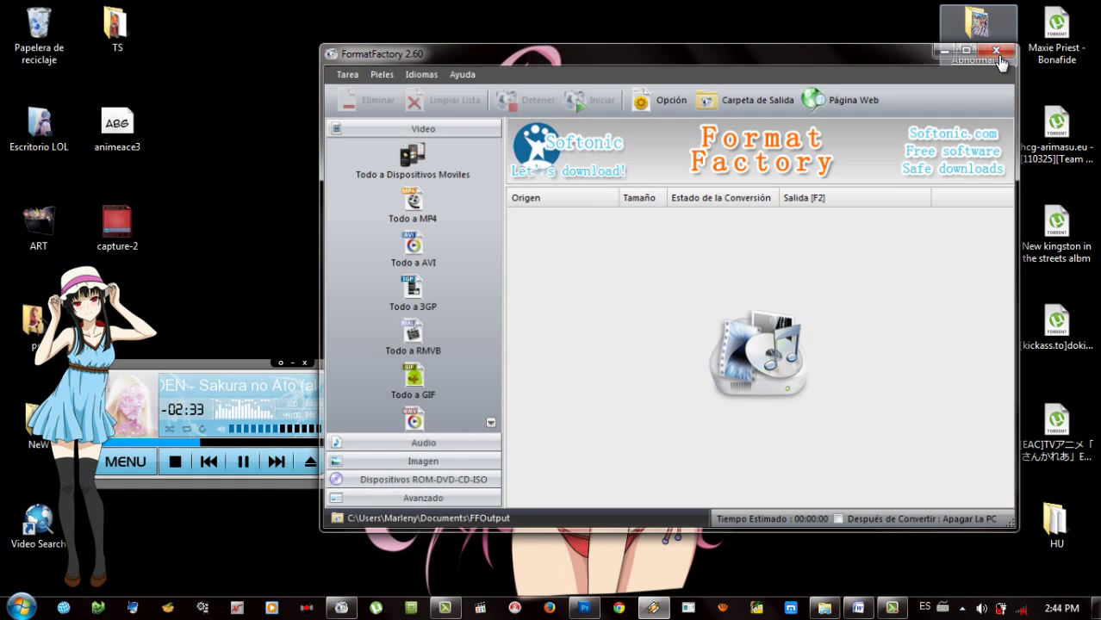
Step: Move the three exported page files from the desktop to the recycle bin and empty the bin permanently
left_click_drag(528, 431, 433, 86)
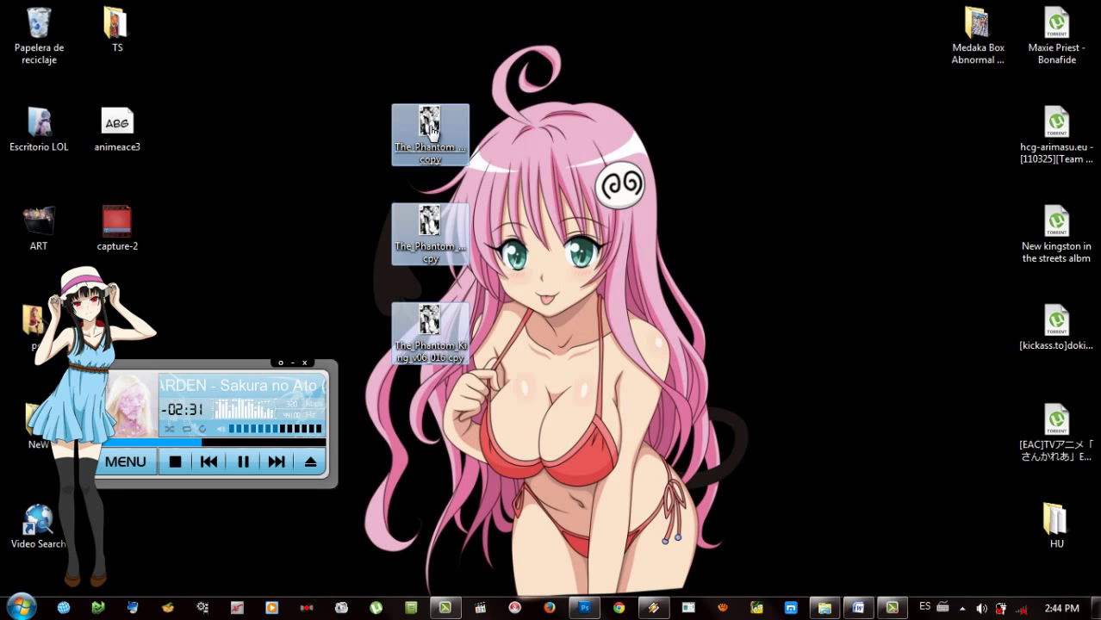
left_click_drag(429, 129, 33, 36)
right_click(30, 39)
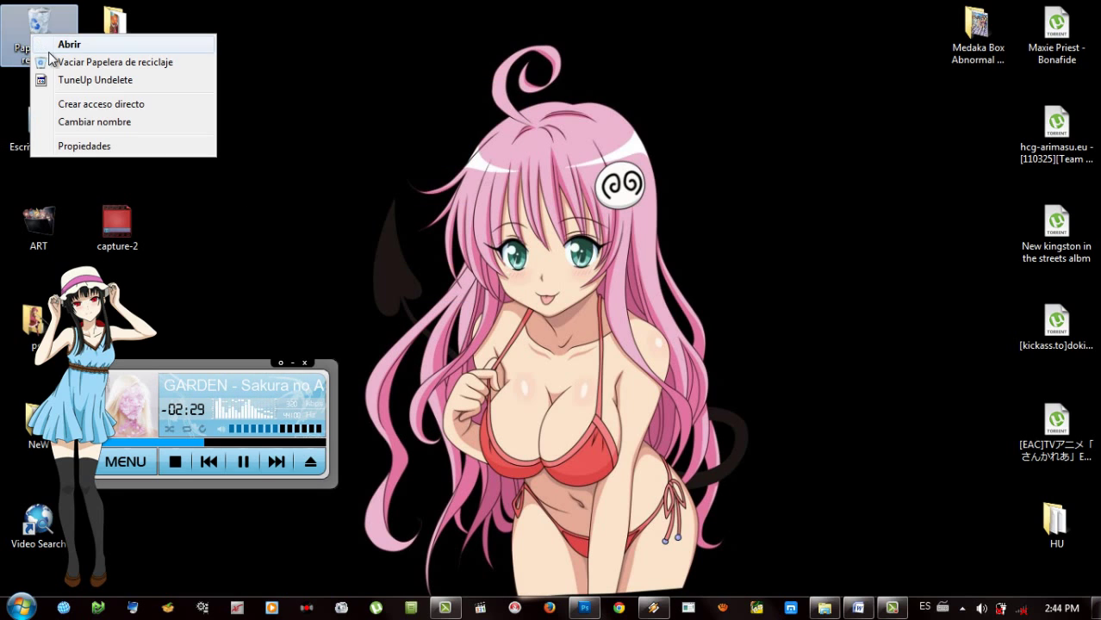
left_click(44, 62)
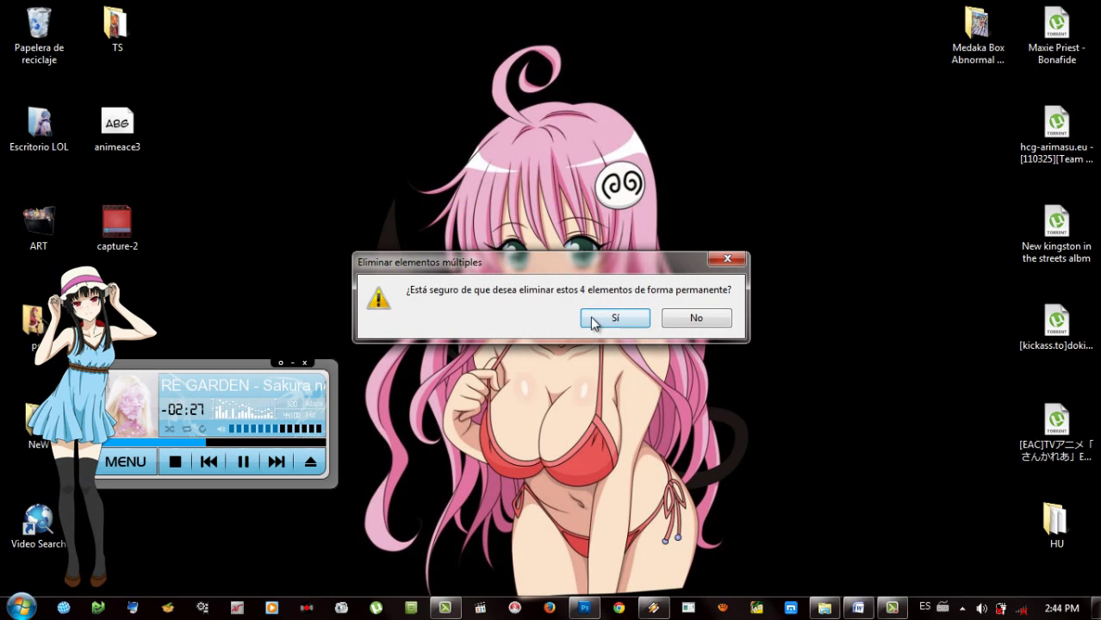
left_click(607, 318)
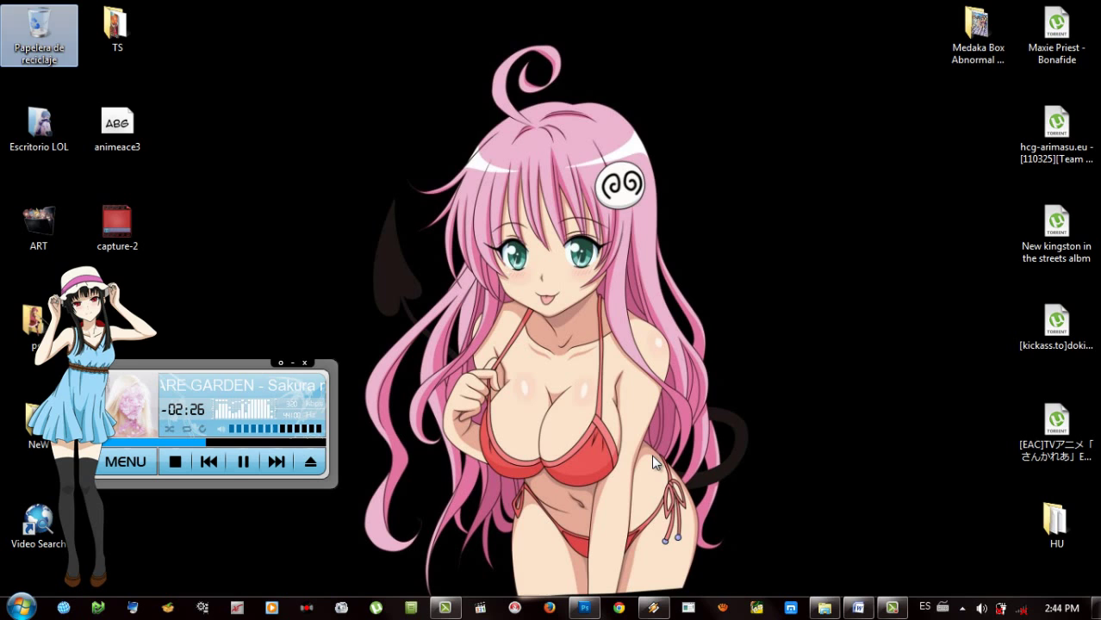
Step: Switch back to Photoshop, close the manga page without saving changes, and minimize the program
left_click(589, 609)
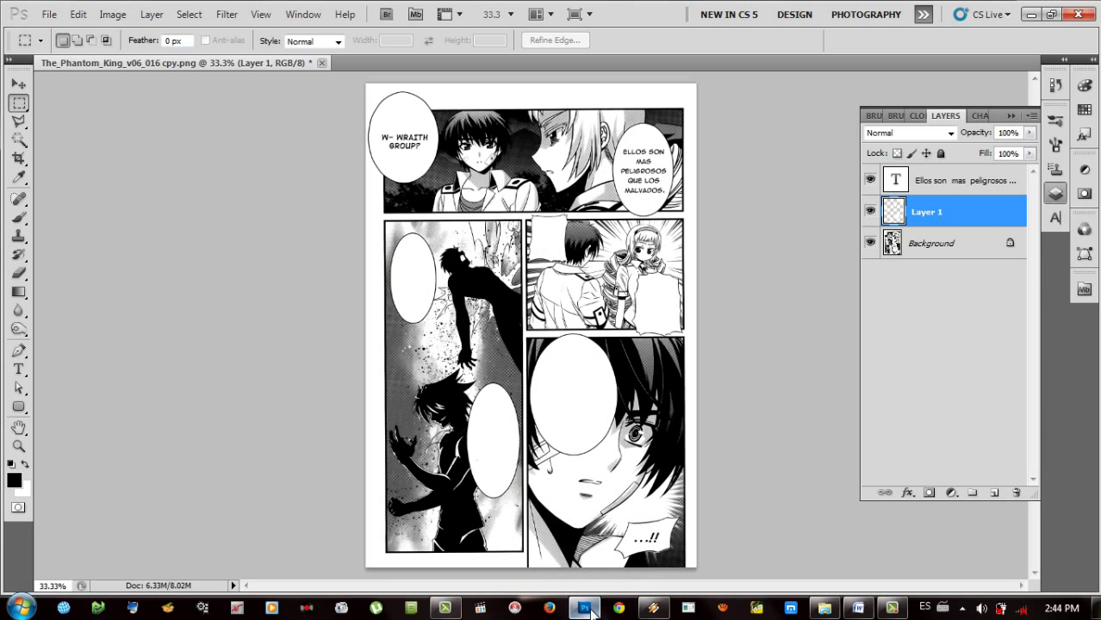
left_click(321, 63)
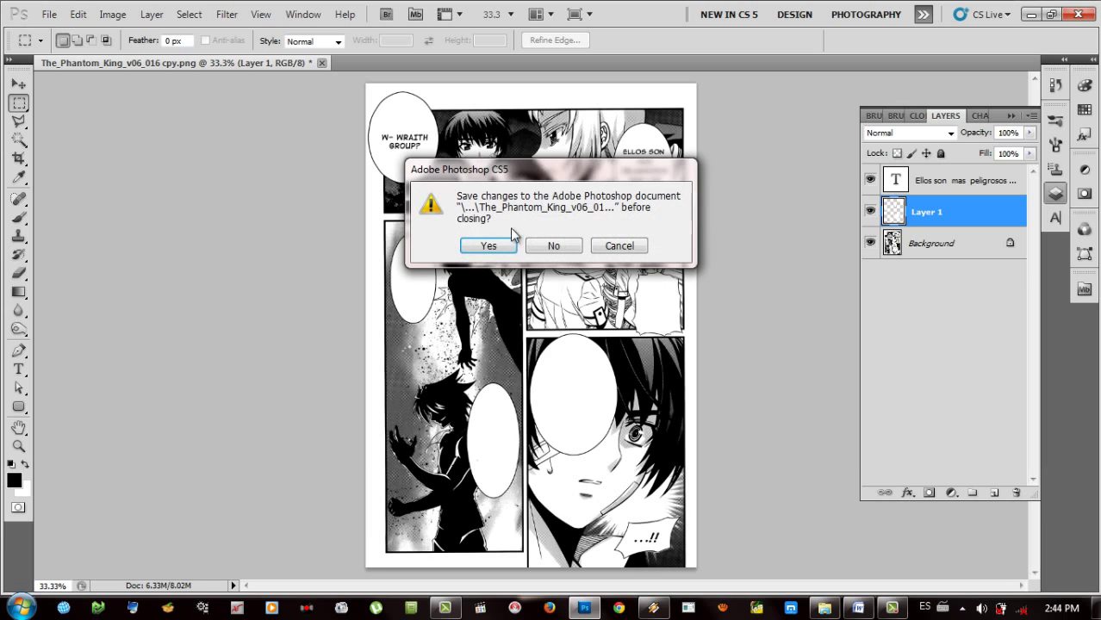
left_click(553, 245)
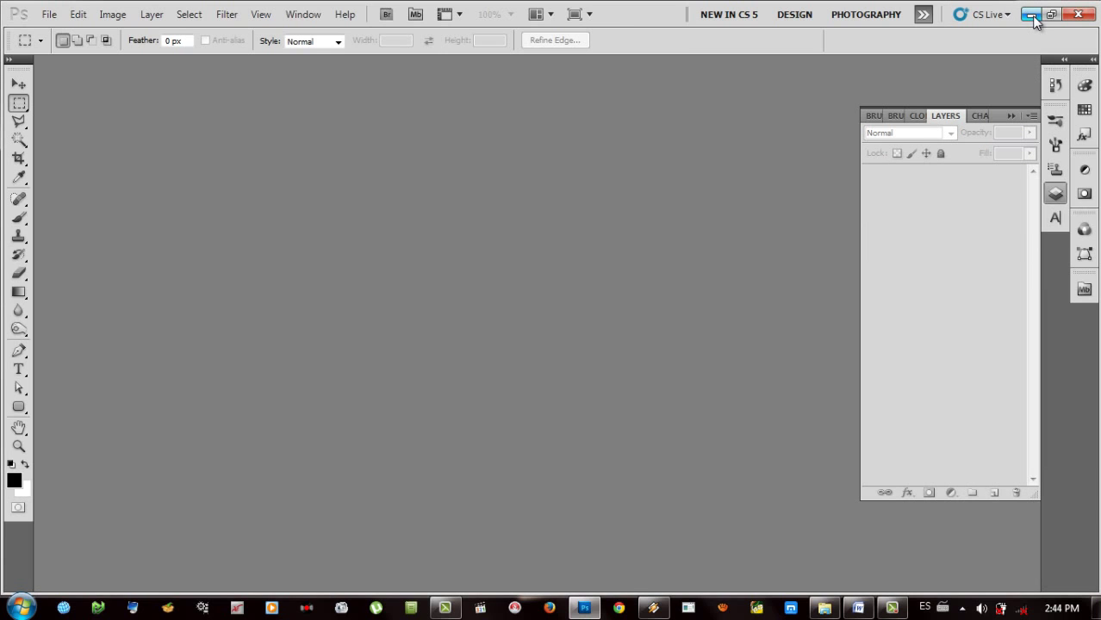
left_click(1031, 14)
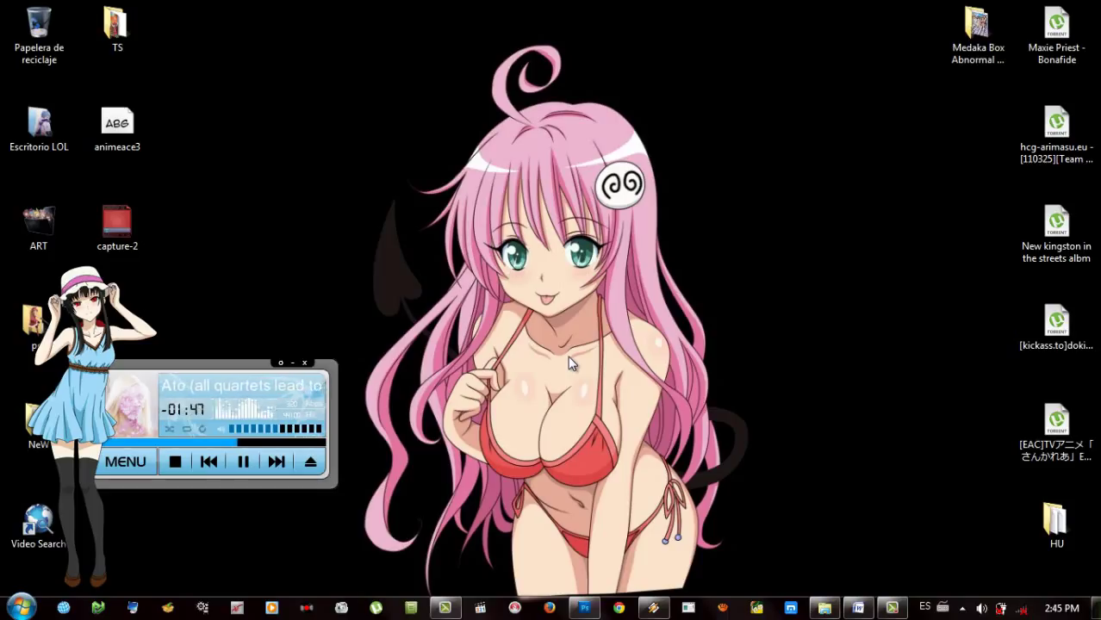
left_click_drag(334, 141, 472, 119)
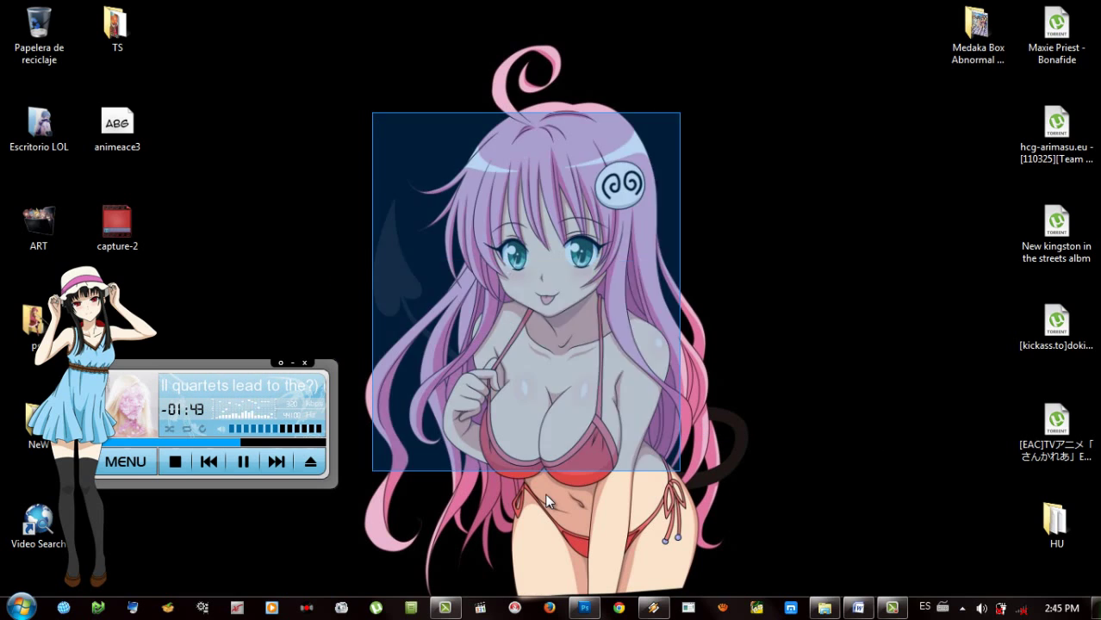